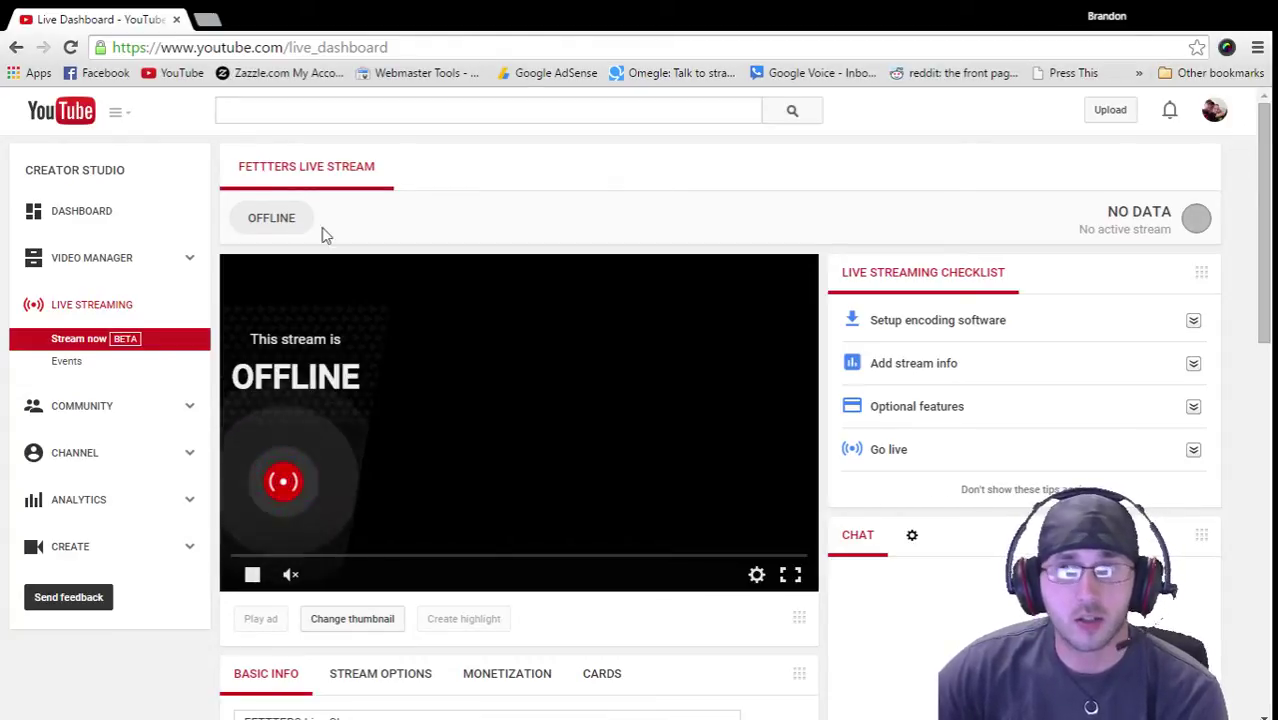
# Open the live events list and scroll through the dashboard panels down to the Share panel.
pyautogui.click(93, 367)
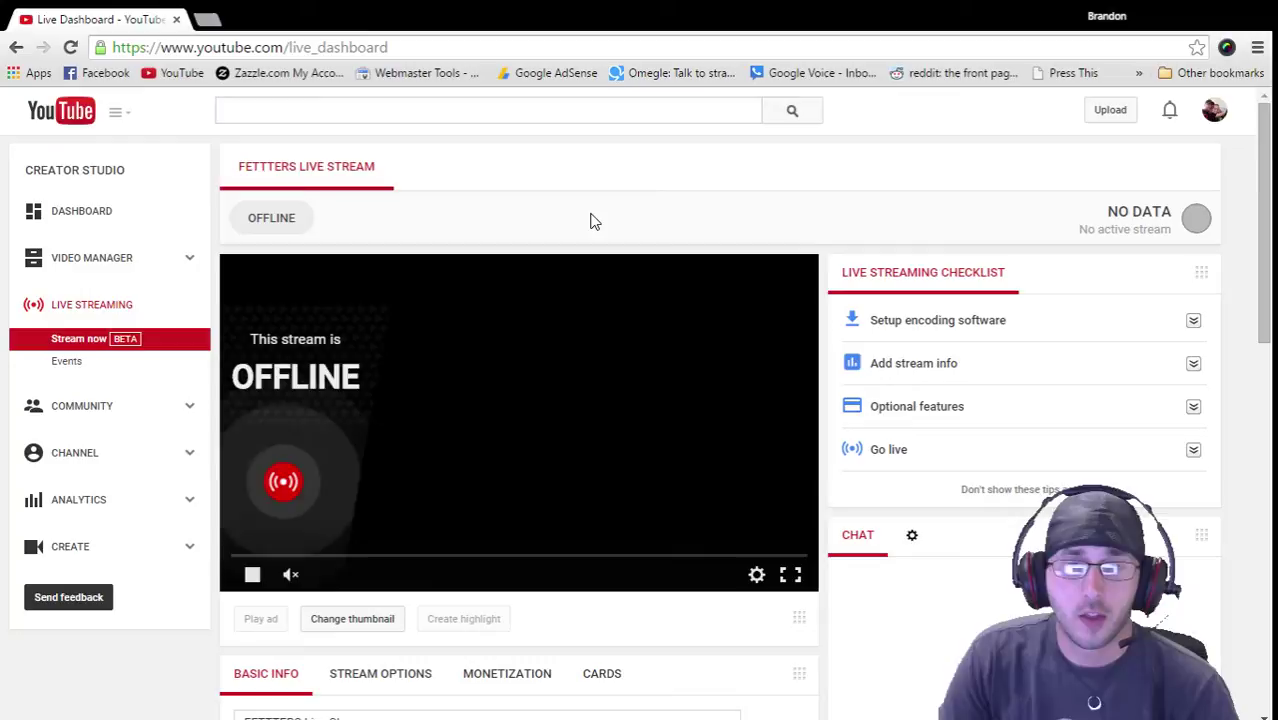
pyautogui.scroll(-5, 596, 225)
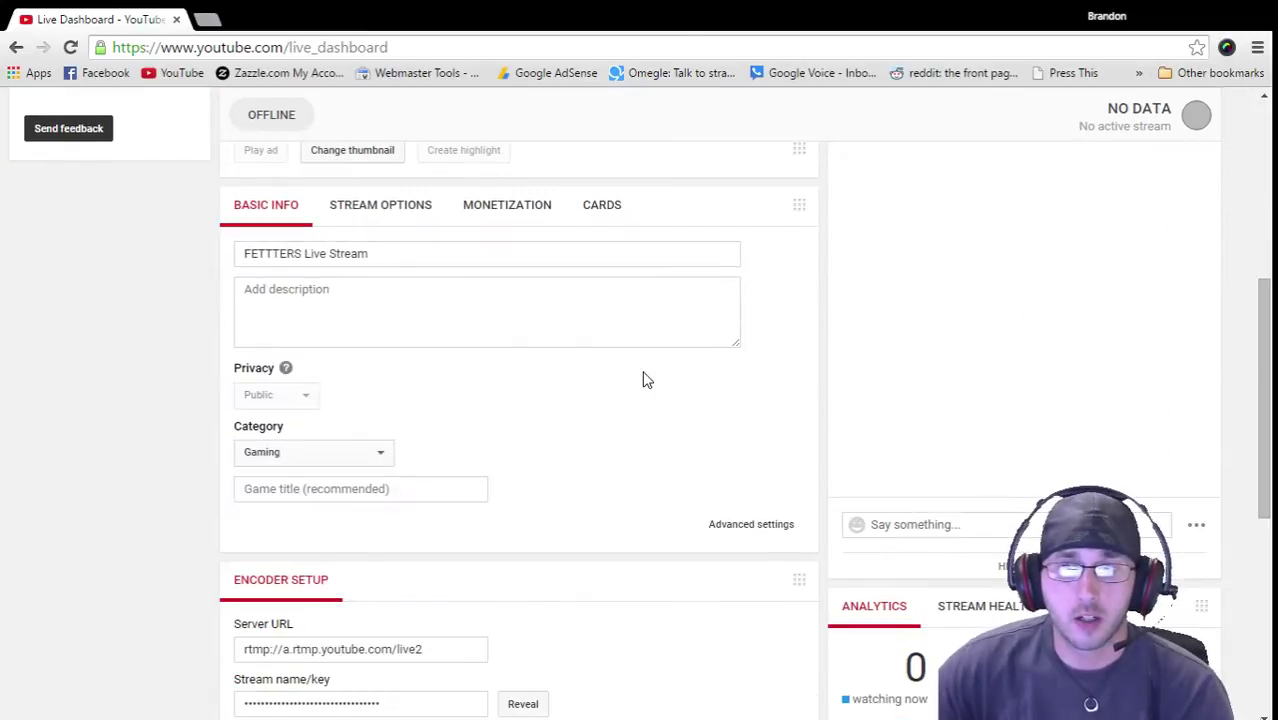
pyautogui.scroll(-5, 650, 390)
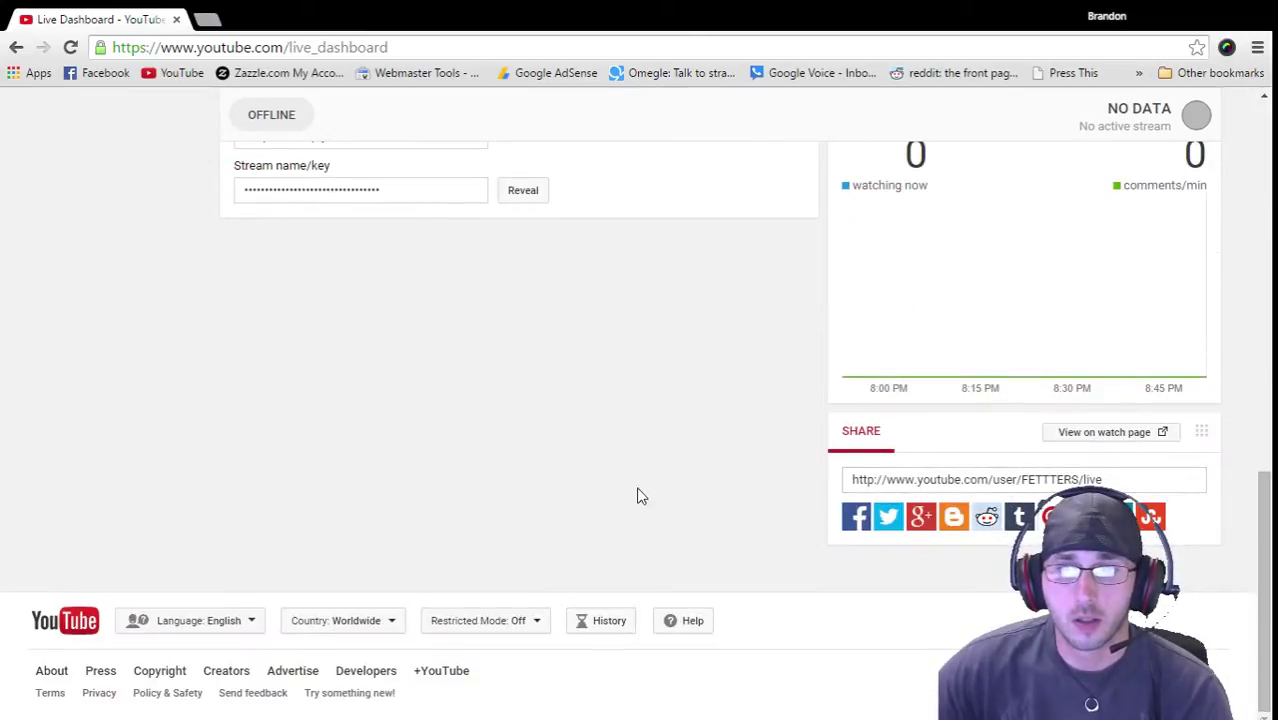
pyautogui.scroll(10, 640, 495)
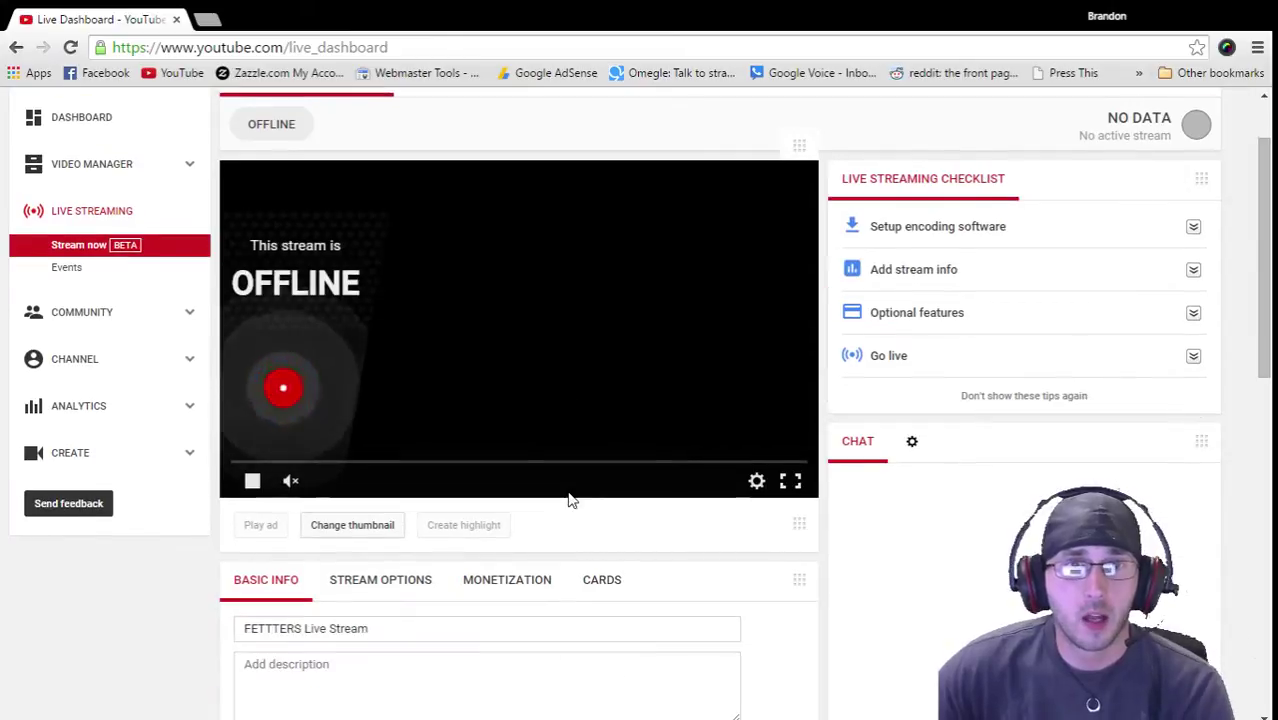
pyautogui.scroll(-10, 571, 500)
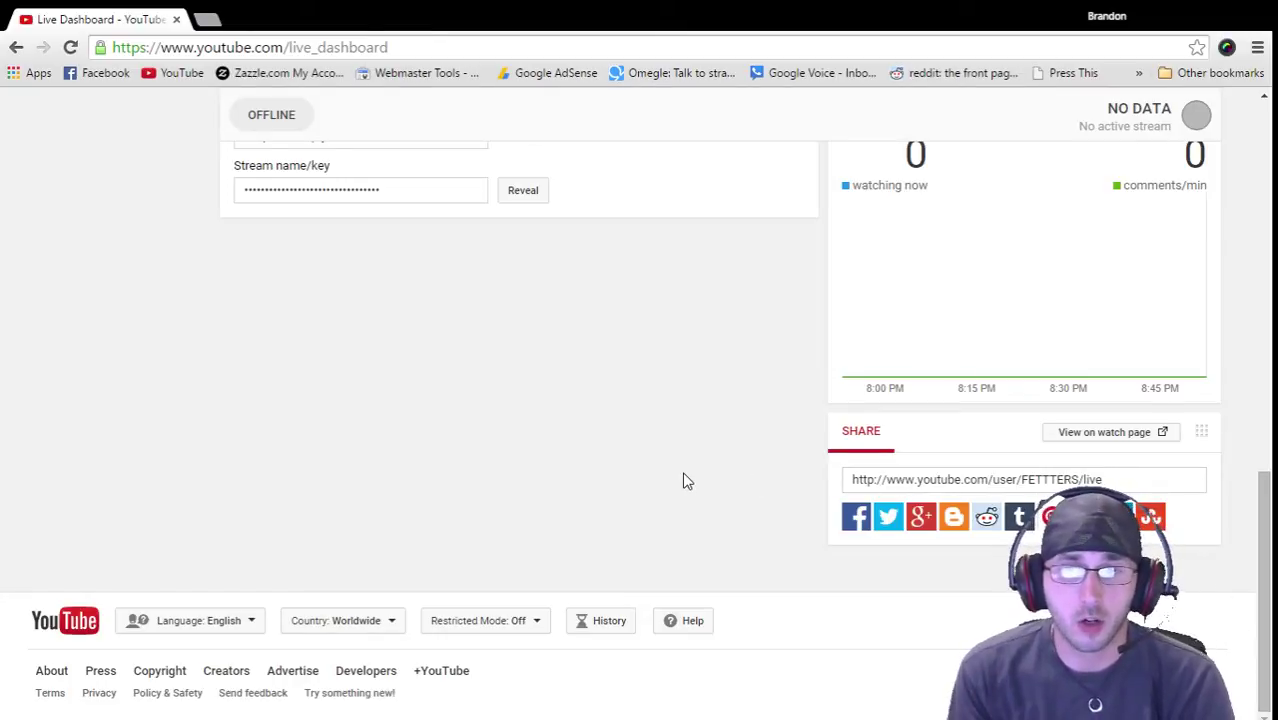
pyautogui.scroll(10, 672, 479)
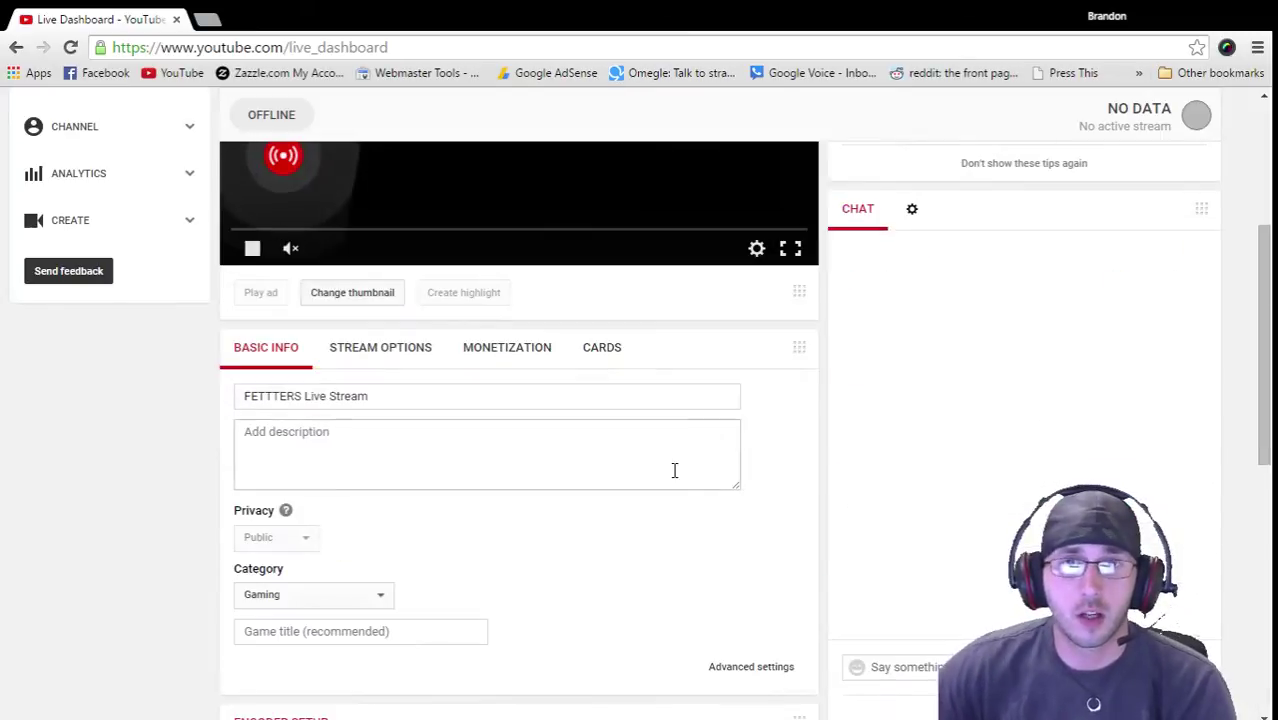
pyautogui.scroll(-8, 672, 476)
pyautogui.scroll(-3, 672, 476)
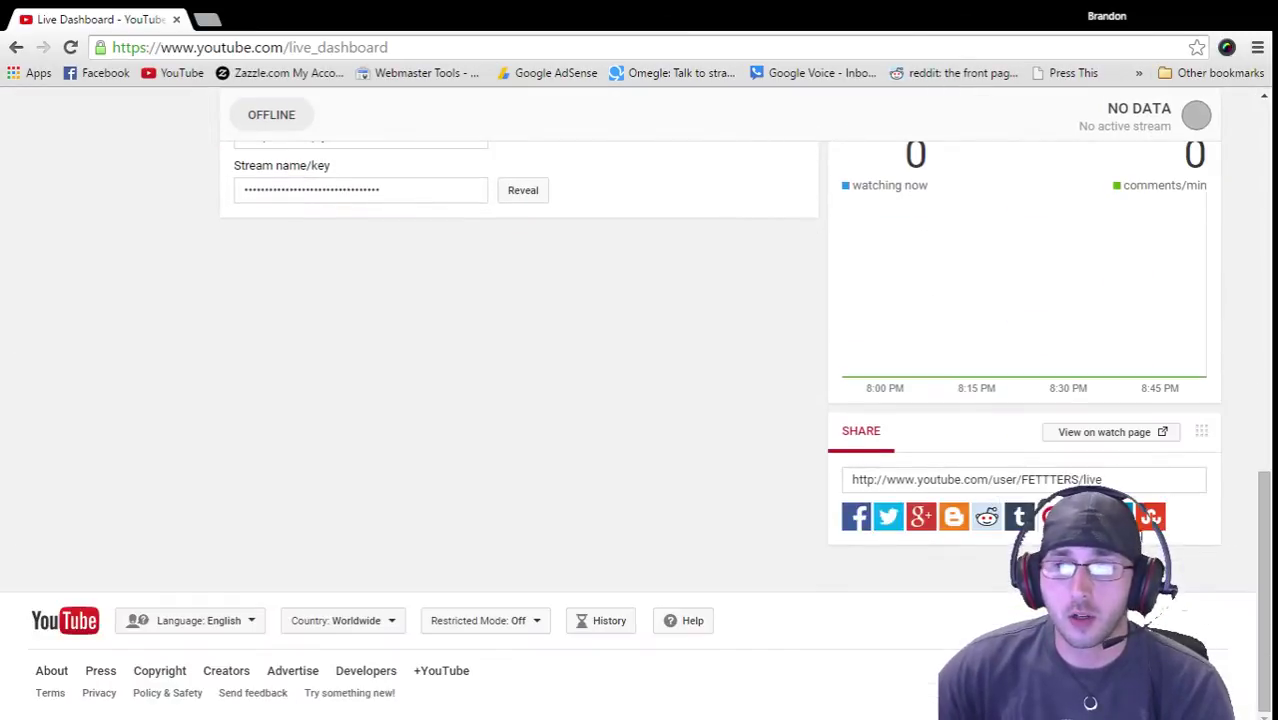
# Open the FETTTERS Live Stream public watch page and review the offline player.
pyautogui.click(1104, 432)
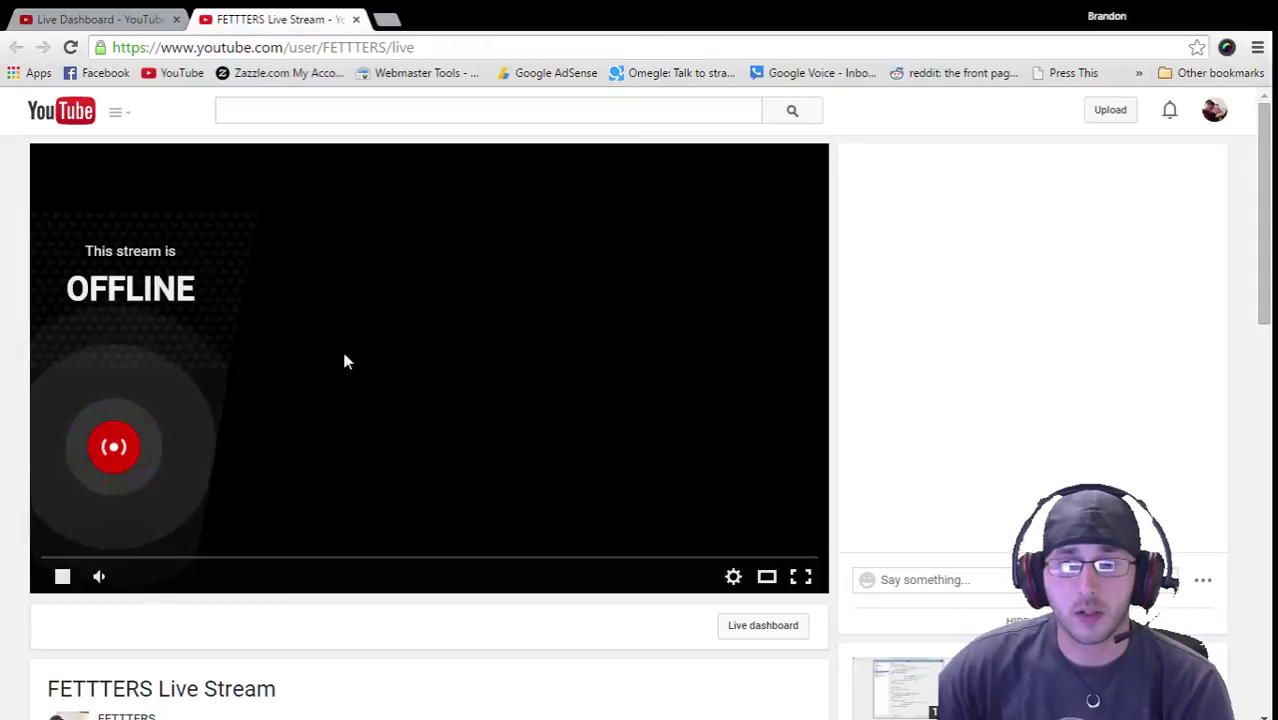
pyautogui.scroll(-5, 476, 418)
pyautogui.scroll(-2, 527, 508)
pyautogui.scroll(6, 527, 508)
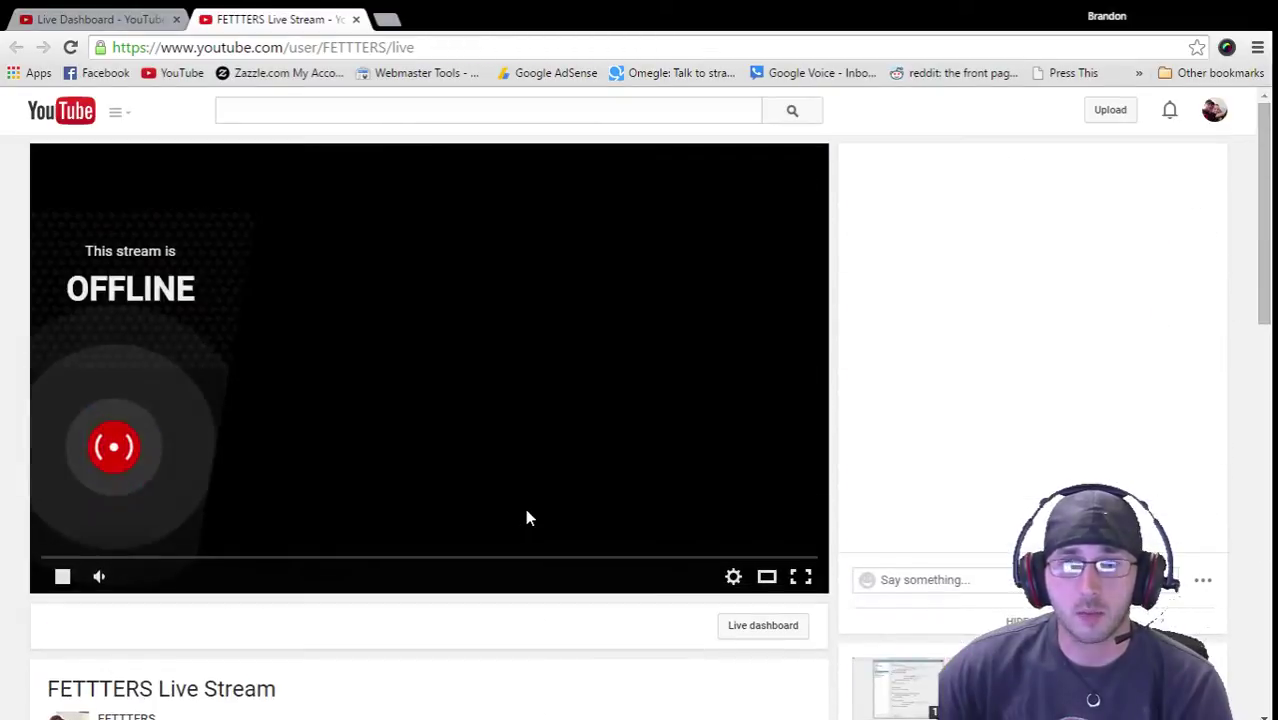
pyautogui.scroll(-4, 180, 397)
# Finish reviewing the watch page, then close its tab to return to the Live Dashboard.
pyautogui.scroll(4, 182, 465)
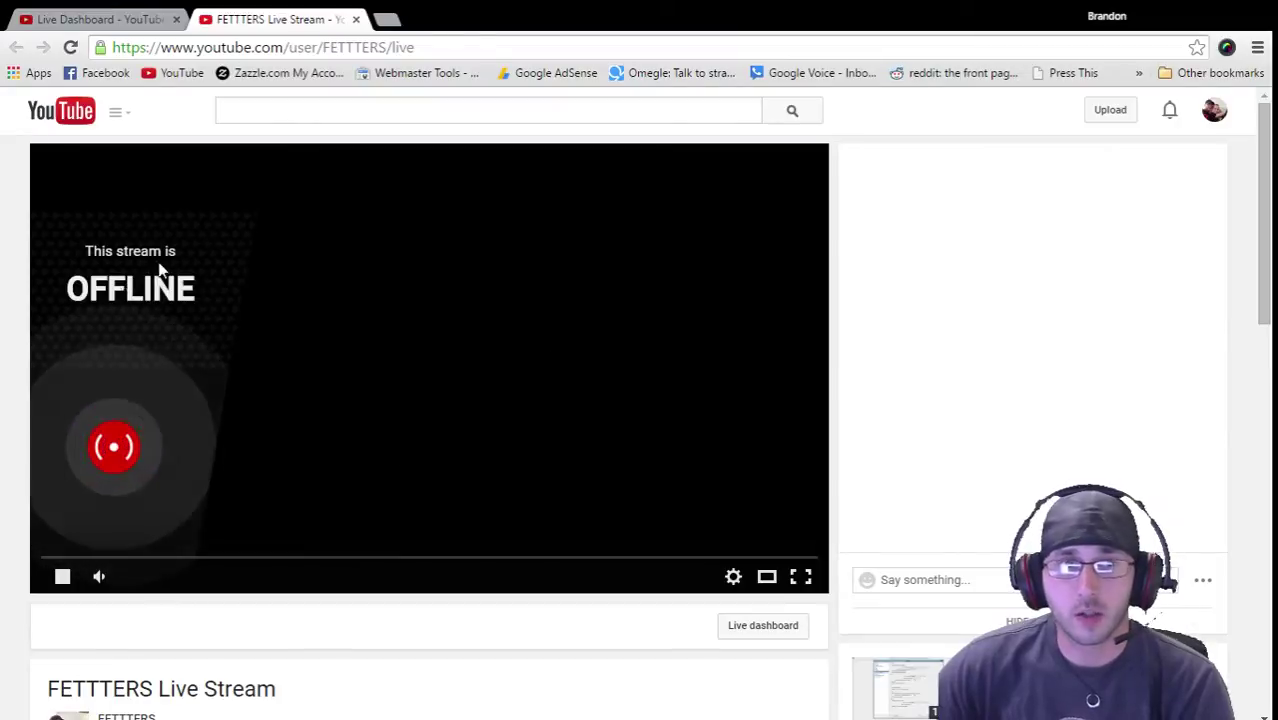
pyautogui.scroll(-3, 318, 400)
pyautogui.scroll(3, 322, 408)
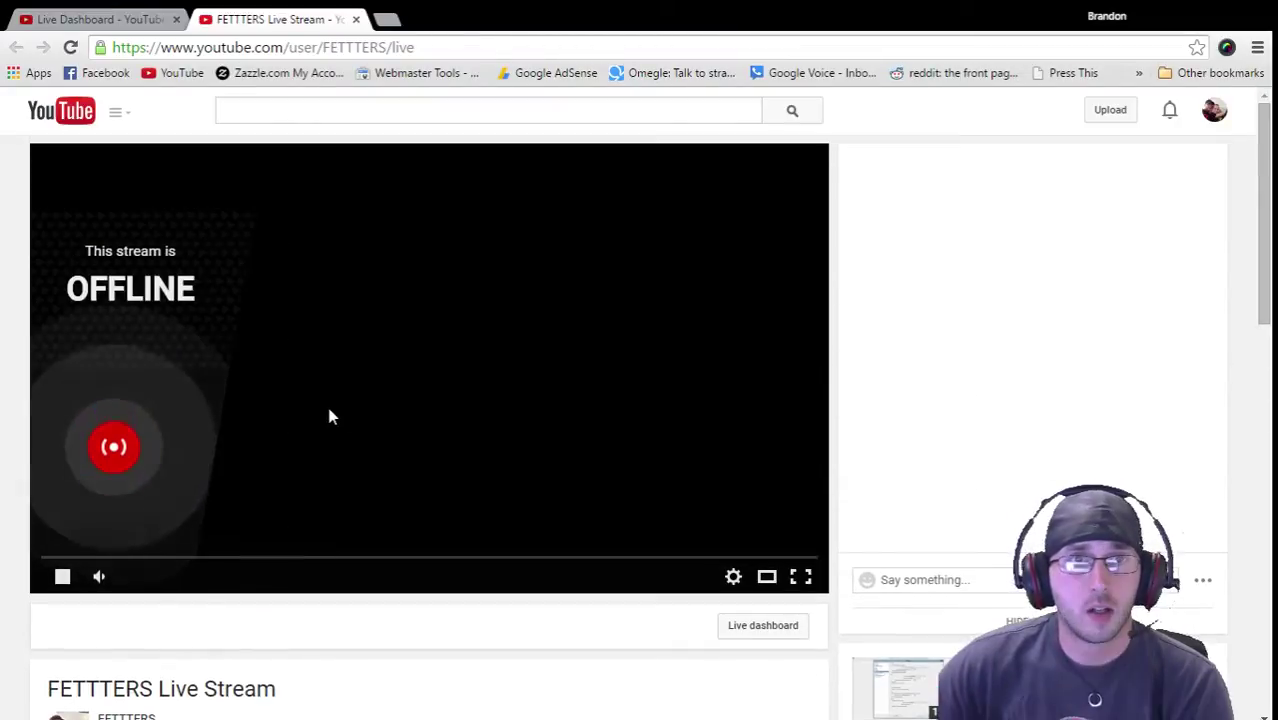
pyautogui.click(357, 20)
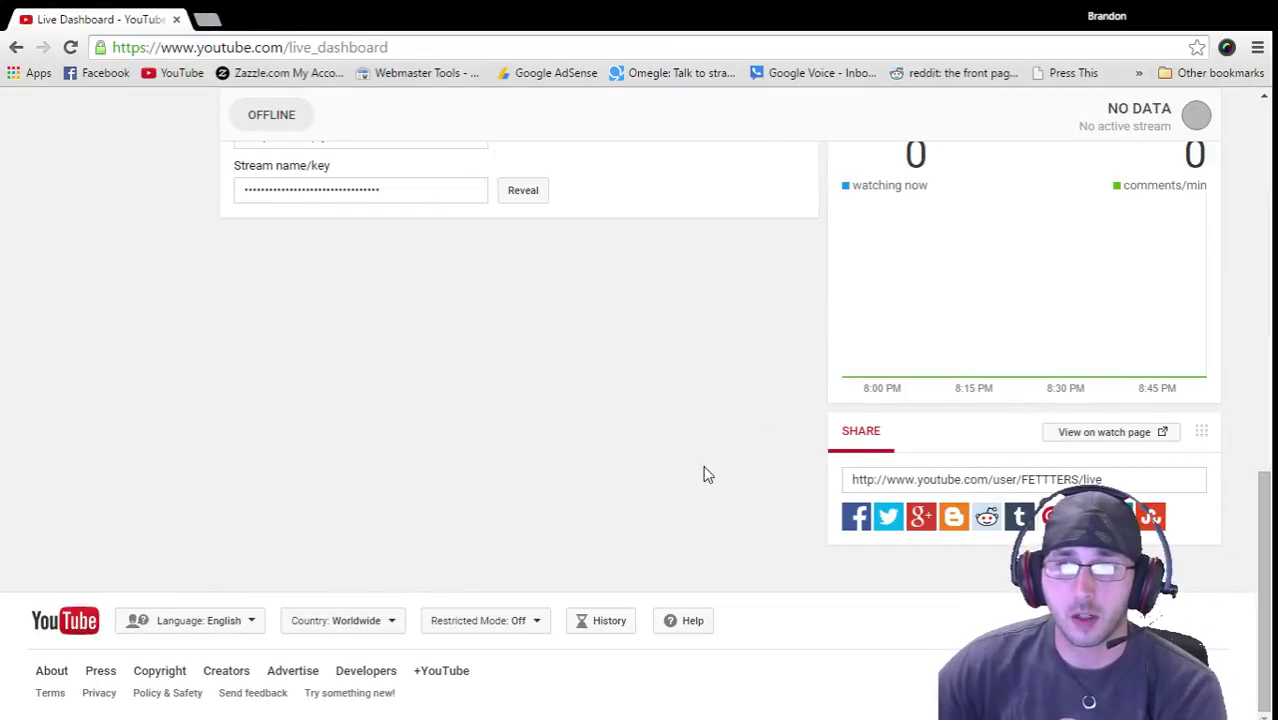
pyautogui.scroll(2, 705, 474)
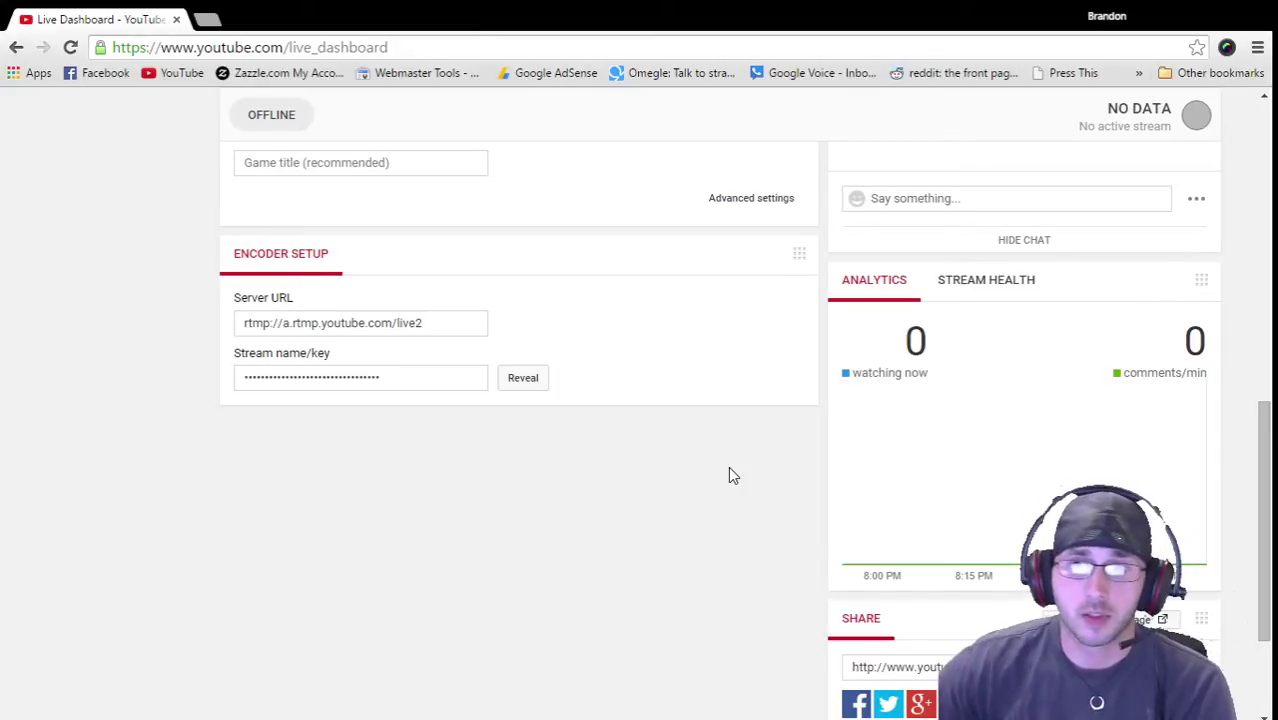
pyautogui.scroll(5, 728, 466)
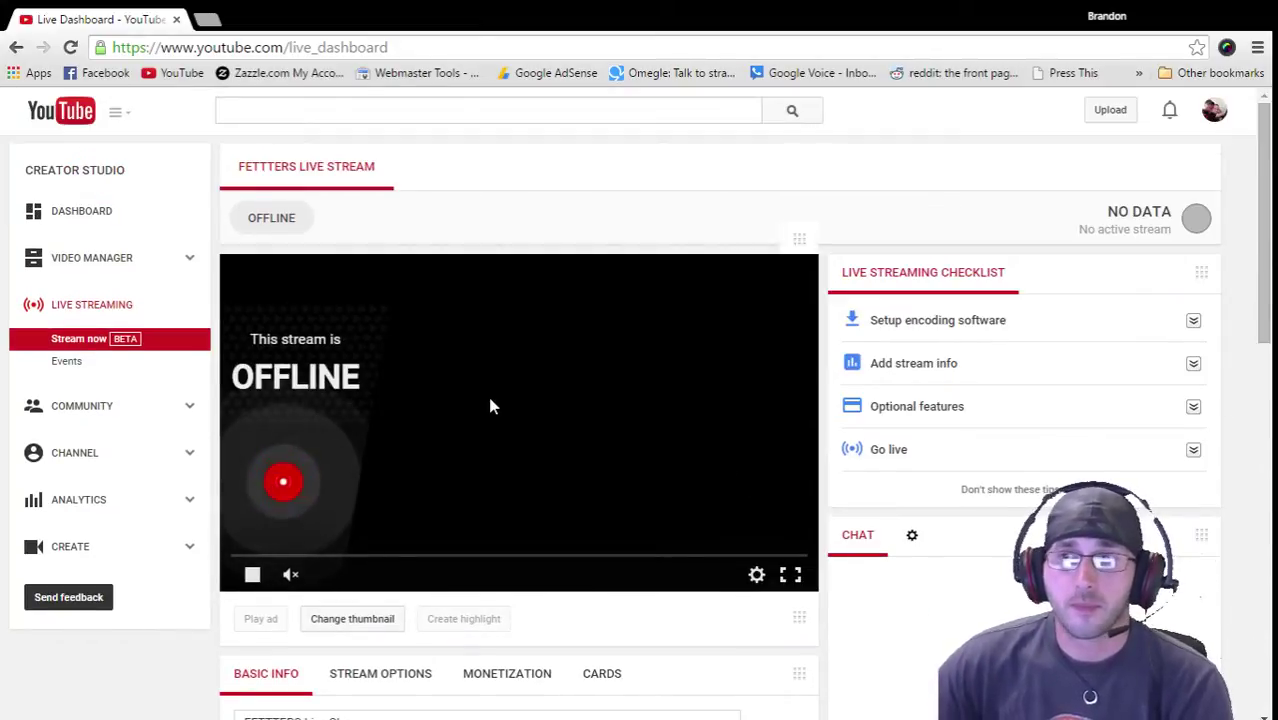
pyautogui.scroll(-1, 551, 382)
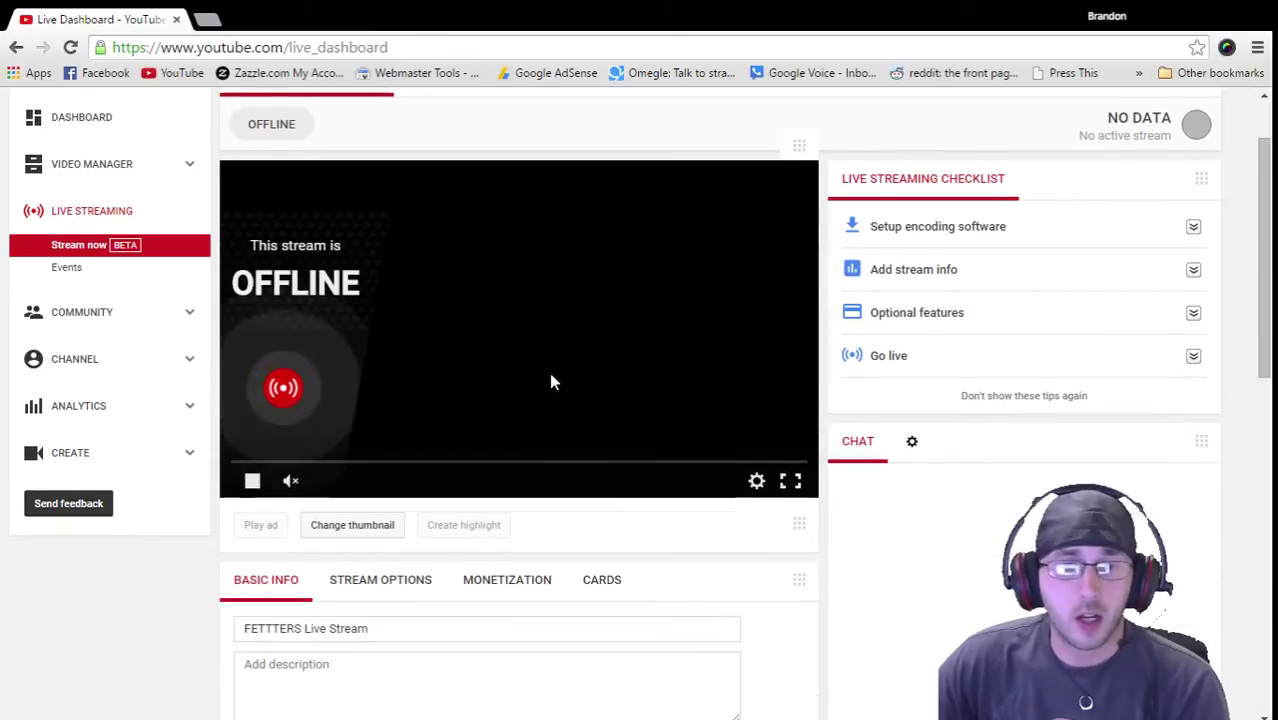
pyautogui.scroll(-1, 551, 382)
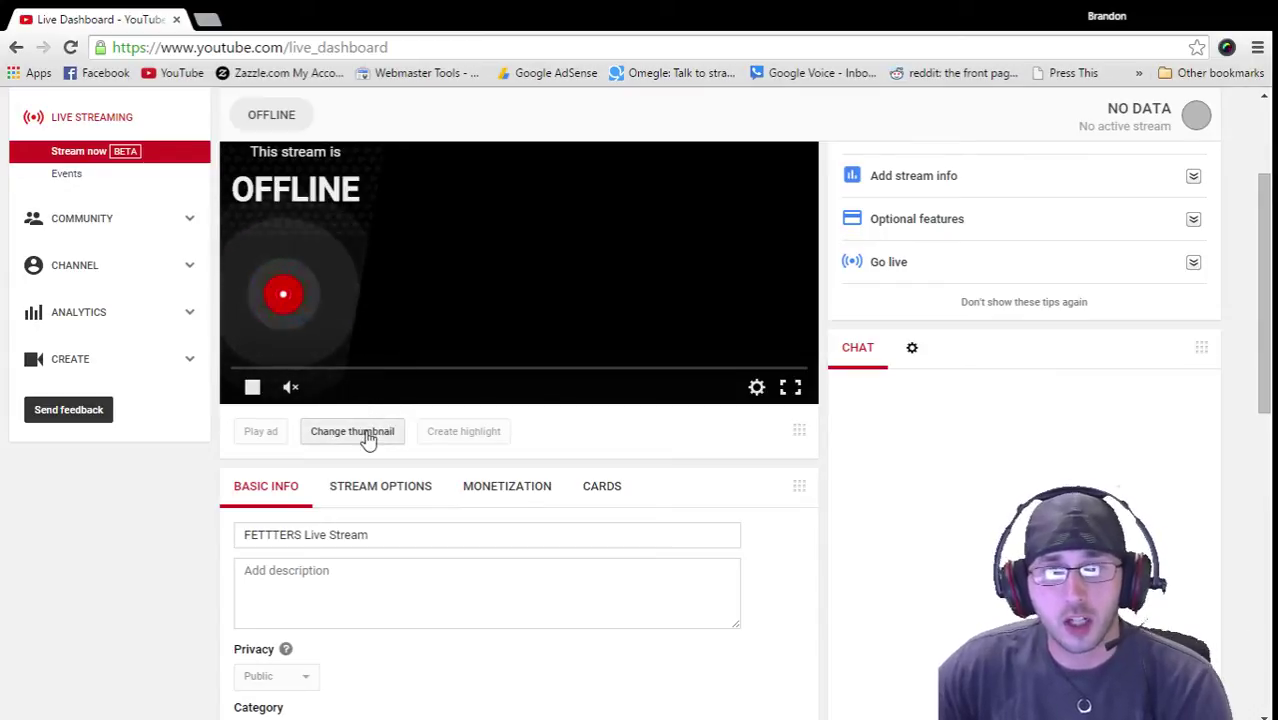
pyautogui.scroll(1, 486, 318)
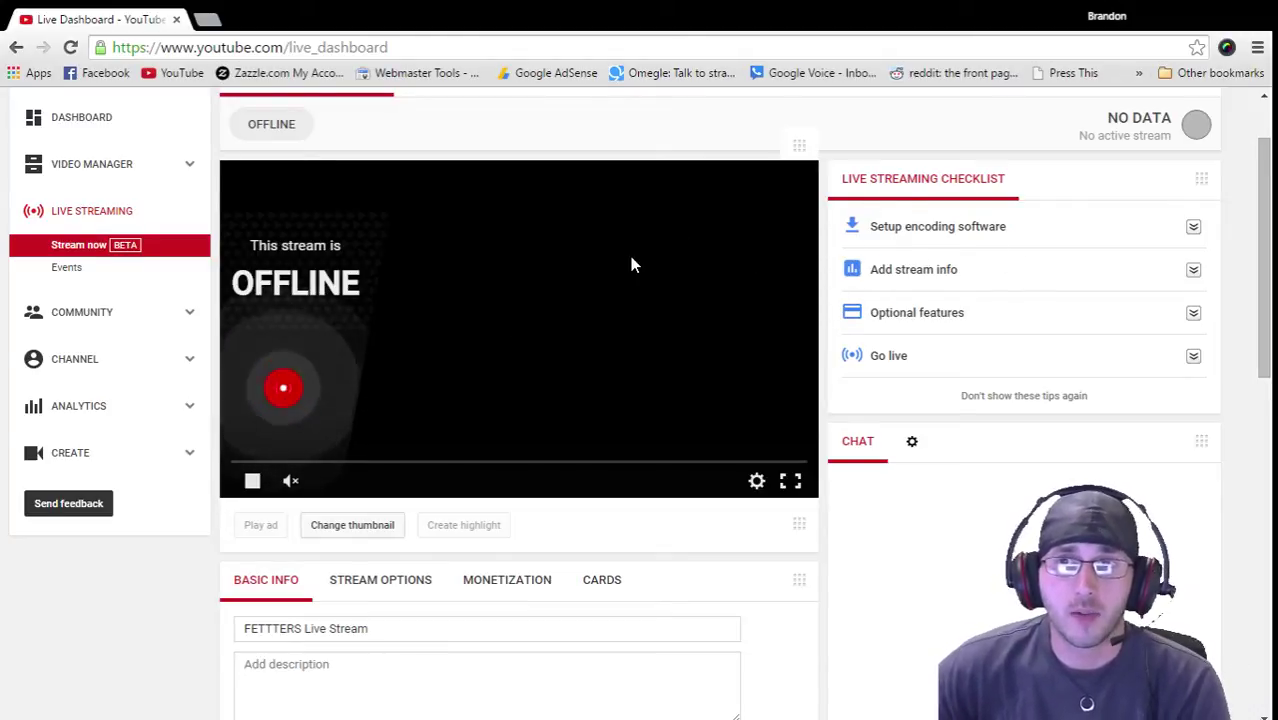
pyautogui.scroll(2, 630, 265)
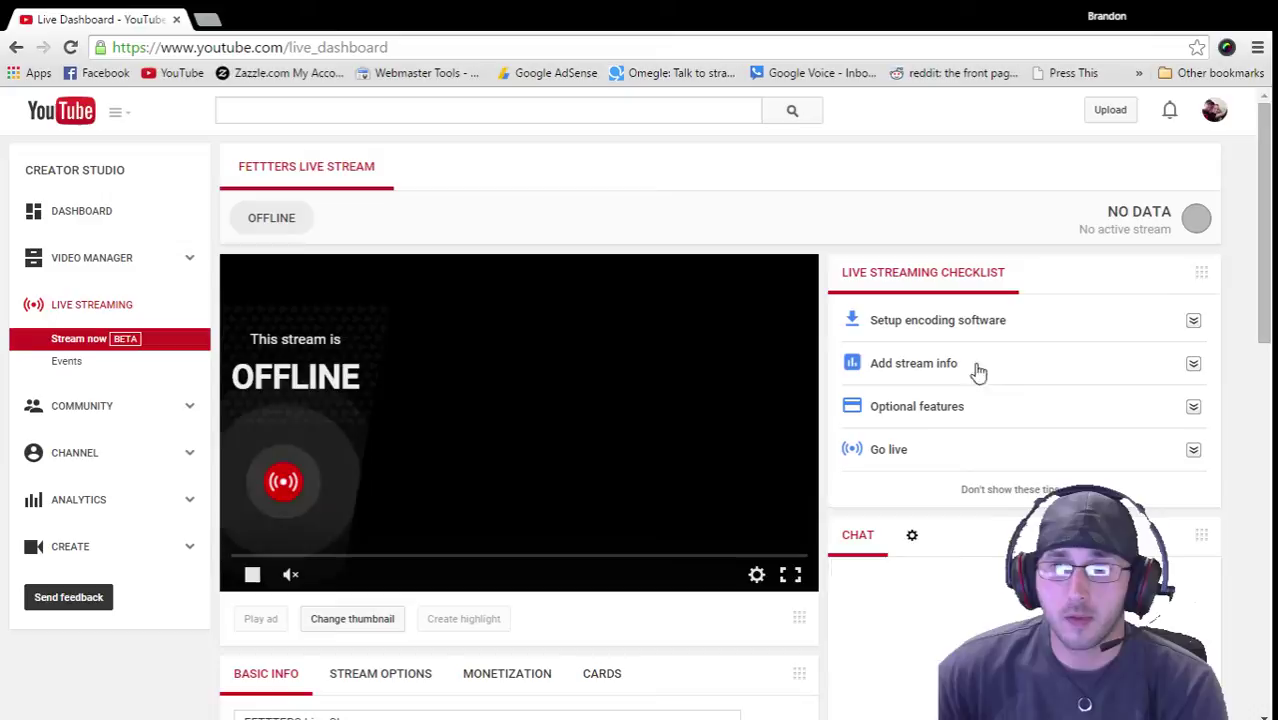
# Expand the 'Add stream info' and 'Setup encoding software' checklist tips, then scroll down to Basic Info.
pyautogui.click(1193, 364)
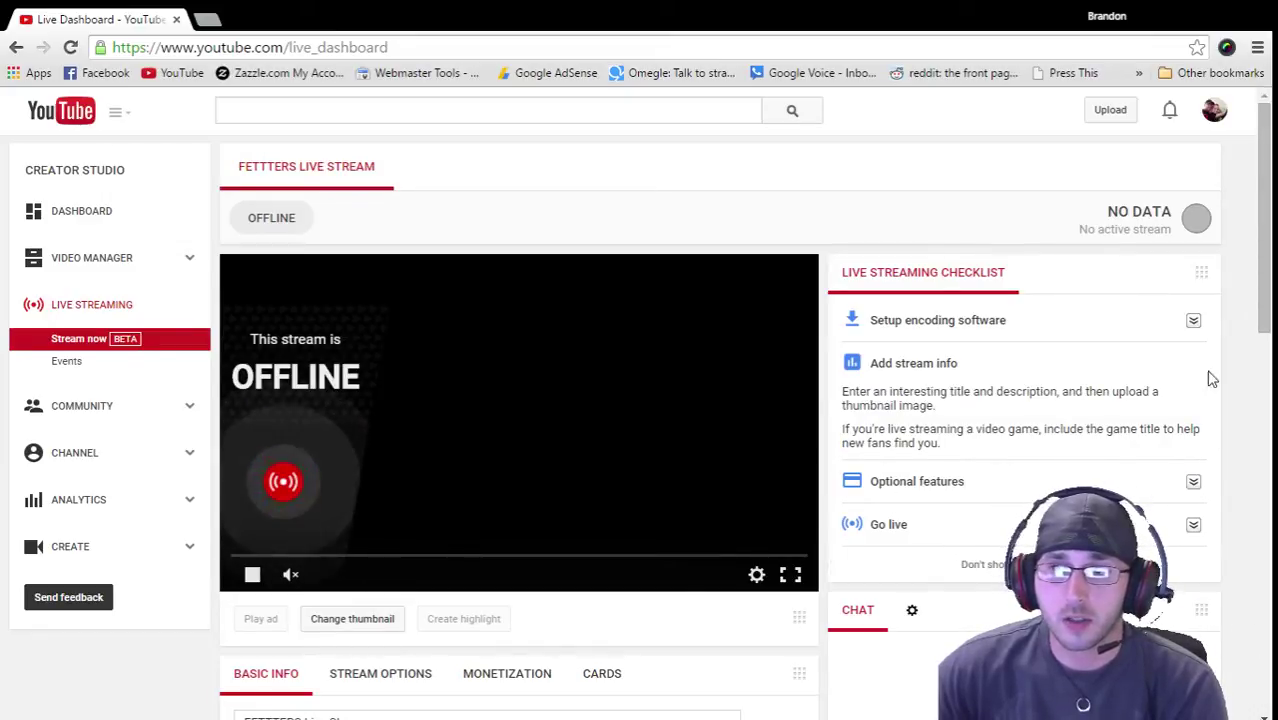
pyautogui.click(1193, 321)
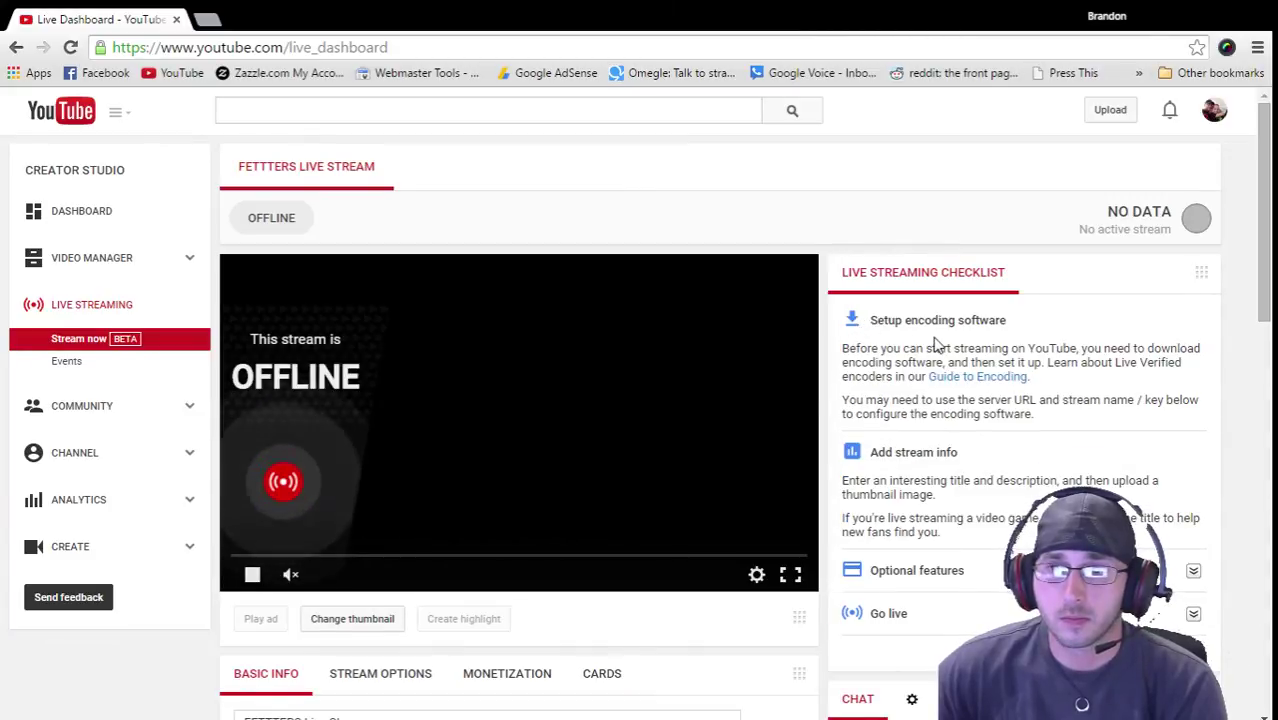
pyautogui.scroll(-4, 700, 445)
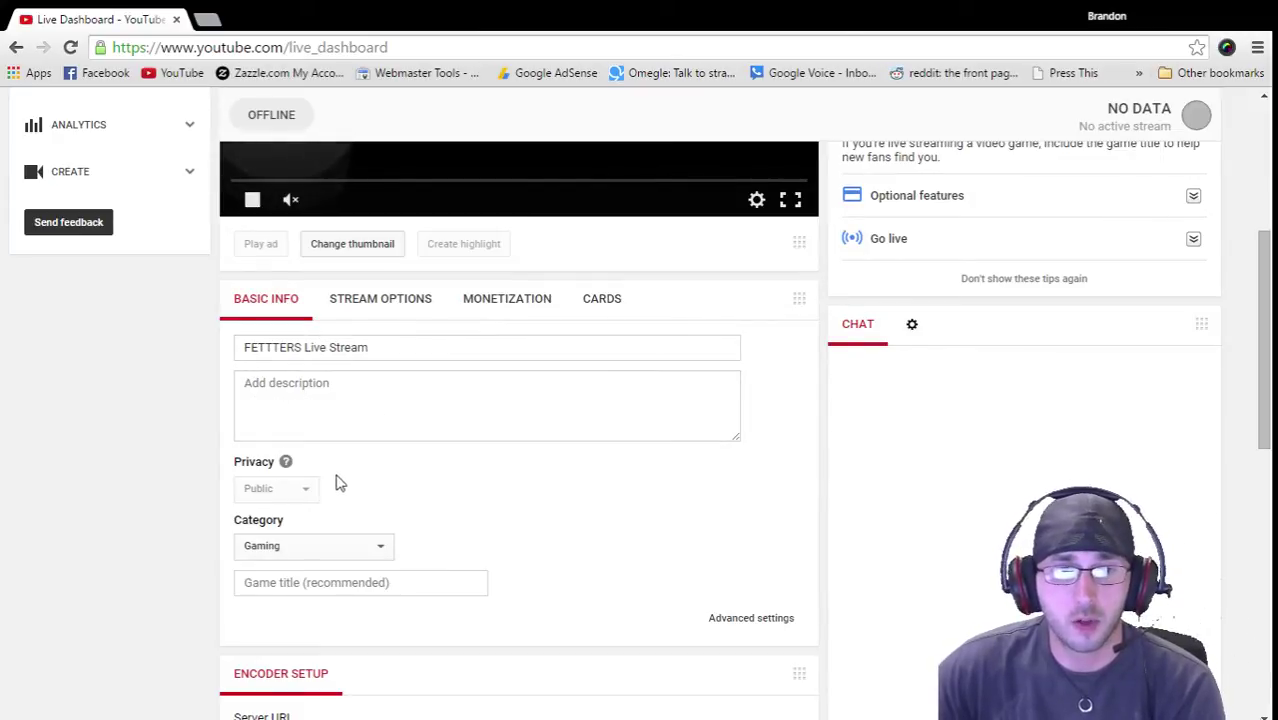
pyautogui.scroll(-2, 358, 487)
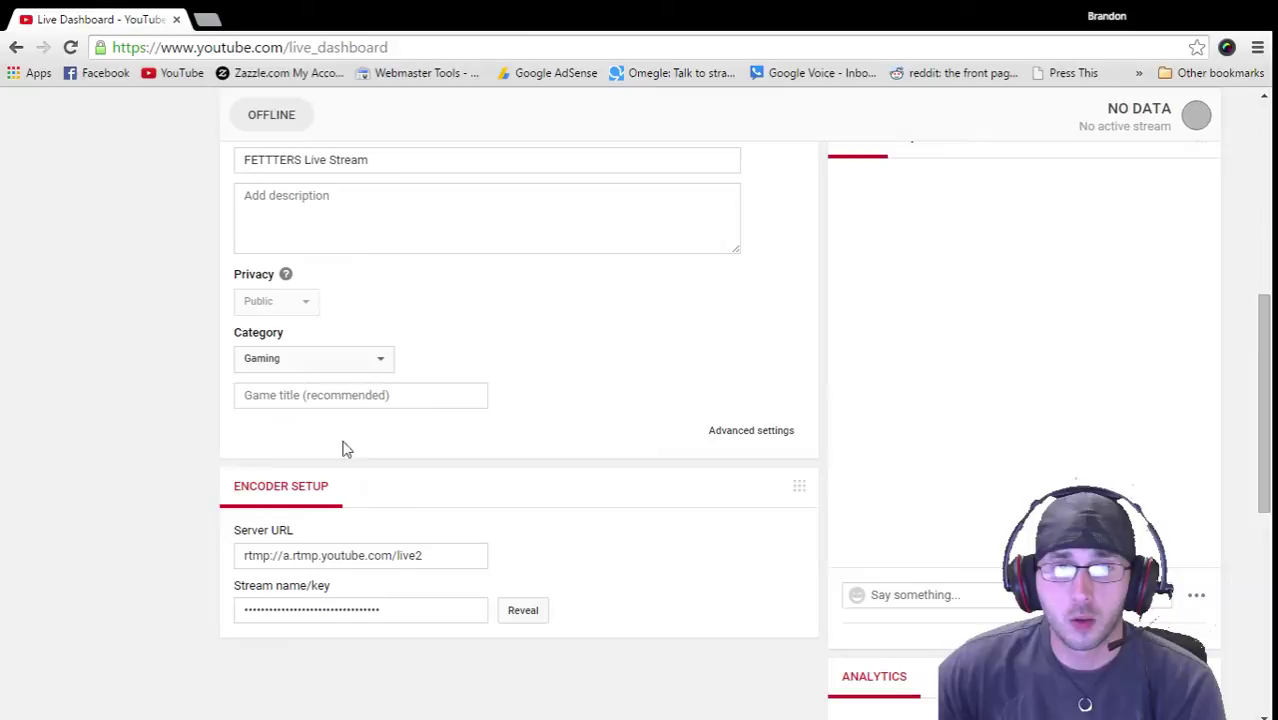
# Enter 'Call of' in the game field and choose Call of Duty: Advanced Warfare from the suggestions.
pyautogui.click(275, 397)
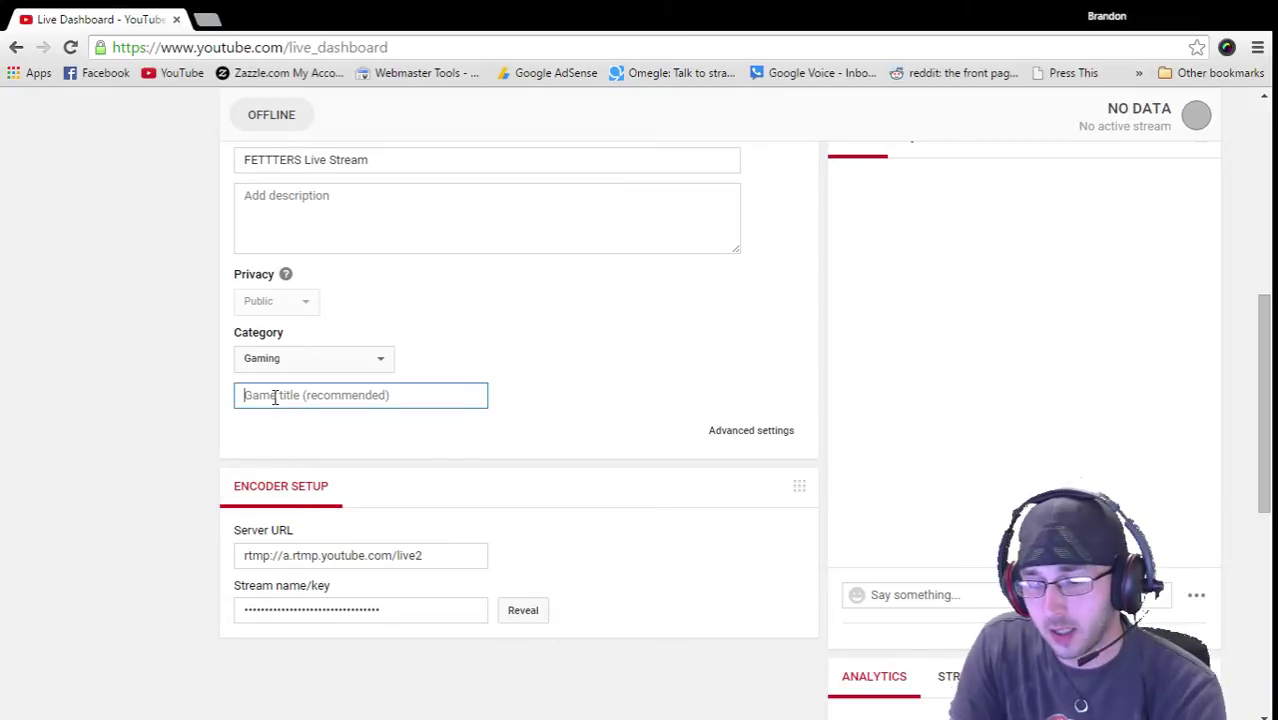
pyautogui.write('Cas')
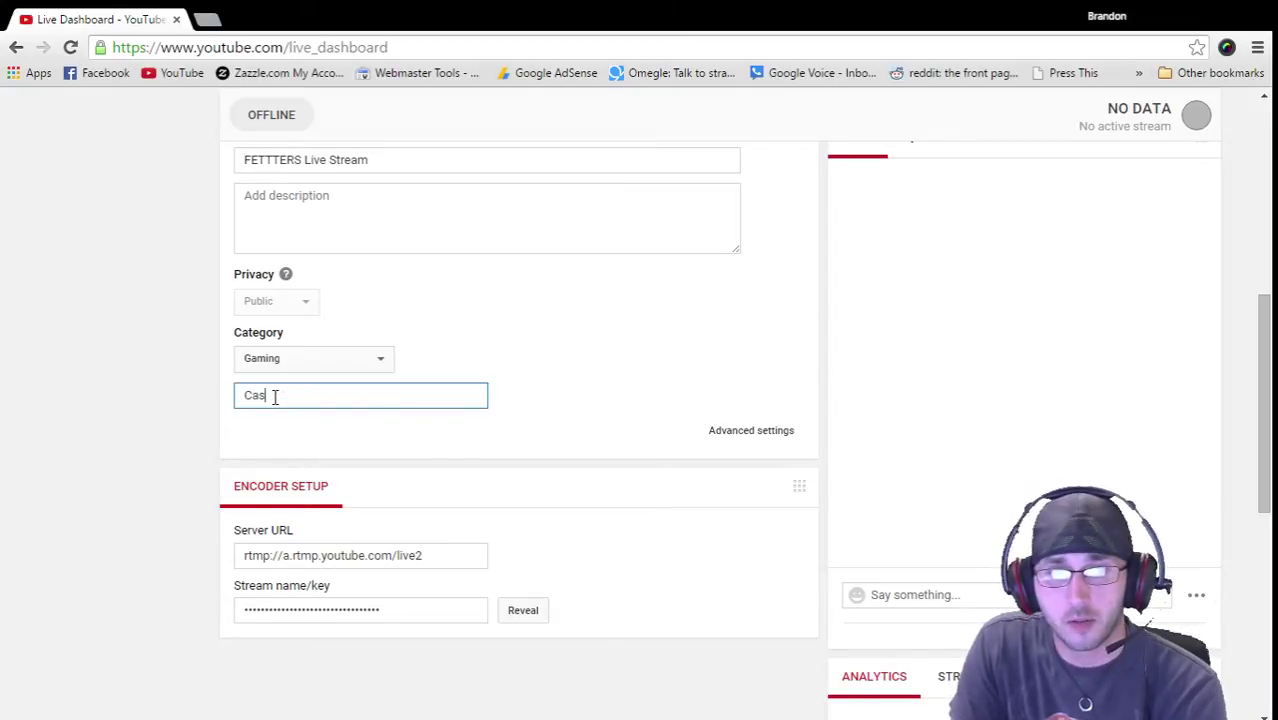
pyautogui.press('BackSpace')
pyautogui.write('ll of')
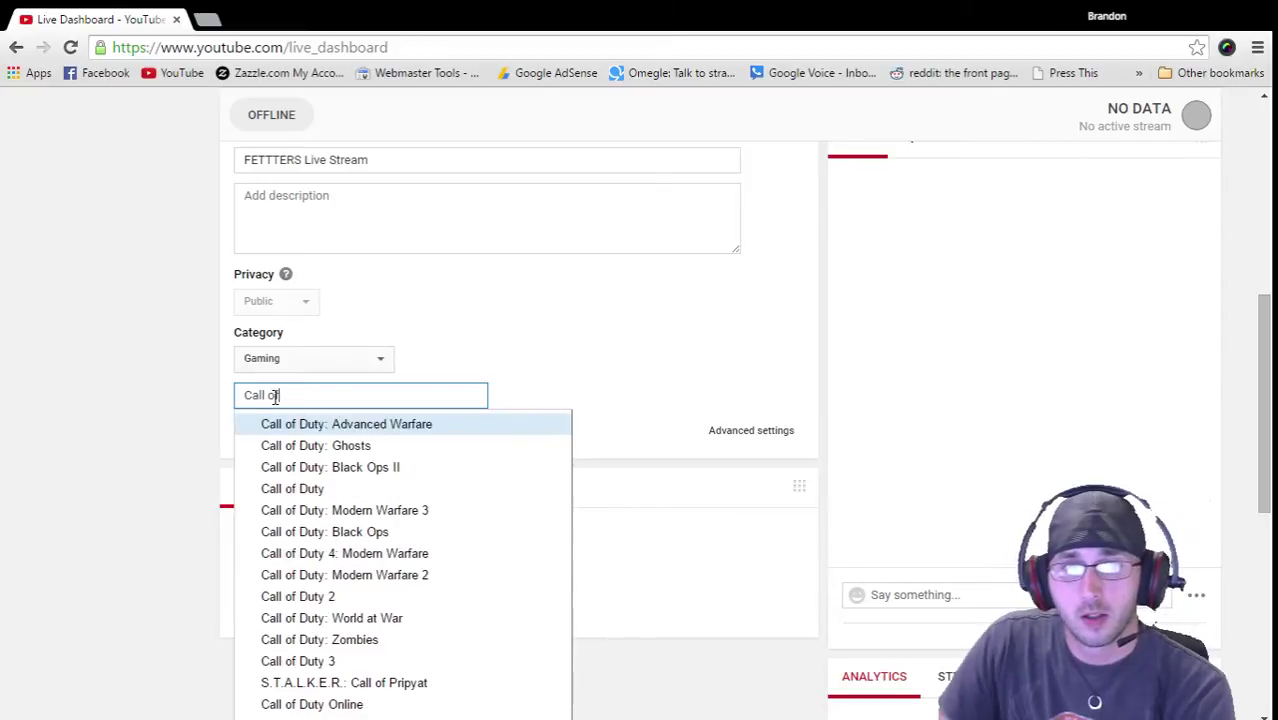
pyautogui.scroll(-2, 389, 620)
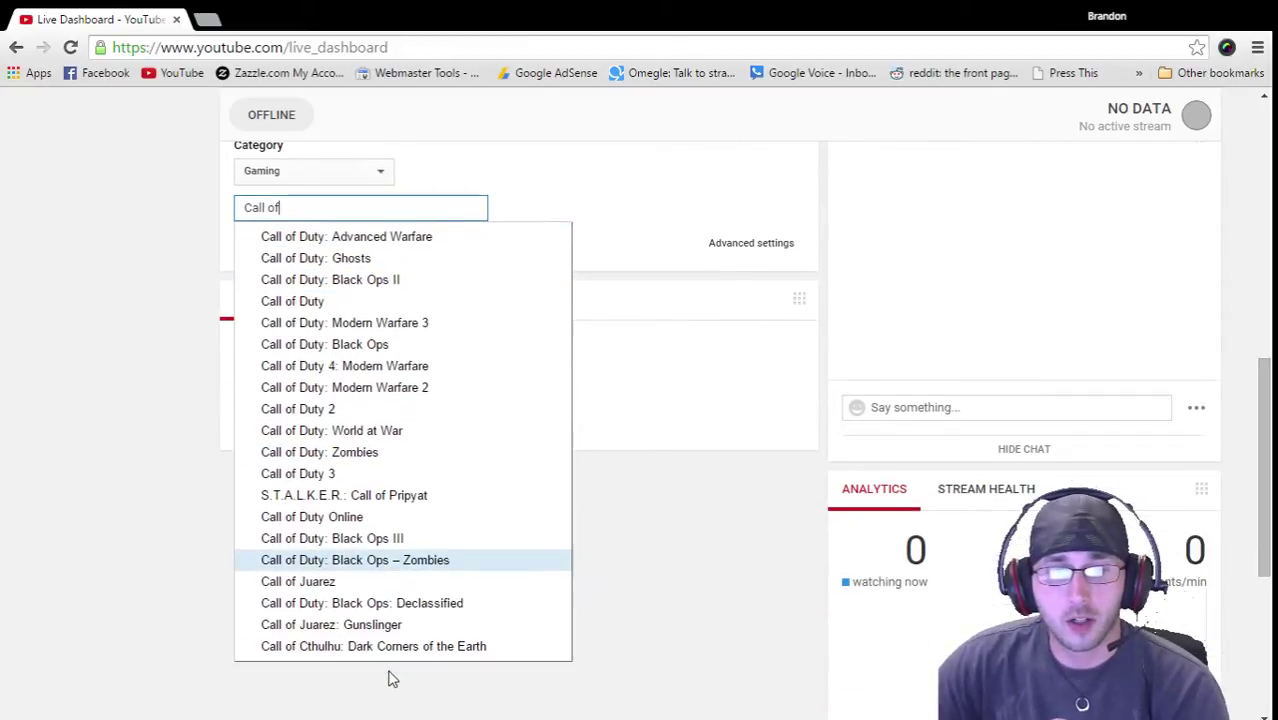
pyautogui.scroll(2, 389, 650)
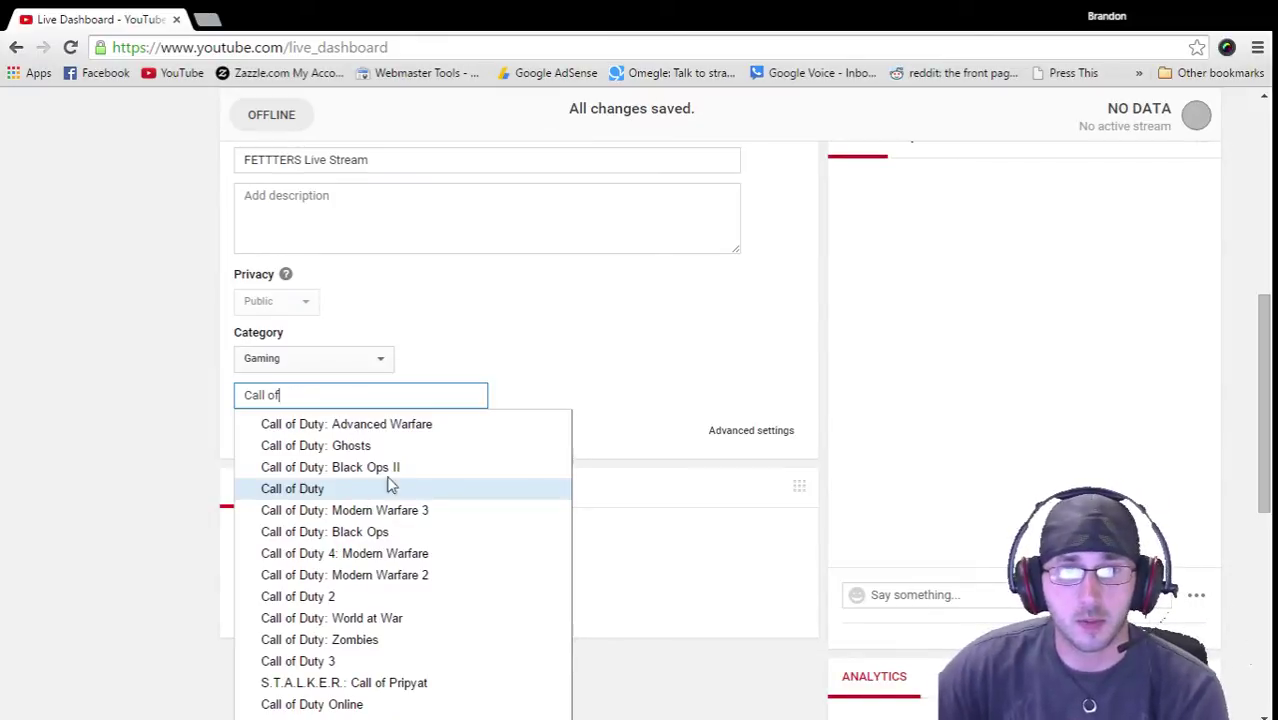
pyautogui.click(387, 427)
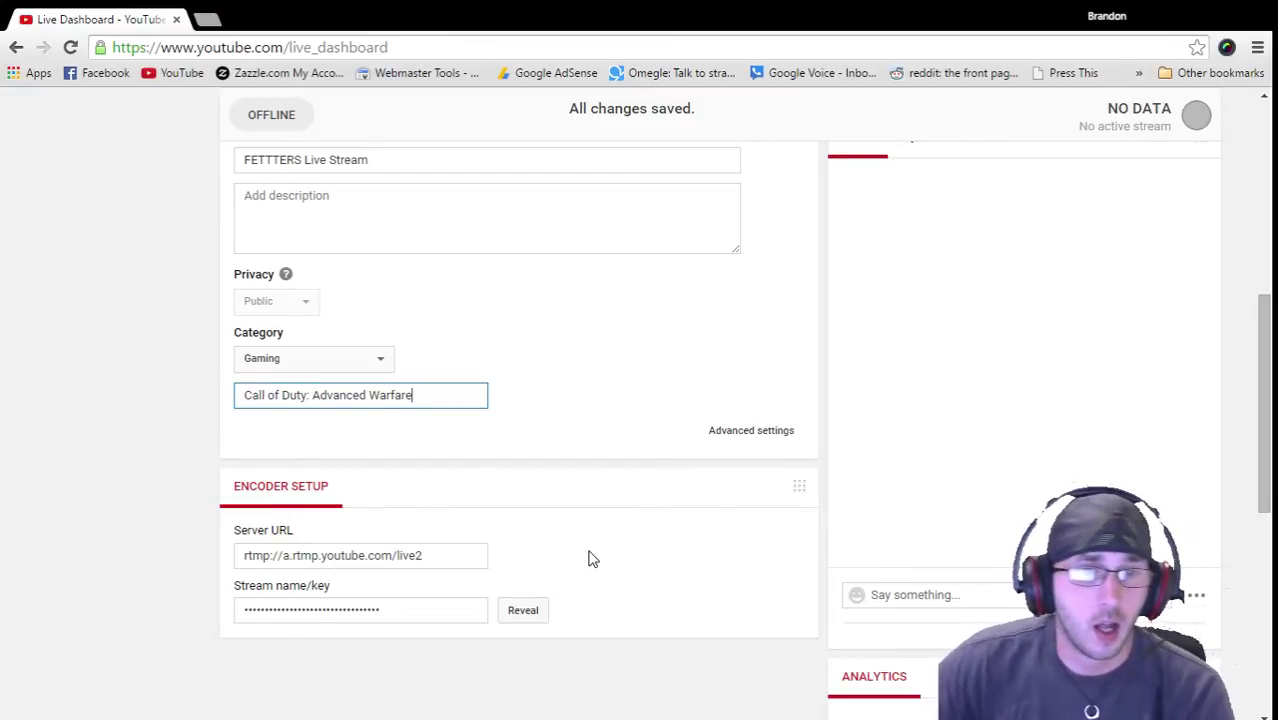
pyautogui.scroll(-3, 590, 558)
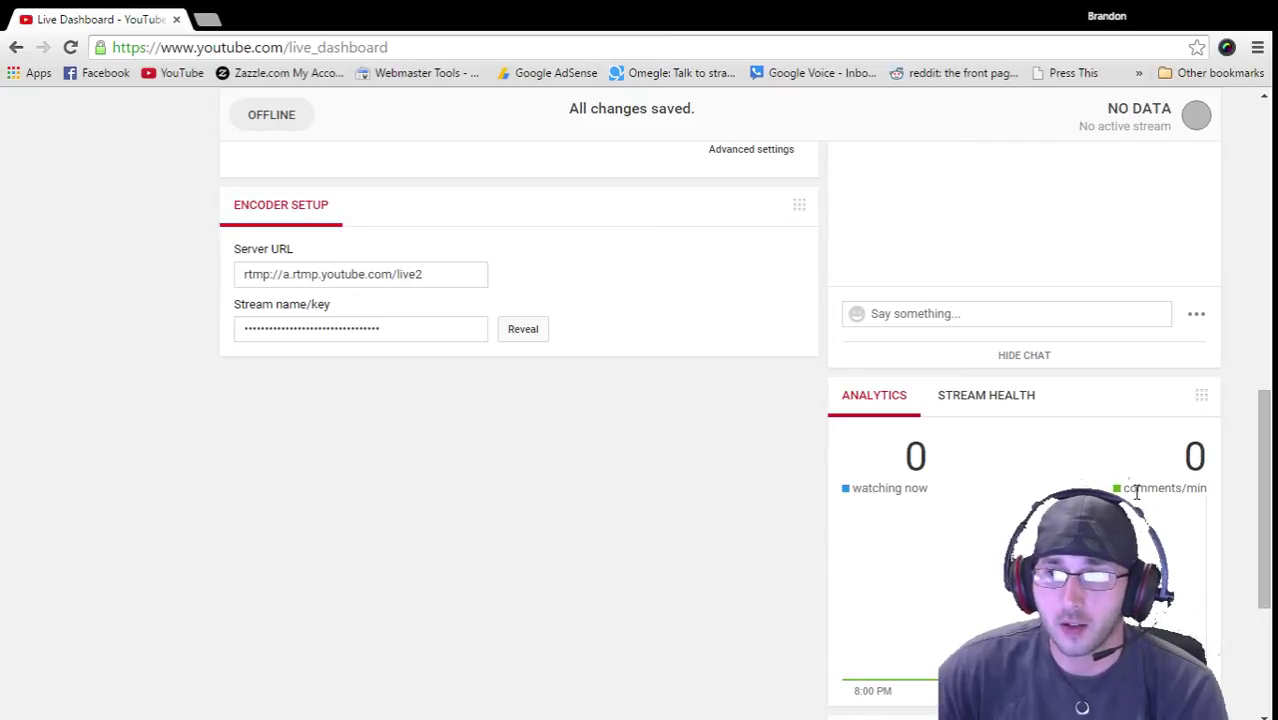
pyautogui.moveTo(848, 683)
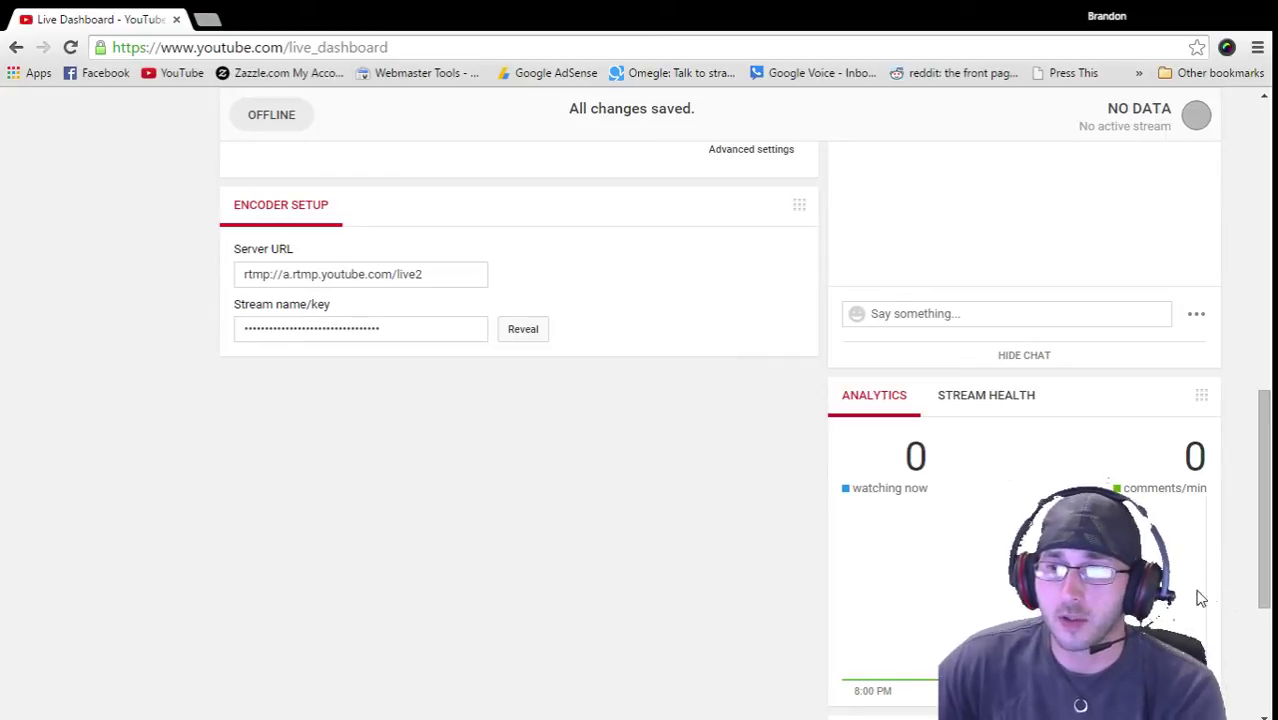
pyautogui.click(995, 400)
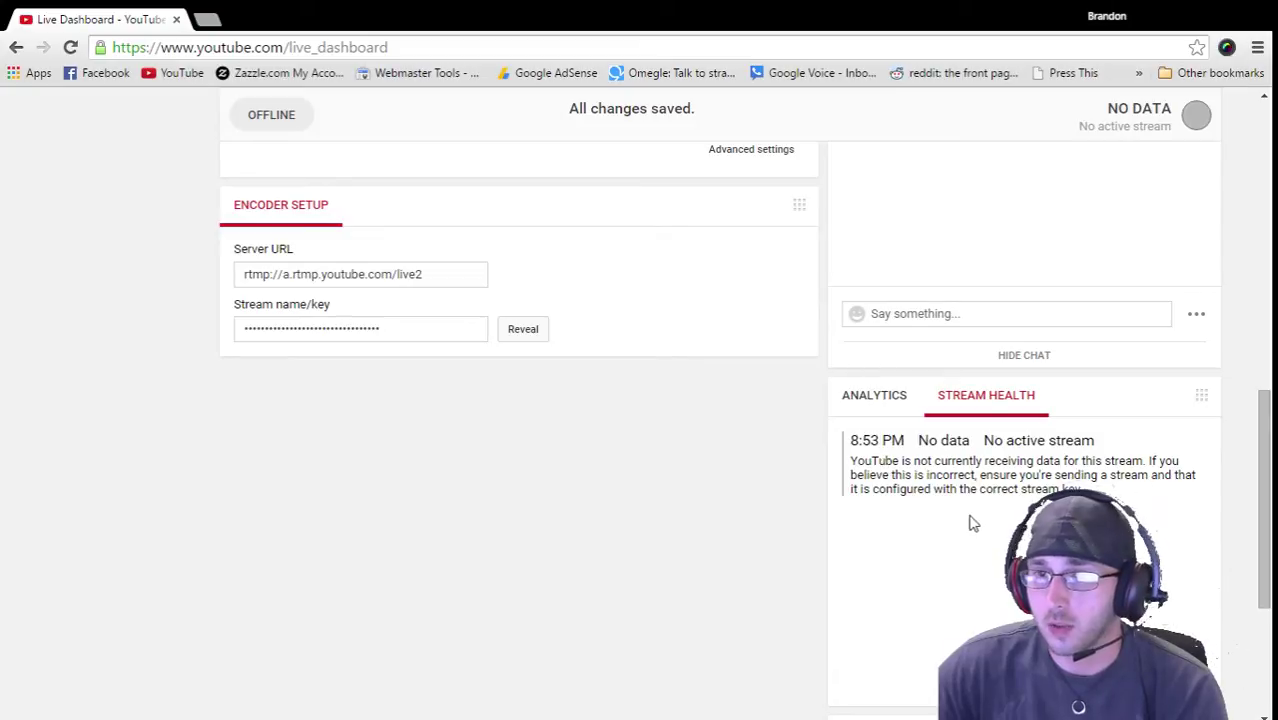
pyautogui.click(874, 397)
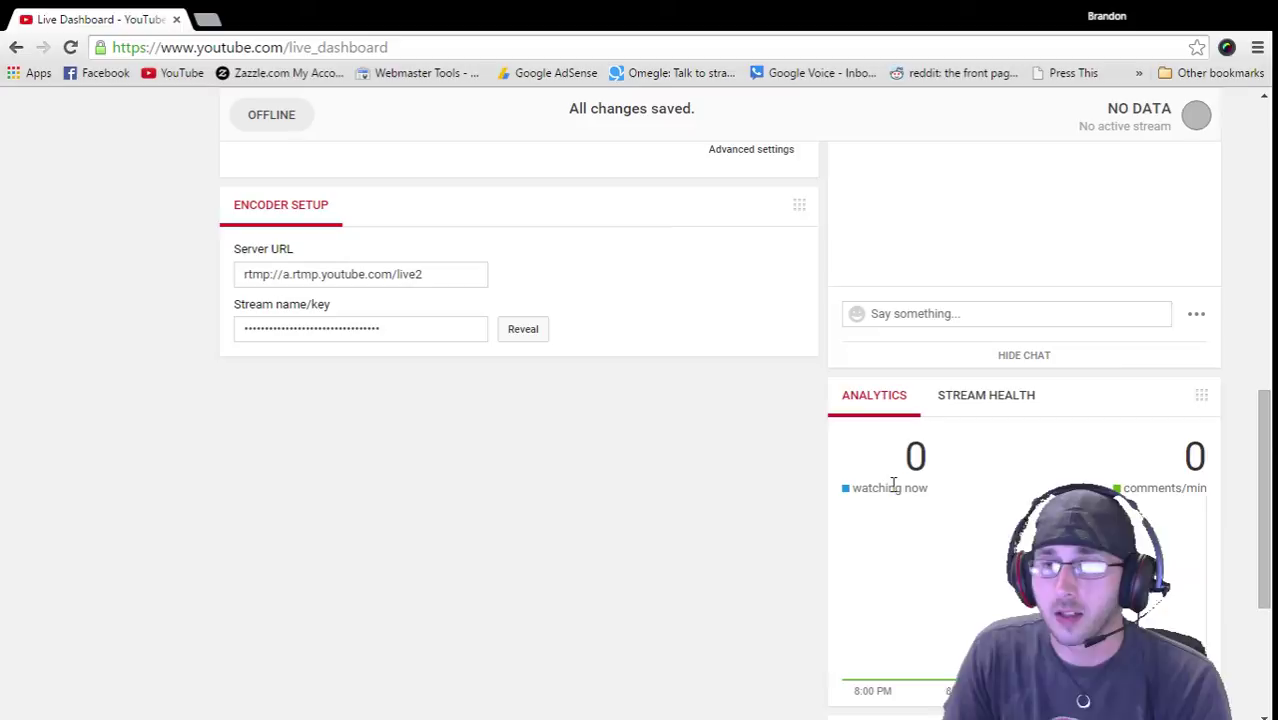
pyautogui.scroll(10, 745, 505)
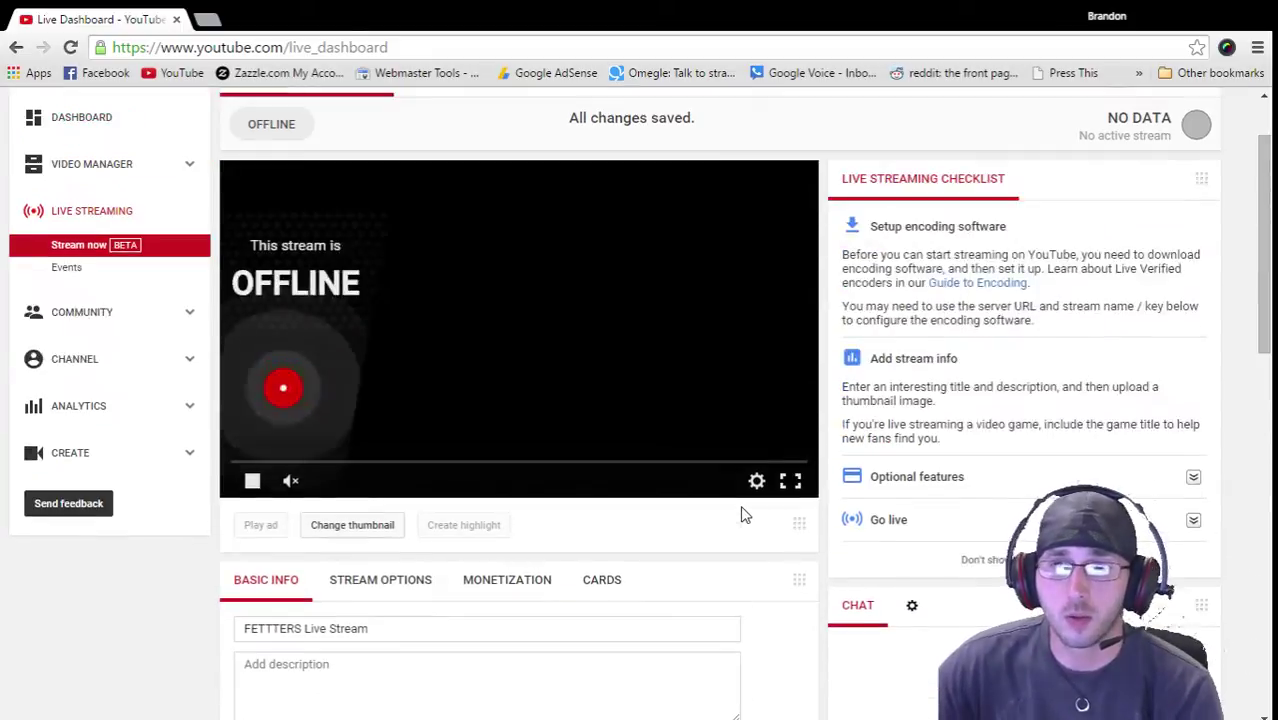
pyautogui.scroll(-15, 656, 514)
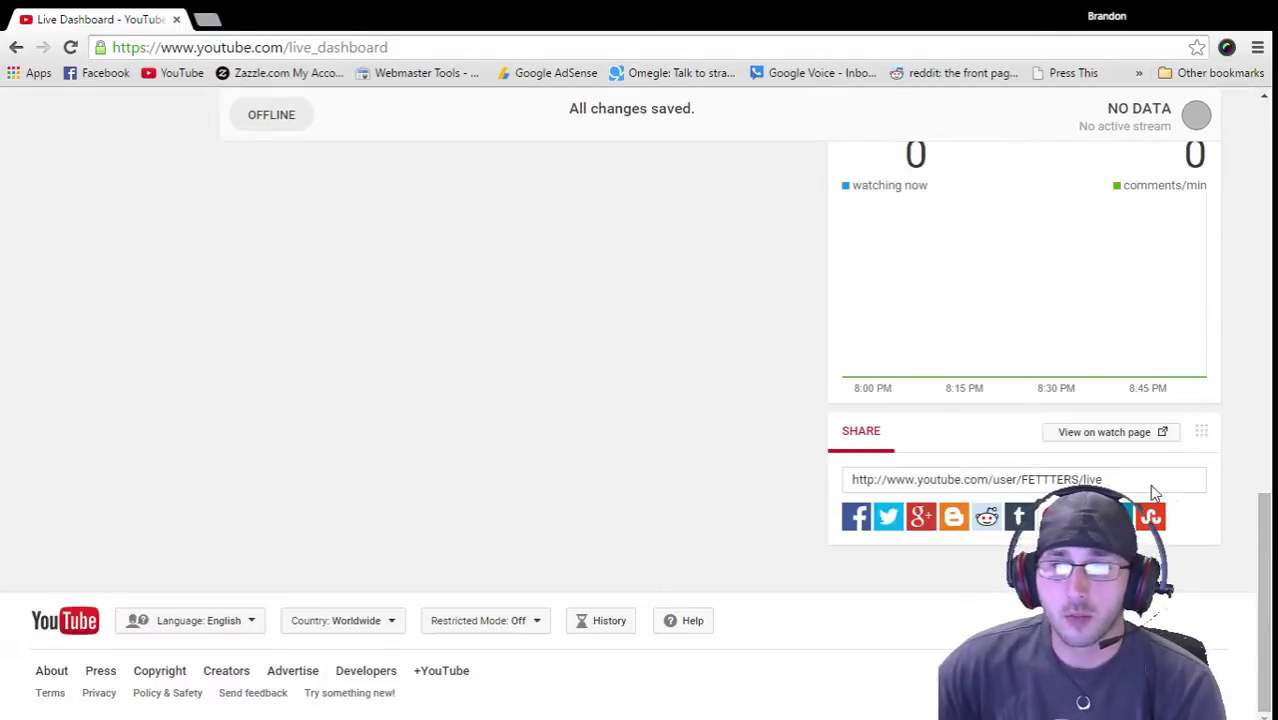
pyautogui.scroll(4, 653, 471)
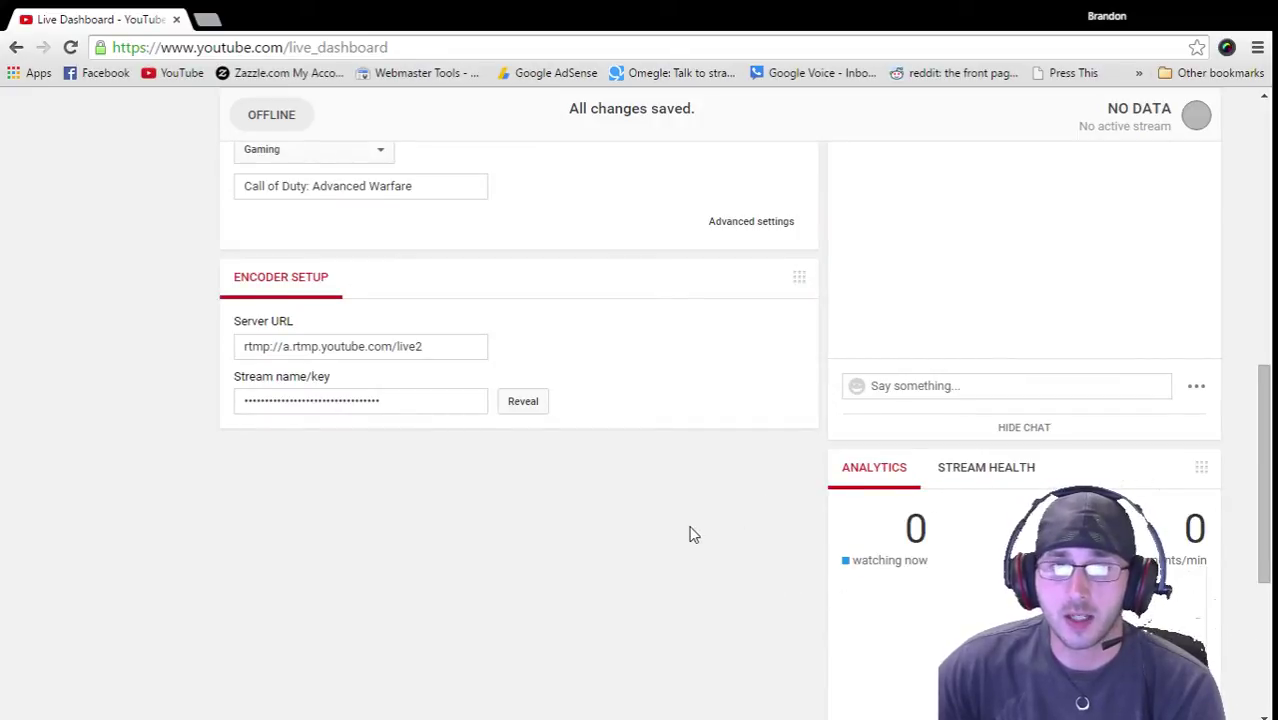
# Scroll to the Share panel and open the stream's public watch page via 'View on watch page'.
pyautogui.scroll(3, 693, 534)
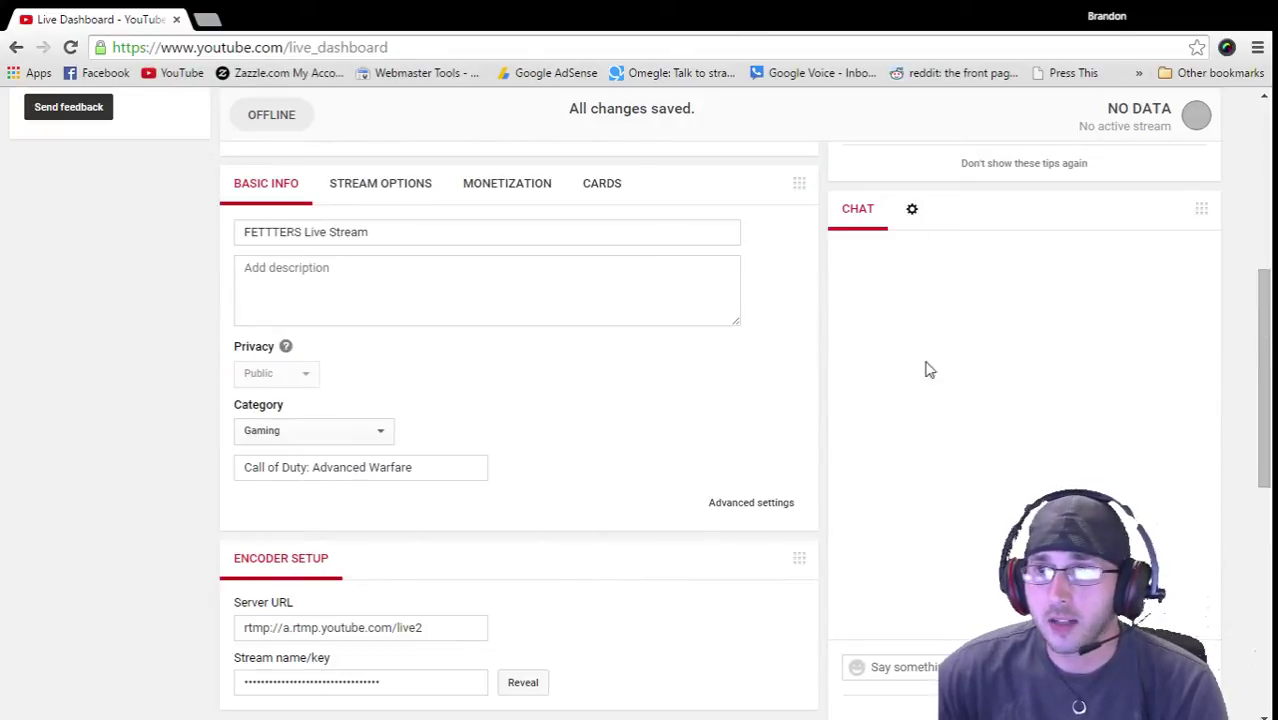
pyautogui.scroll(-2, 926, 370)
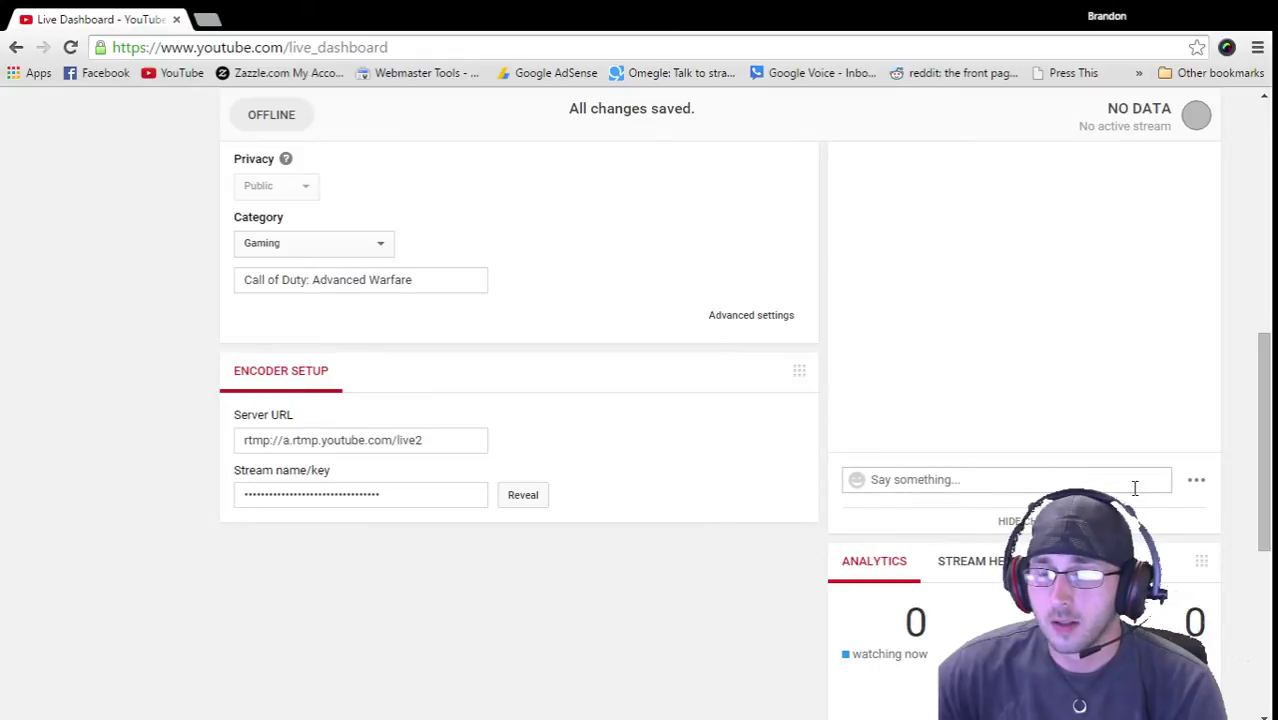
pyautogui.scroll(2, 962, 380)
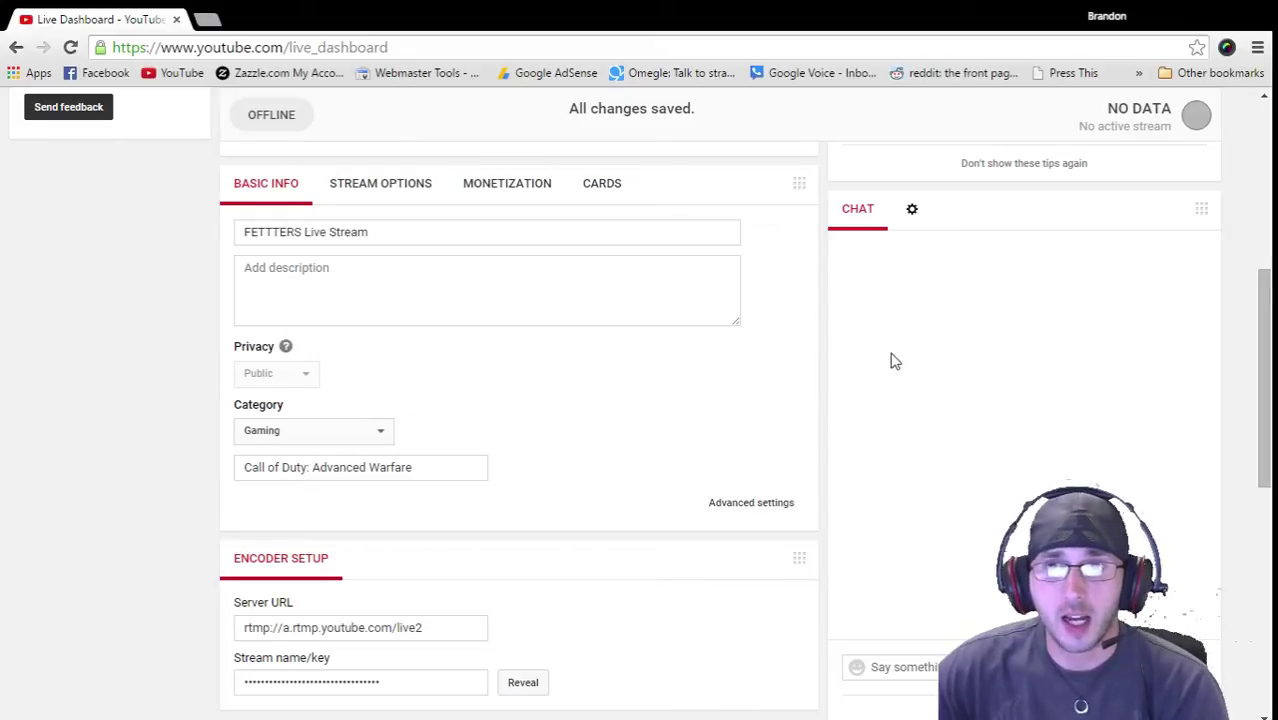
pyautogui.scroll(-5, 870, 370)
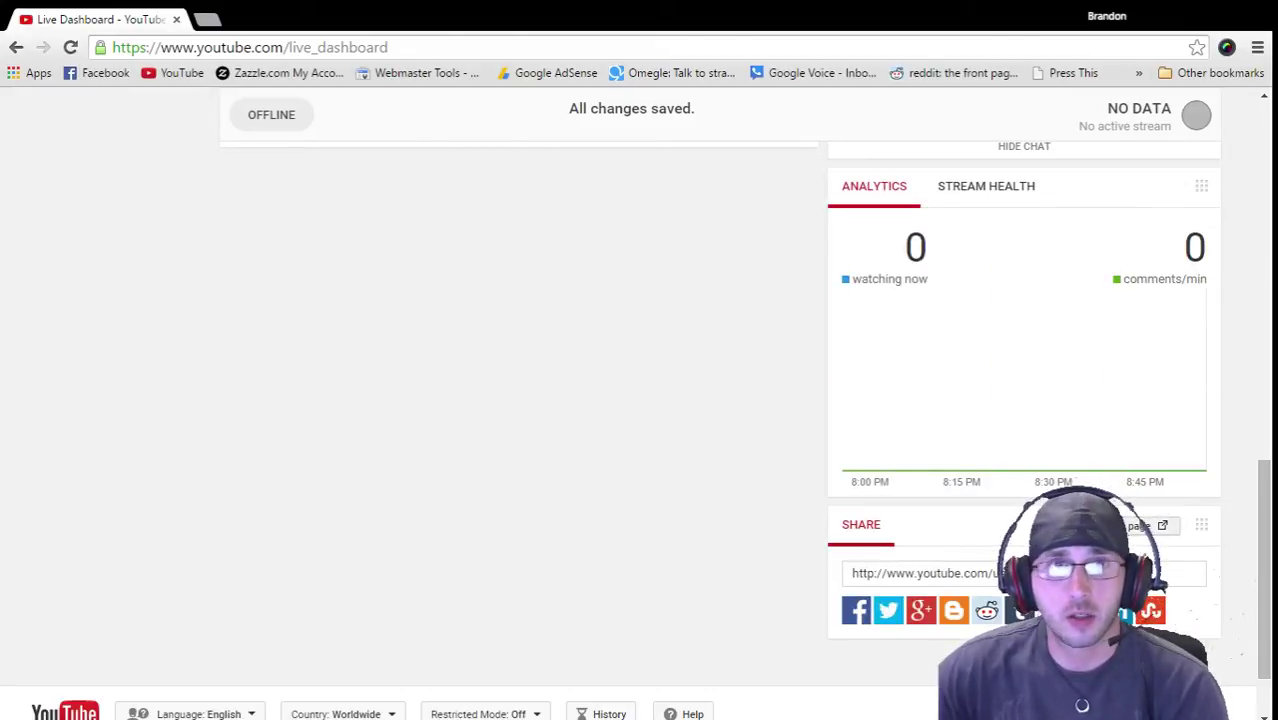
pyautogui.click(1150, 525)
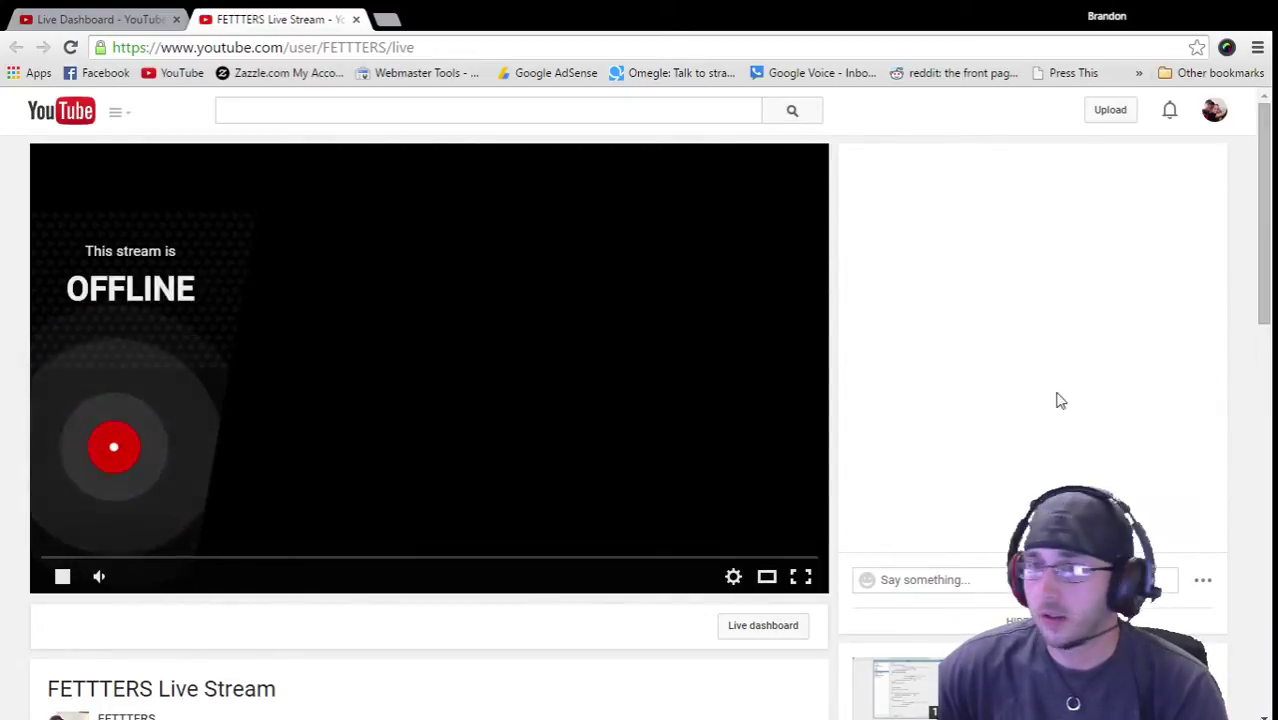
pyautogui.click(140, 18)
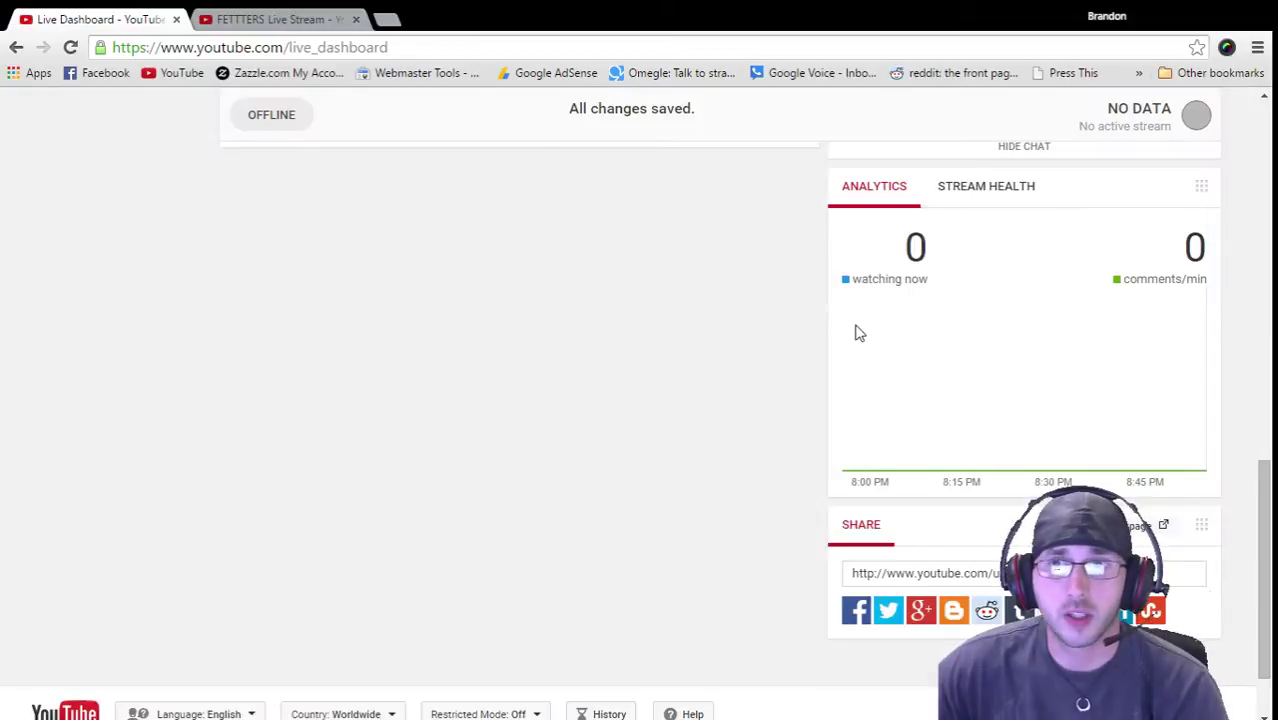
pyautogui.scroll(2, 784, 481)
pyautogui.scroll(3, 784, 481)
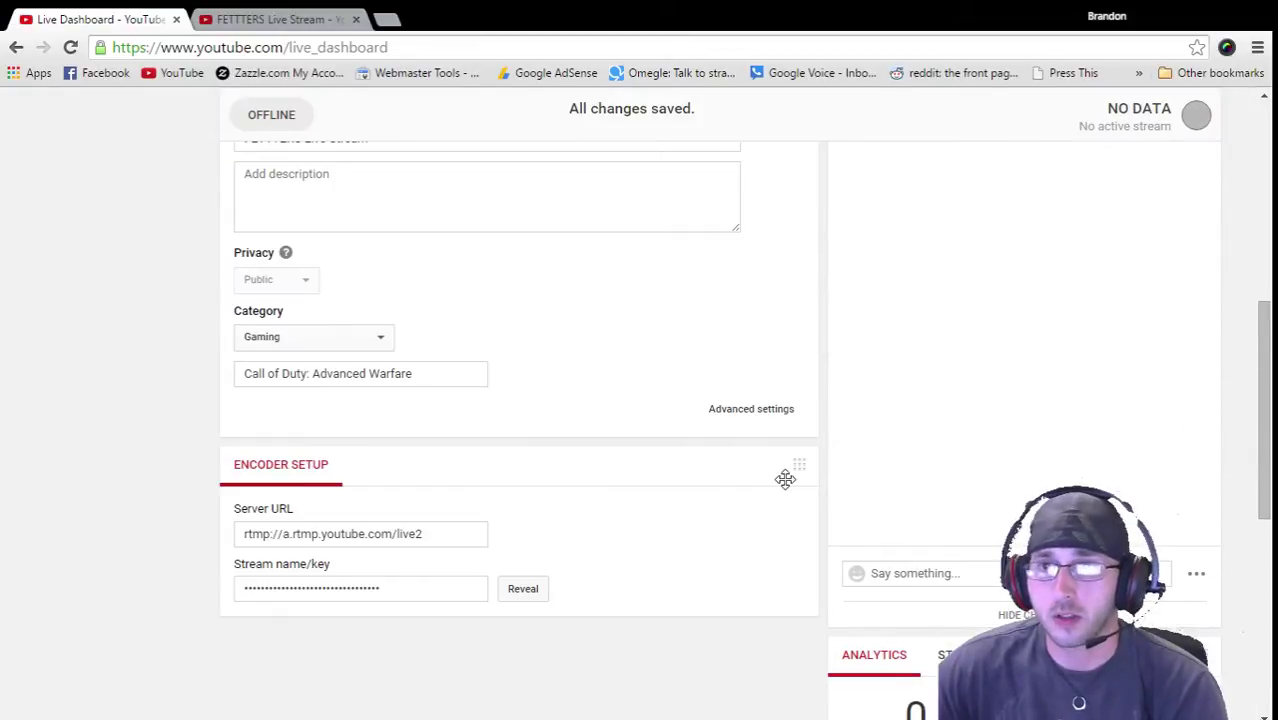
pyautogui.scroll(-2, 802, 474)
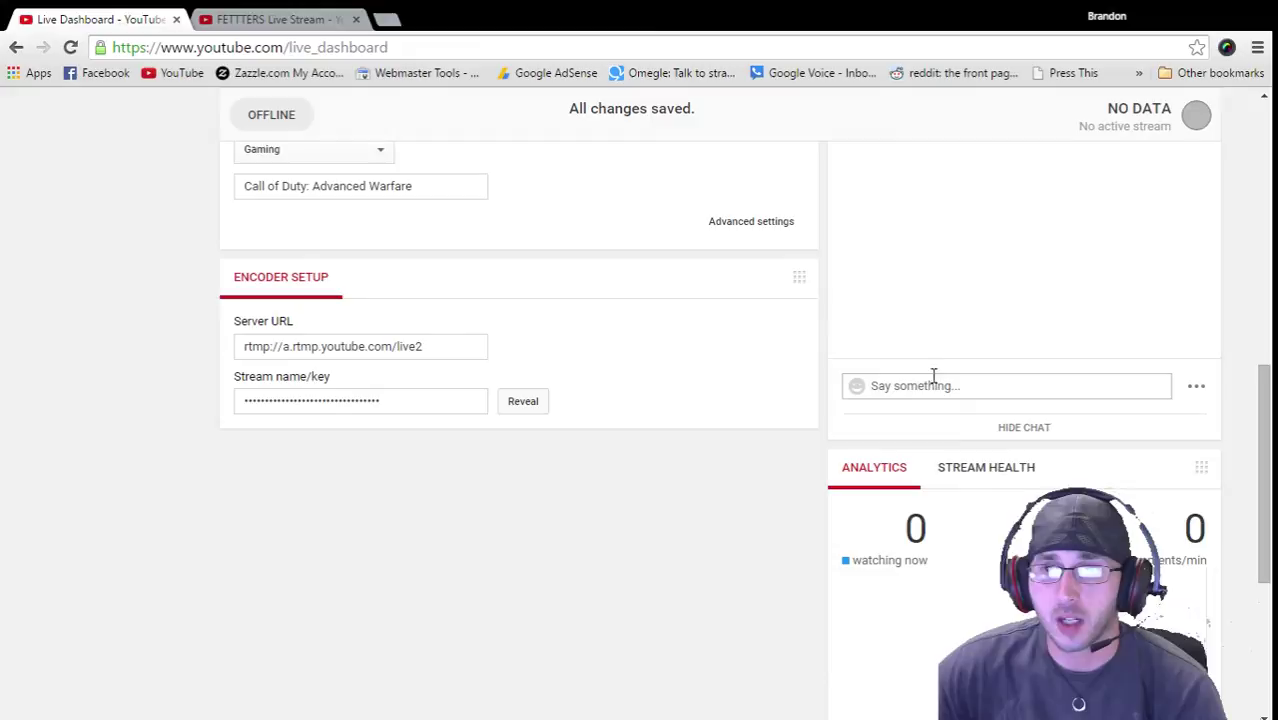
pyautogui.scroll(-1, 928, 392)
pyautogui.scroll(6, 964, 408)
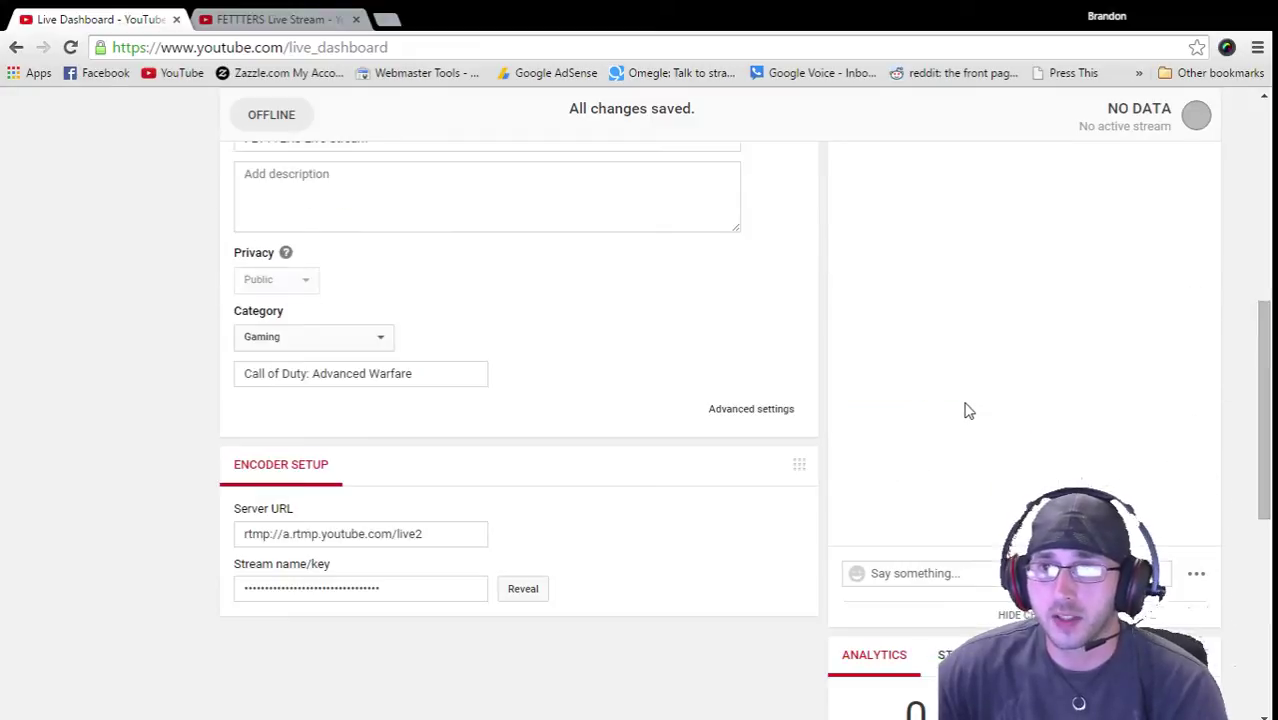
pyautogui.click(912, 490)
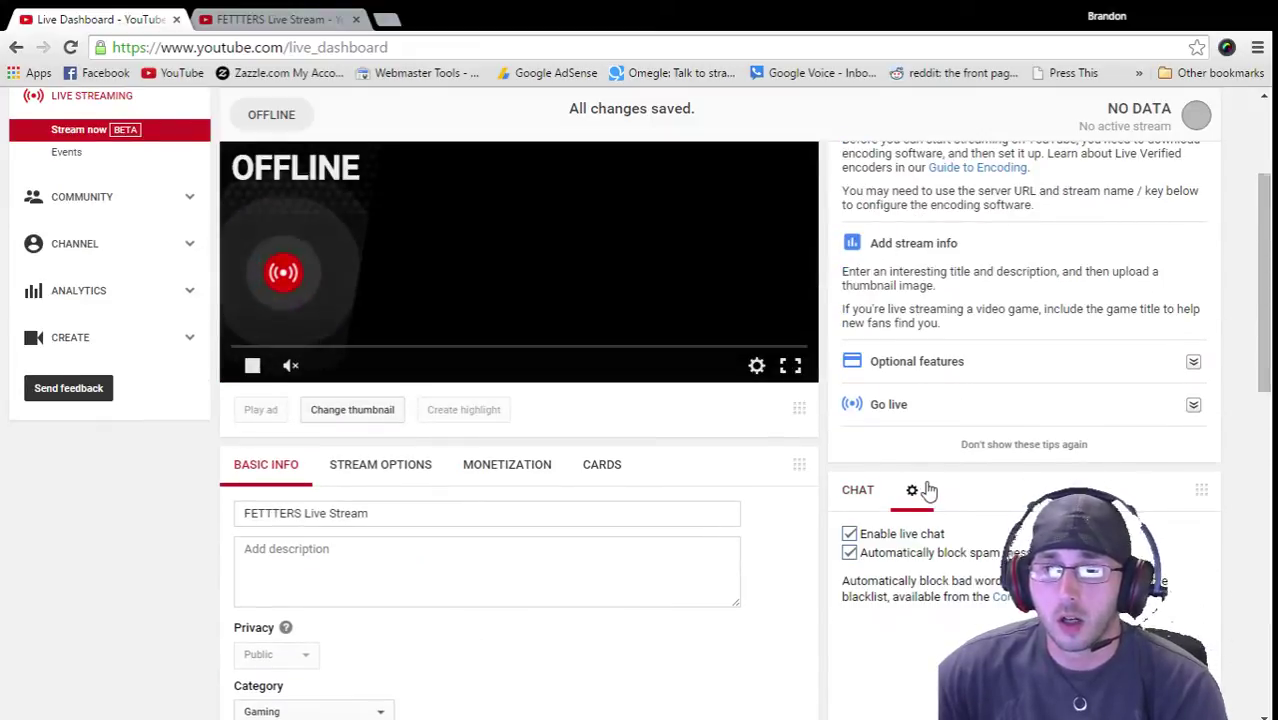
pyautogui.scroll(-1, 912, 470)
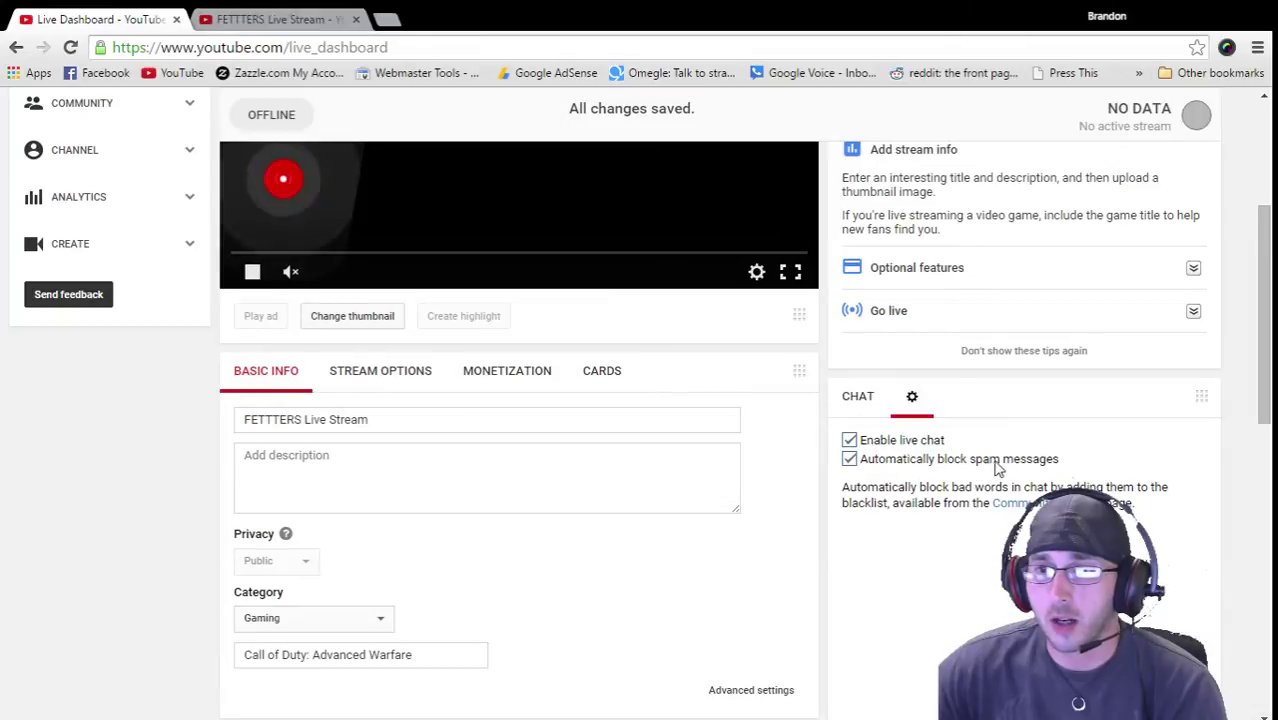
pyautogui.click(866, 401)
pyautogui.scroll(-3, 633, 439)
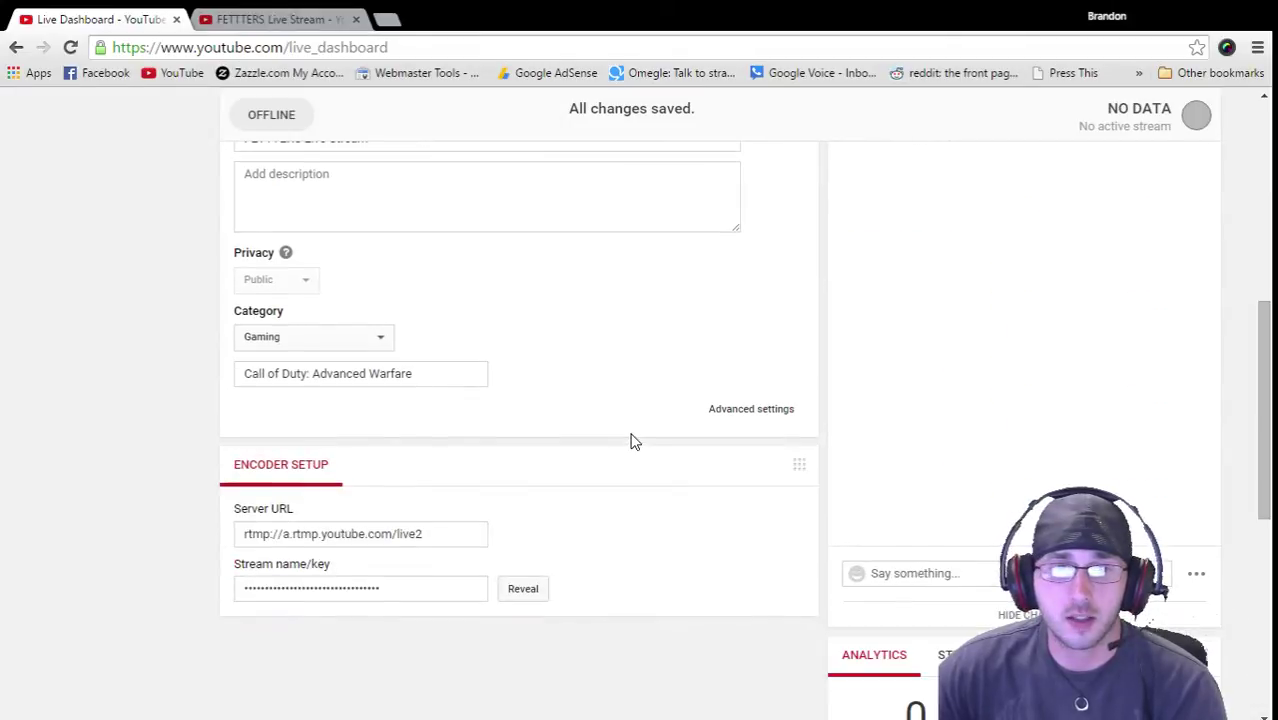
pyautogui.scroll(-5, 647, 587)
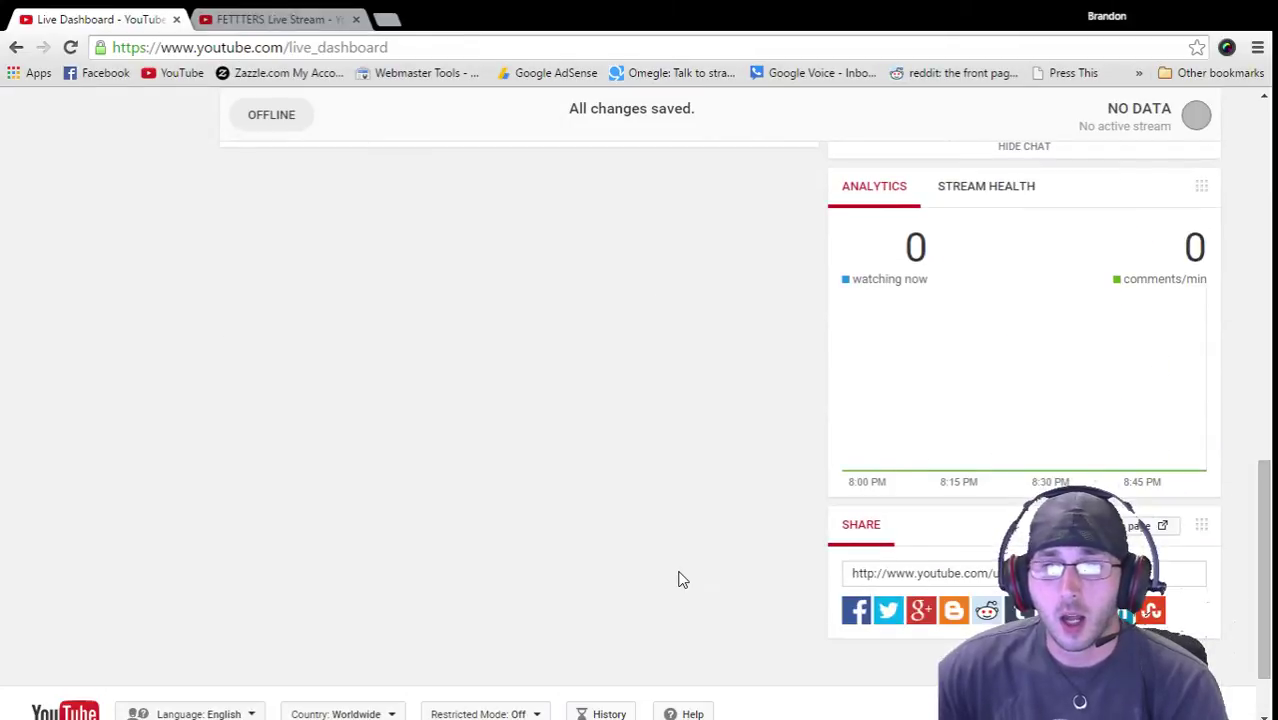
pyautogui.scroll(2, 770, 529)
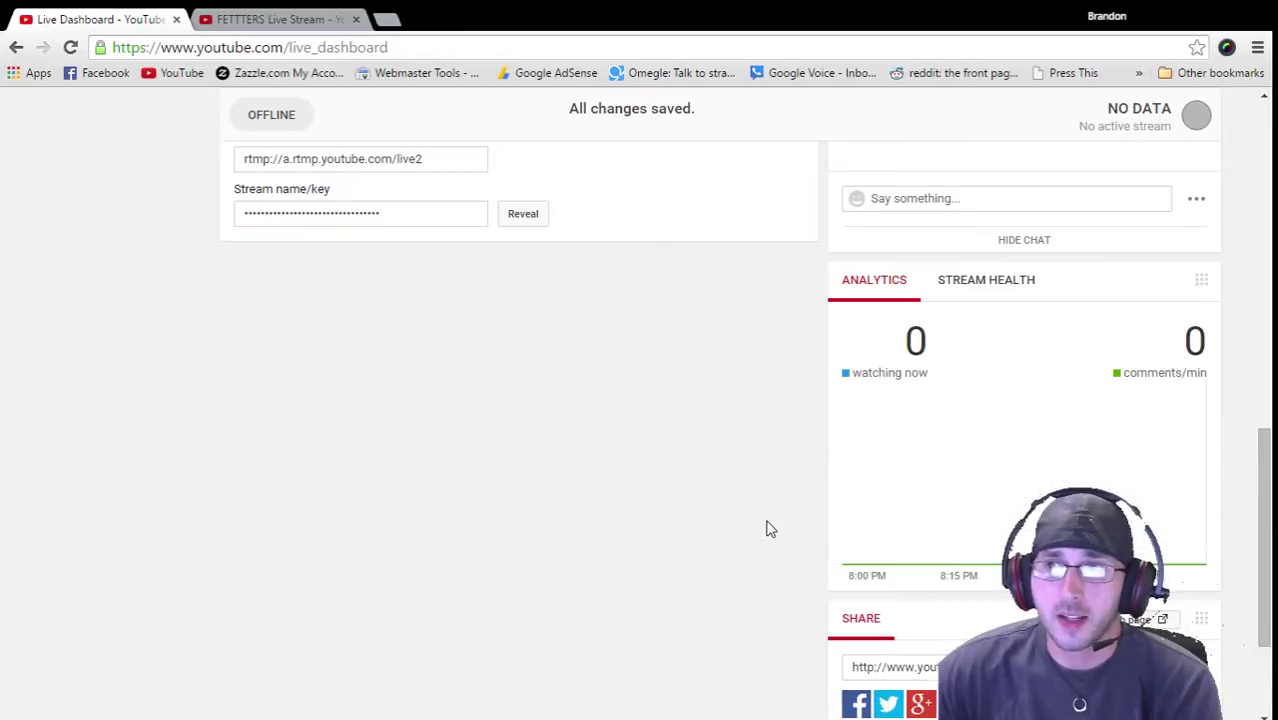
pyautogui.scroll(-2, 797, 560)
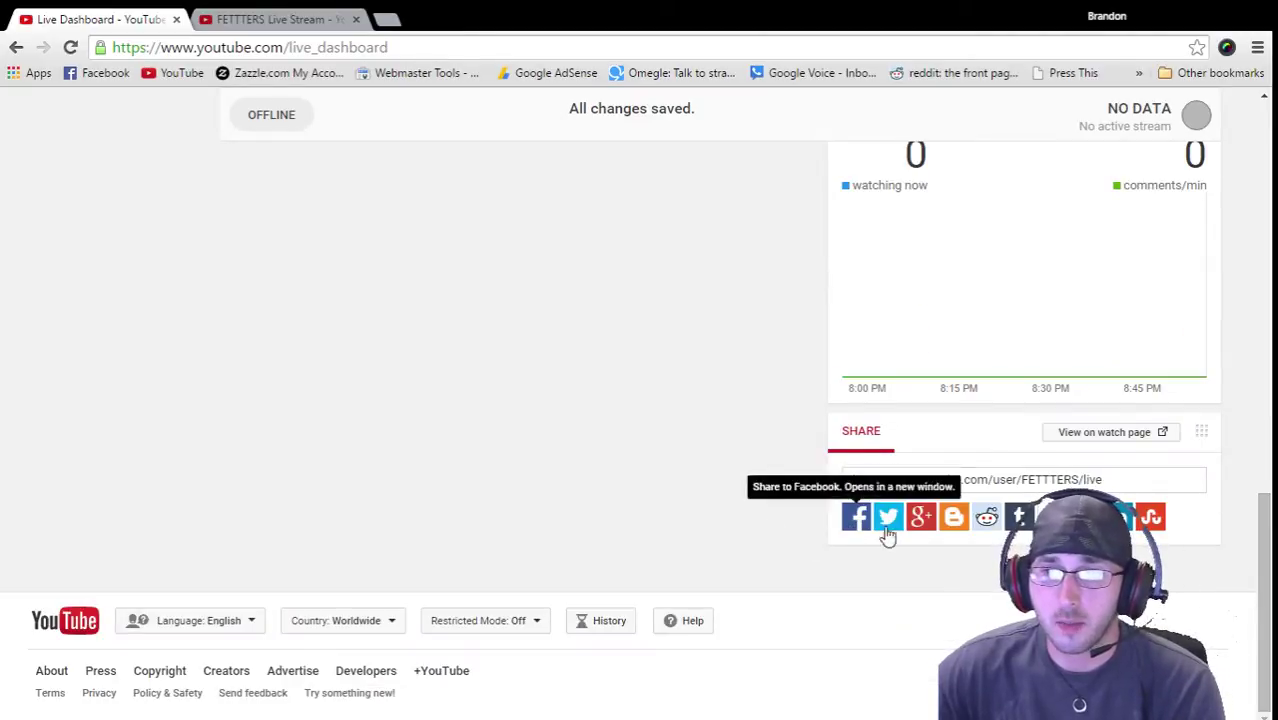
pyautogui.scroll(15, 813, 507)
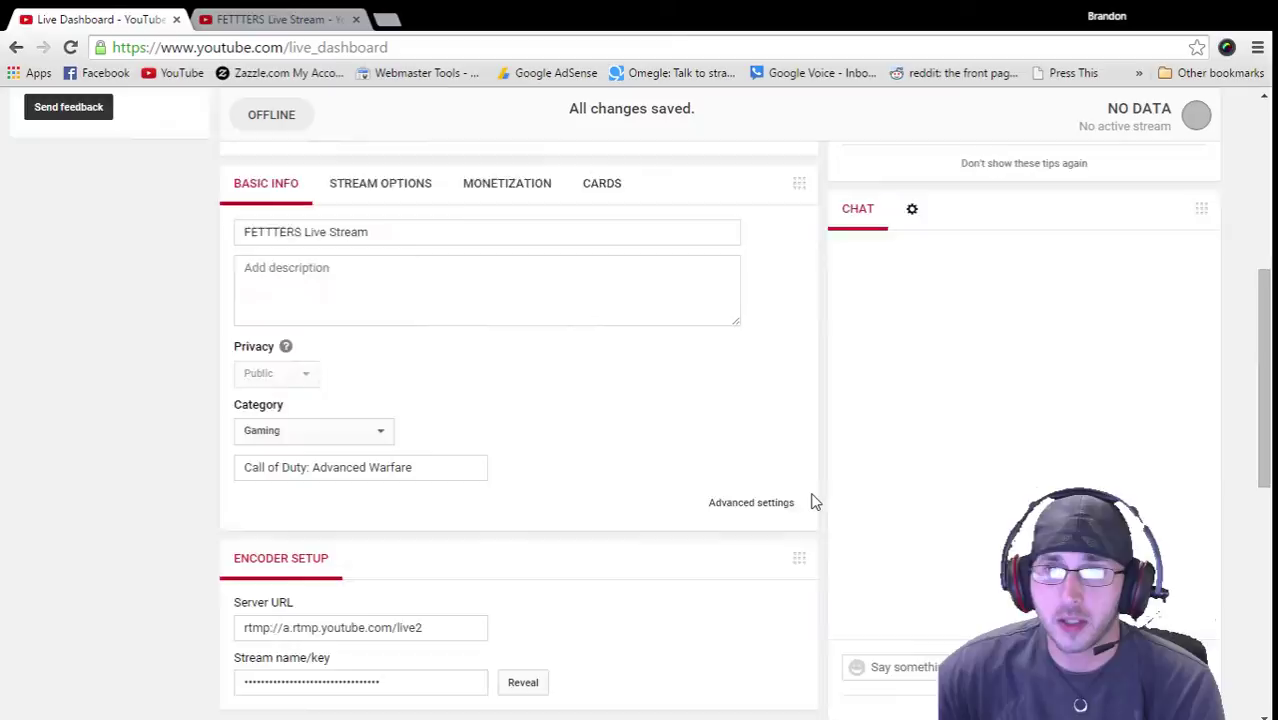
pyautogui.scroll(-2, 812, 503)
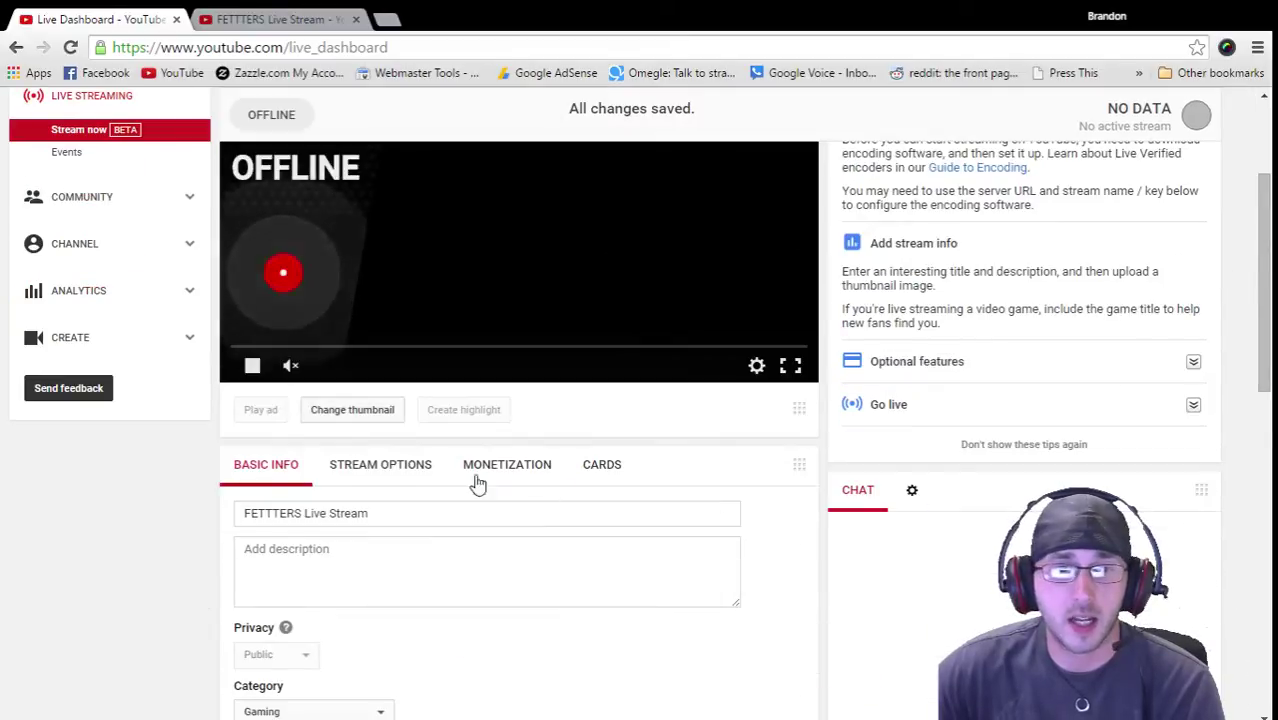
pyautogui.click(408, 466)
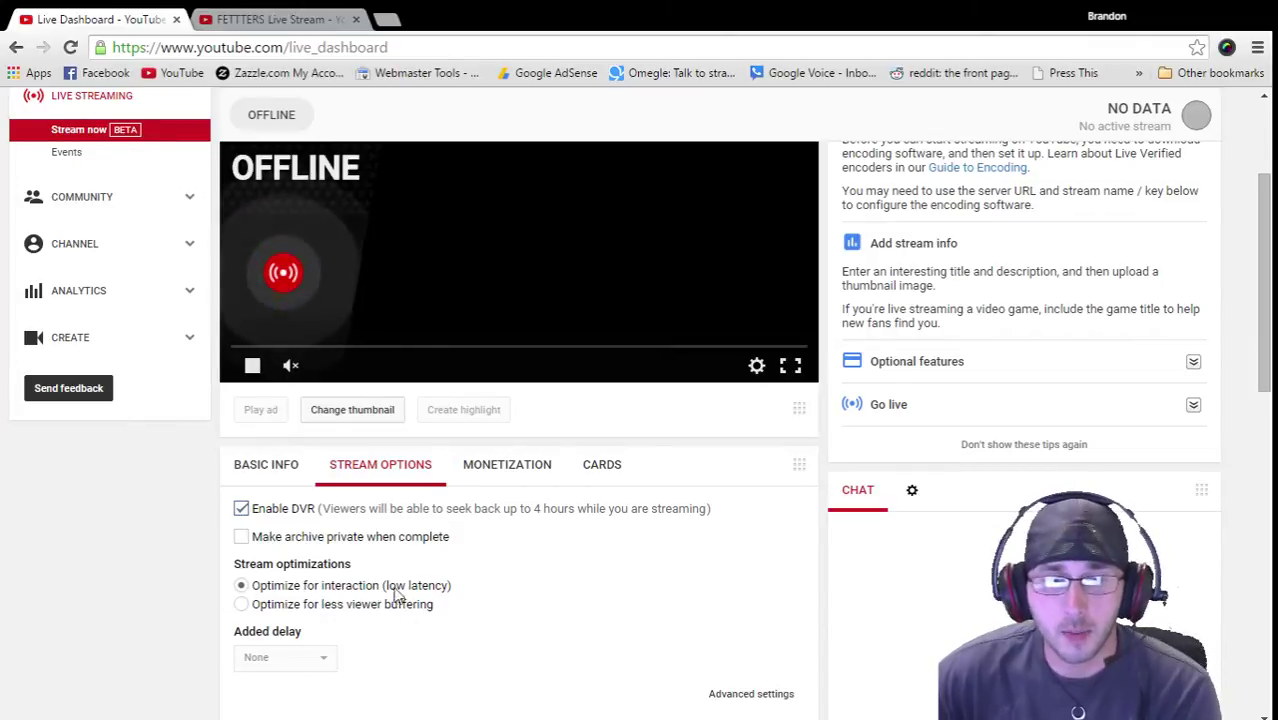
pyautogui.scroll(-1, 485, 588)
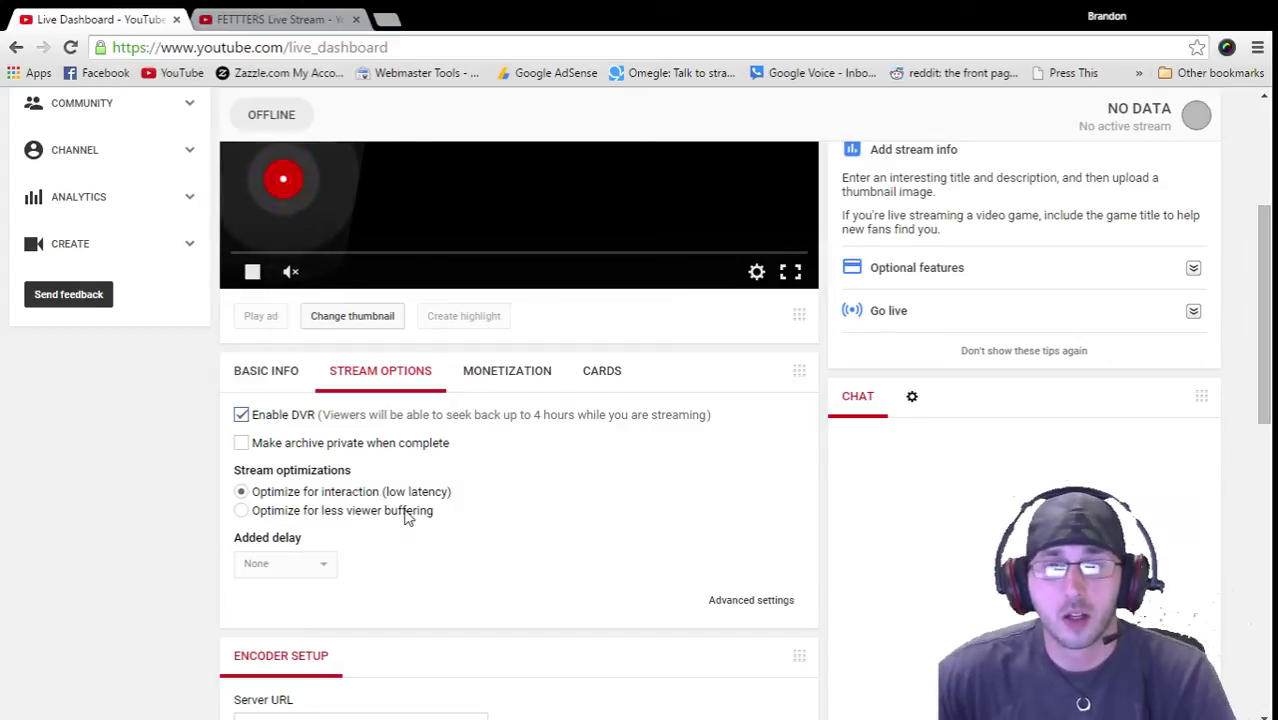
pyautogui.scroll(-2, 405, 515)
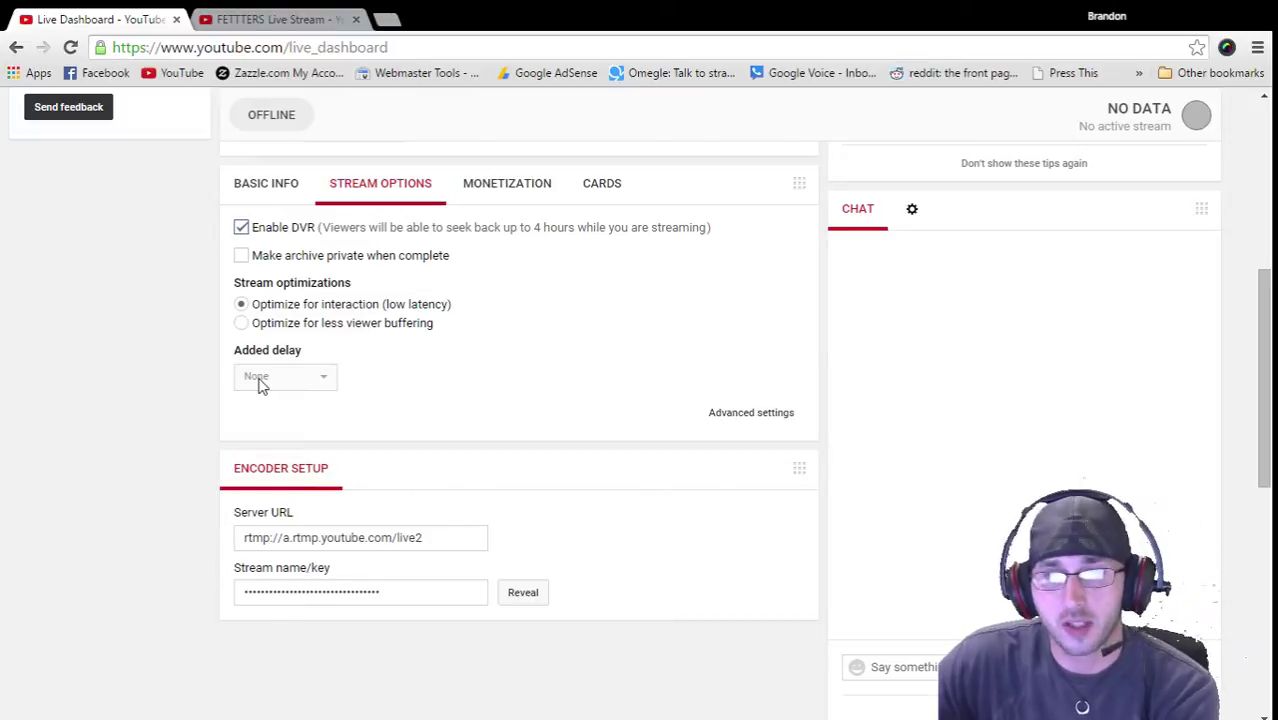
pyautogui.scroll(3, 467, 466)
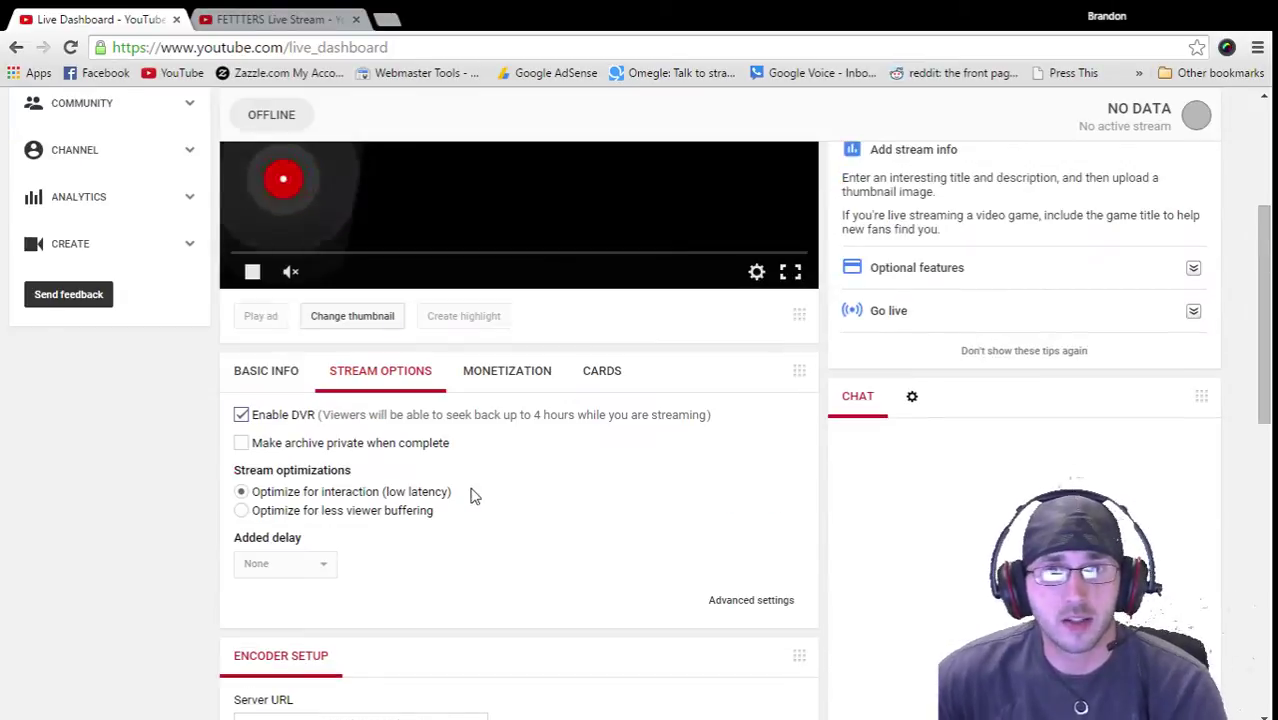
pyautogui.scroll(-2, 470, 545)
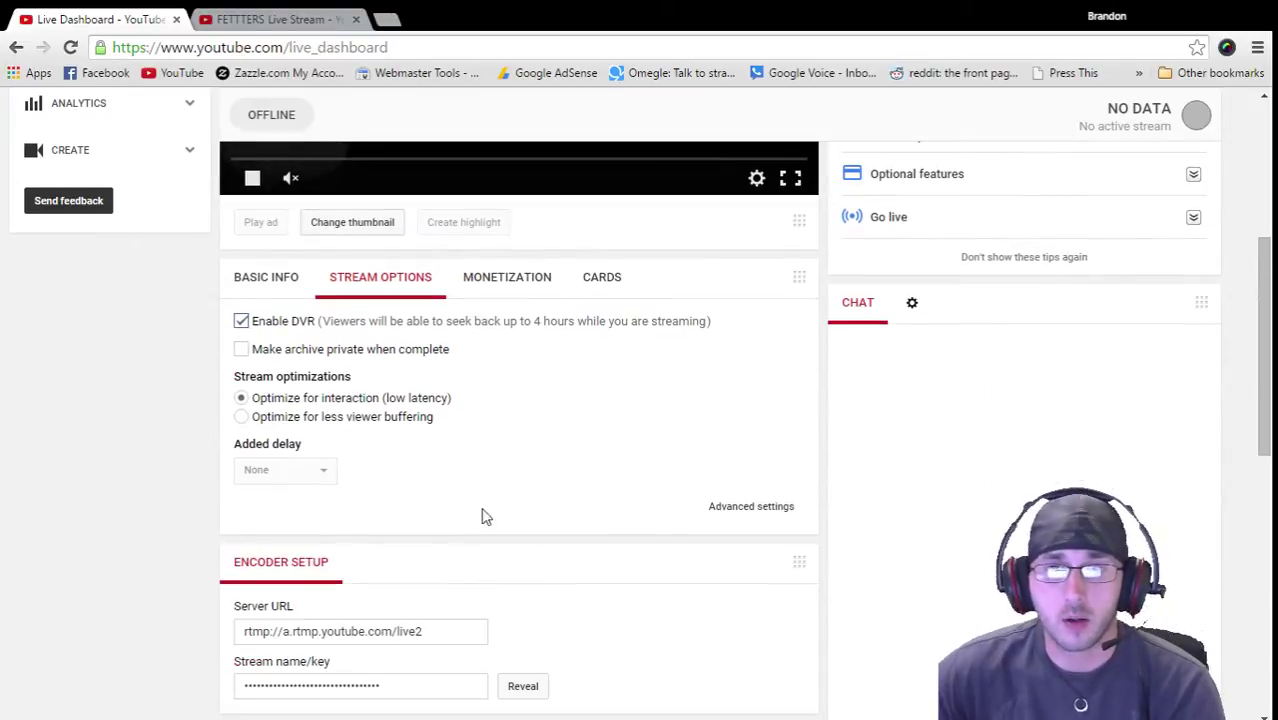
# Preview the stream's Monetization and Cards settings tabs.
pyautogui.click(511, 289)
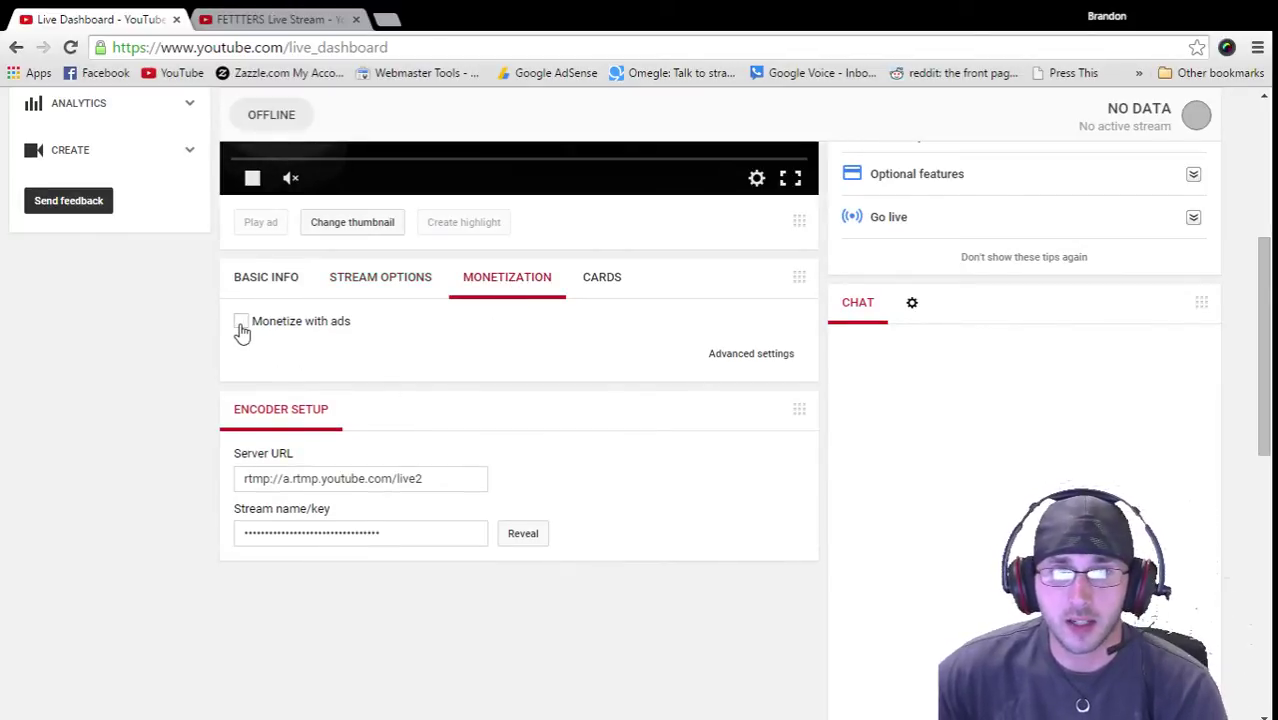
pyautogui.click(604, 288)
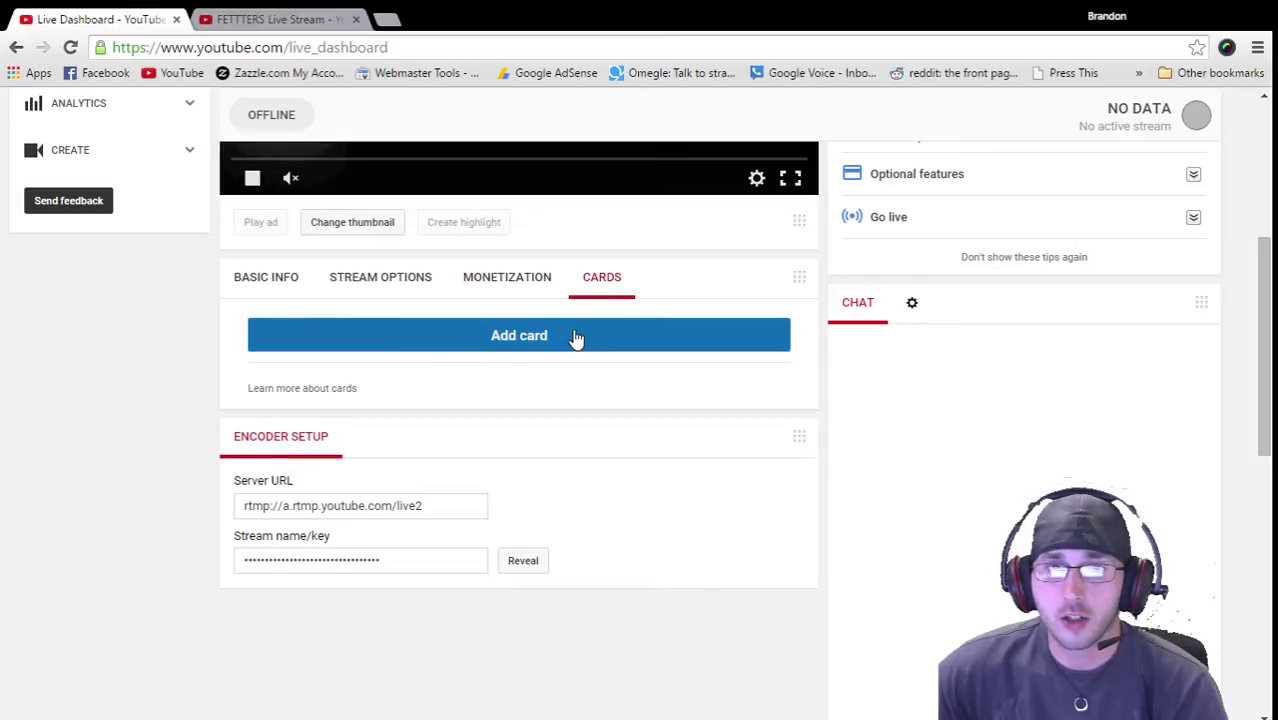
pyautogui.scroll(2, 575, 338)
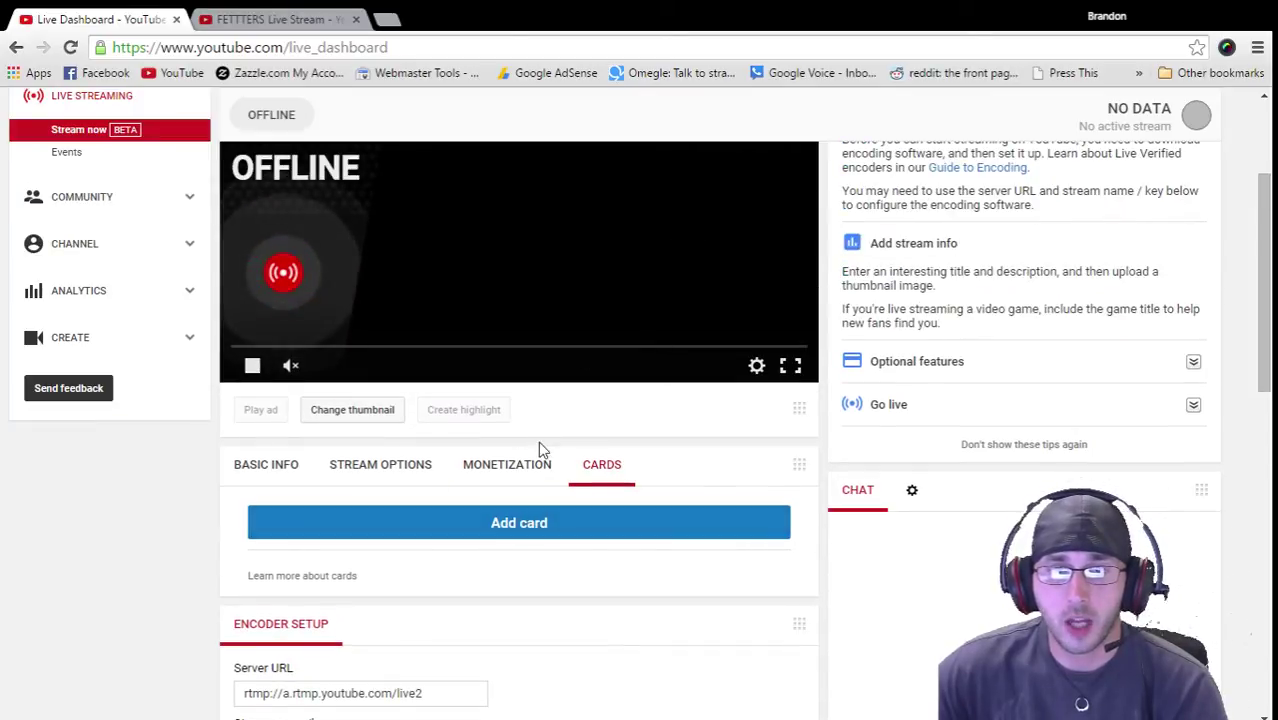
pyautogui.click(512, 467)
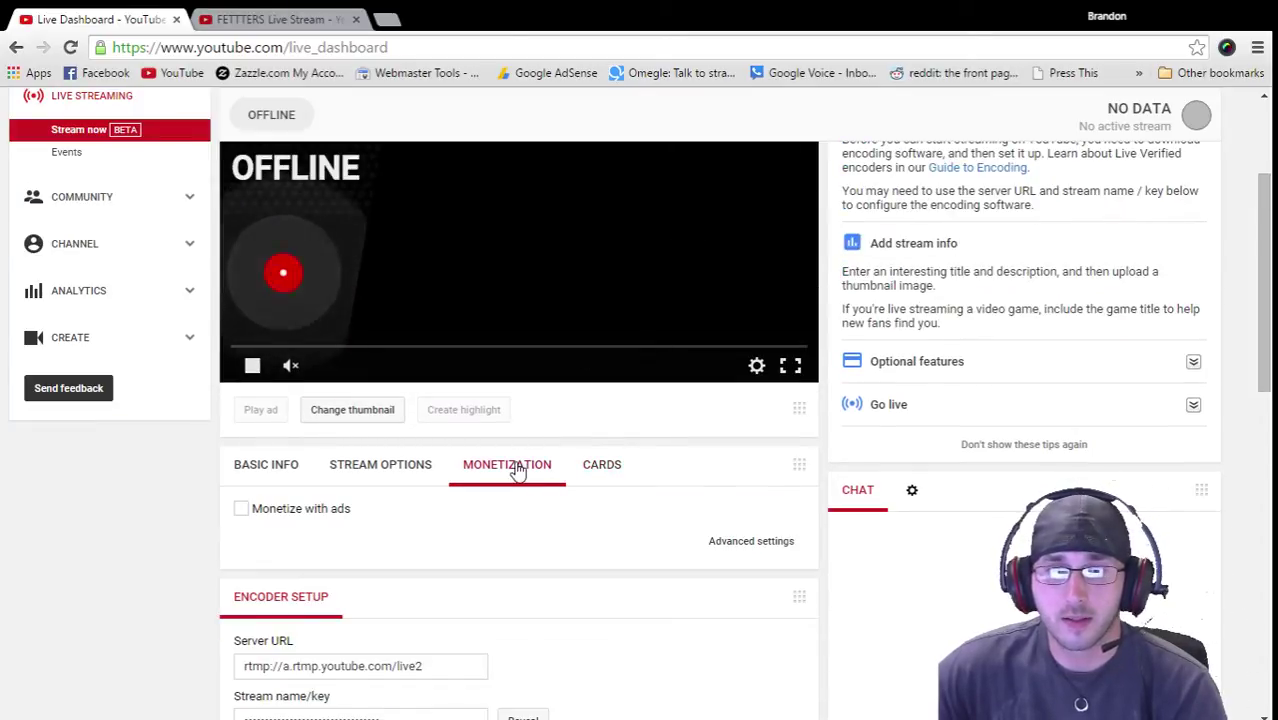
# Cycle through Stream options, Monetization and Cards, ending on Basic Info at the top of the page.
pyautogui.click(416, 481)
pyautogui.click(300, 476)
pyautogui.click(425, 472)
pyautogui.click(510, 466)
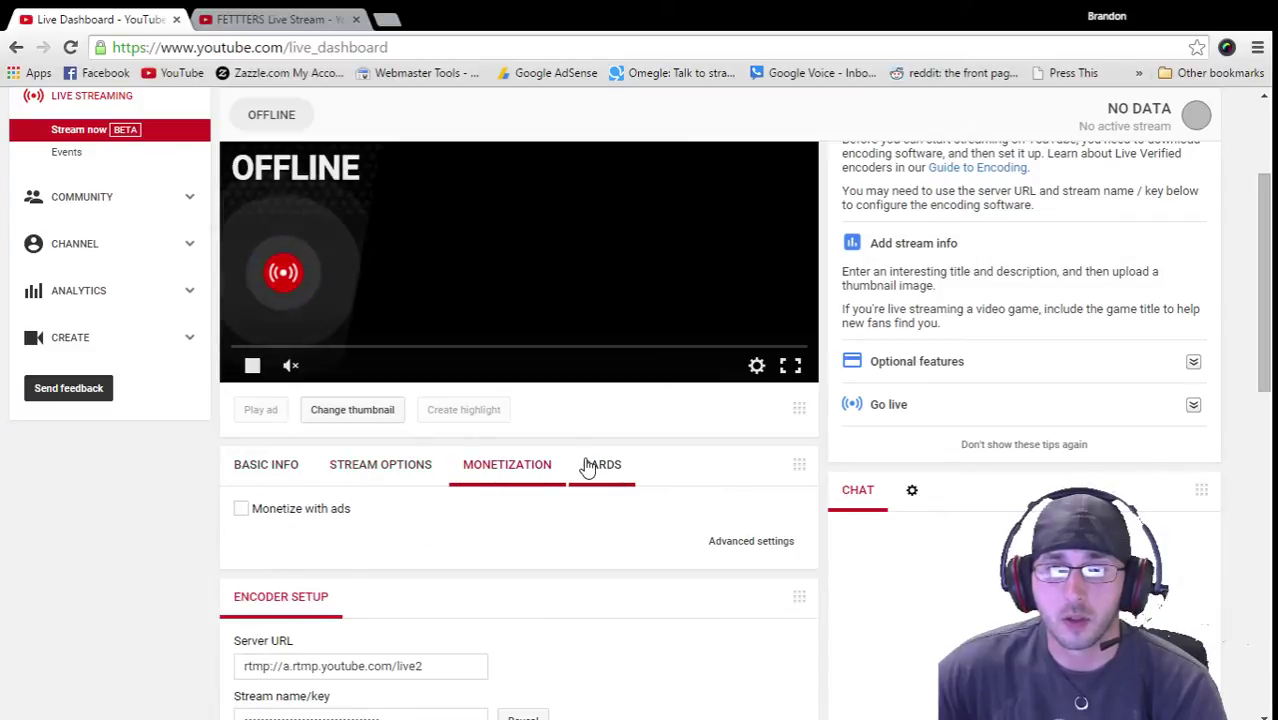
pyautogui.click(588, 468)
pyautogui.click(275, 485)
pyautogui.scroll(-3, 240, 500)
pyautogui.scroll(4, 230, 512)
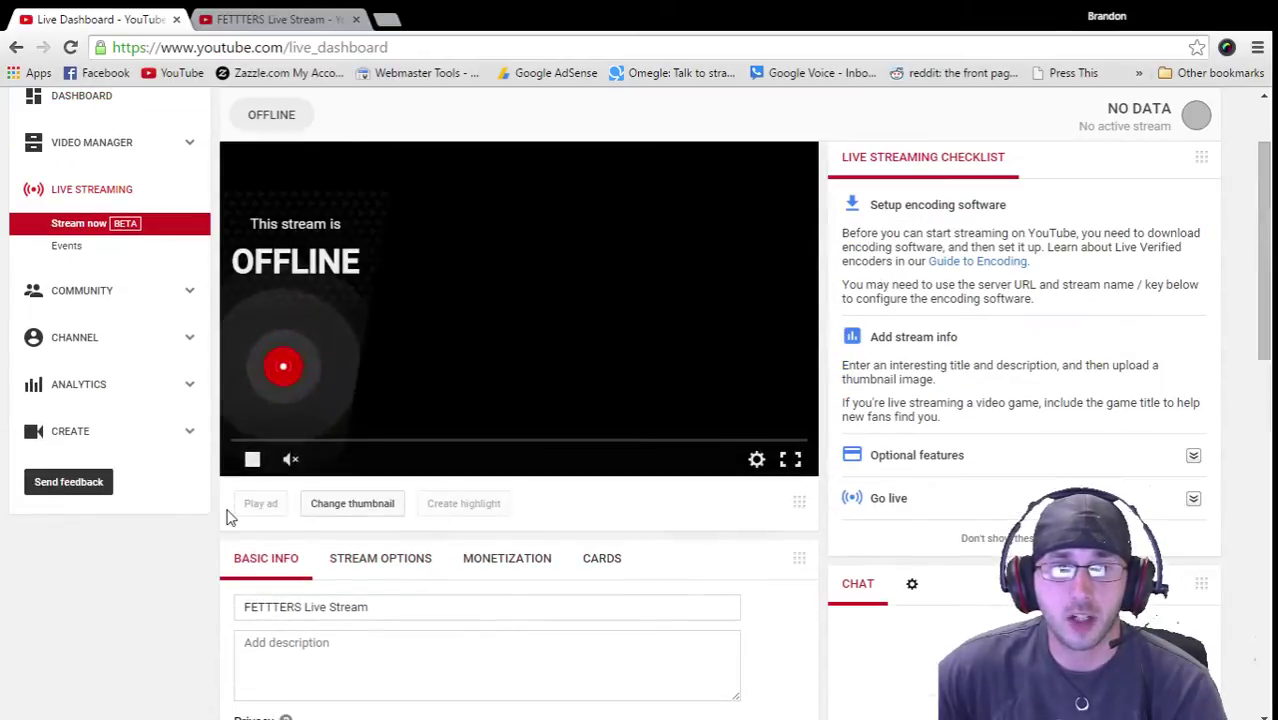
pyautogui.scroll(2, 228, 514)
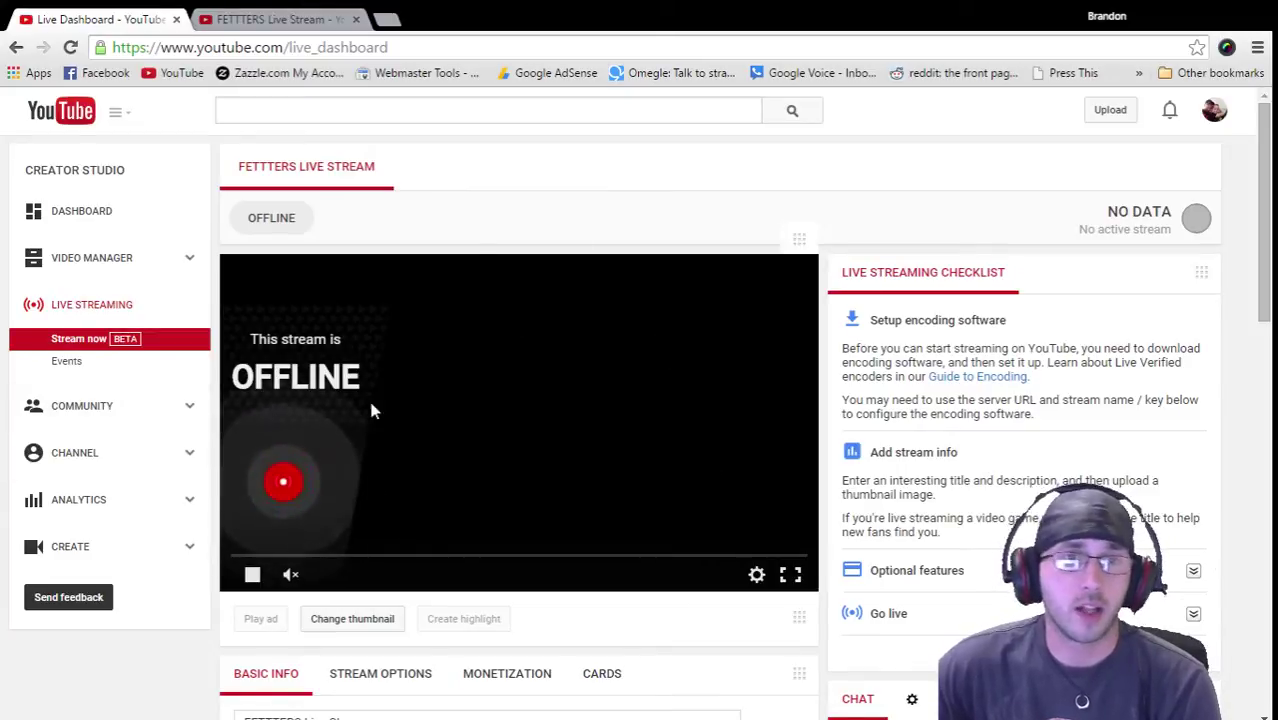
pyautogui.scroll(-1, 602, 508)
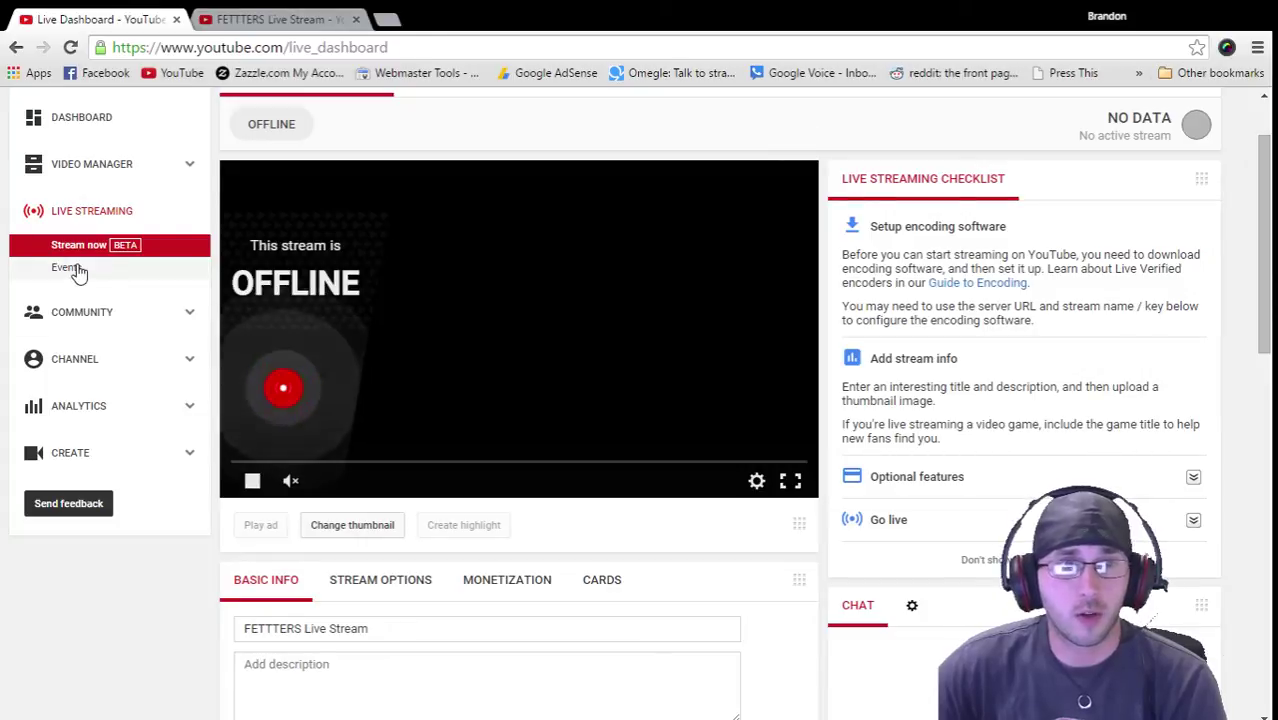
pyautogui.scroll(-2, 294, 394)
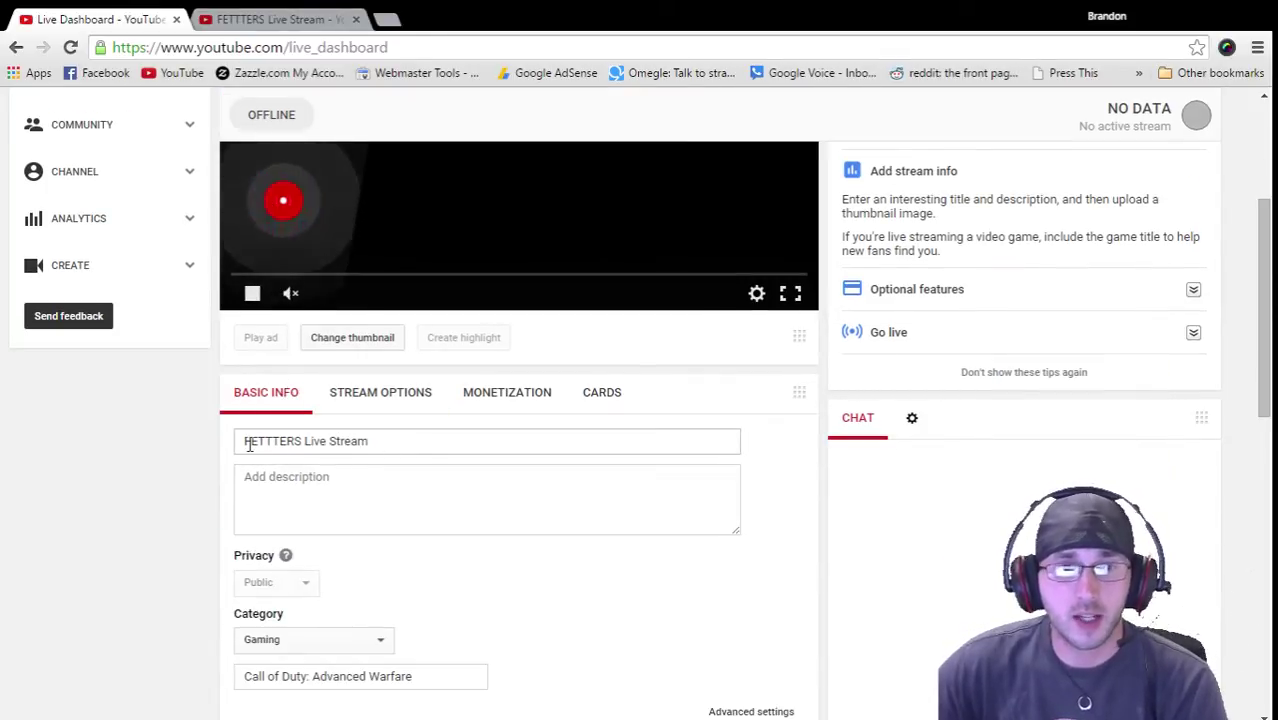
pyautogui.scroll(-2, 479, 432)
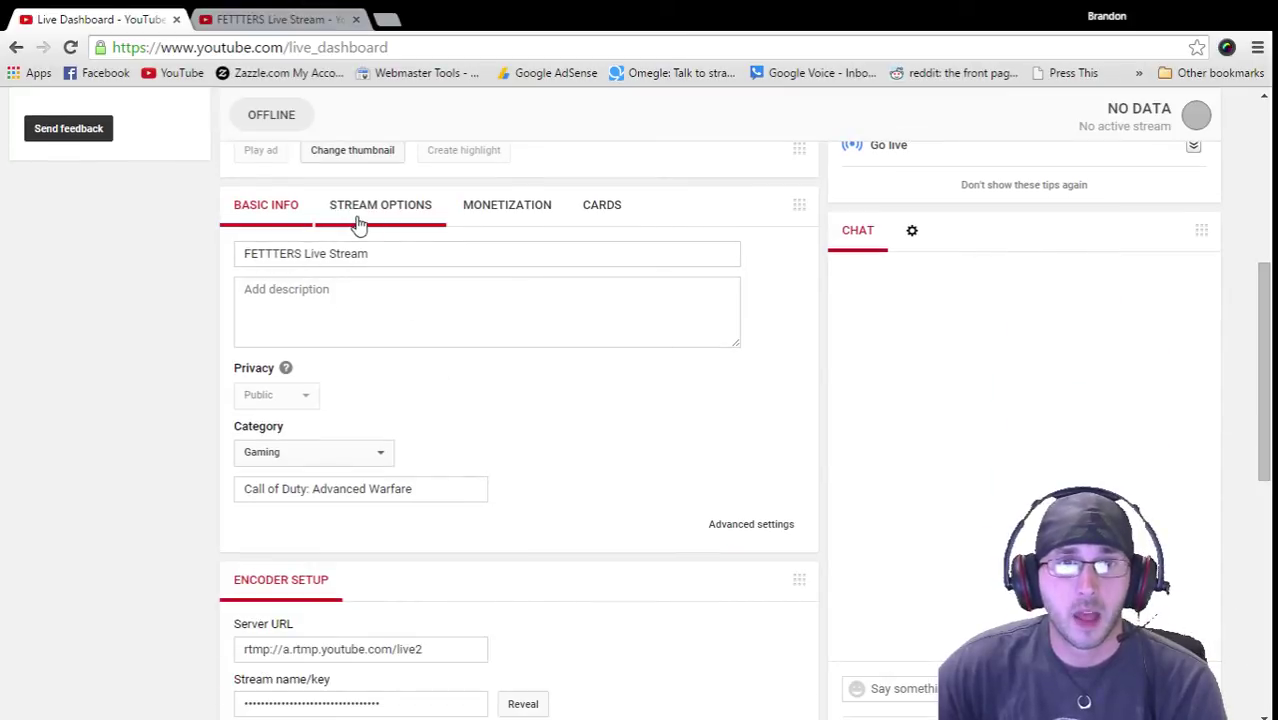
pyautogui.click(358, 220)
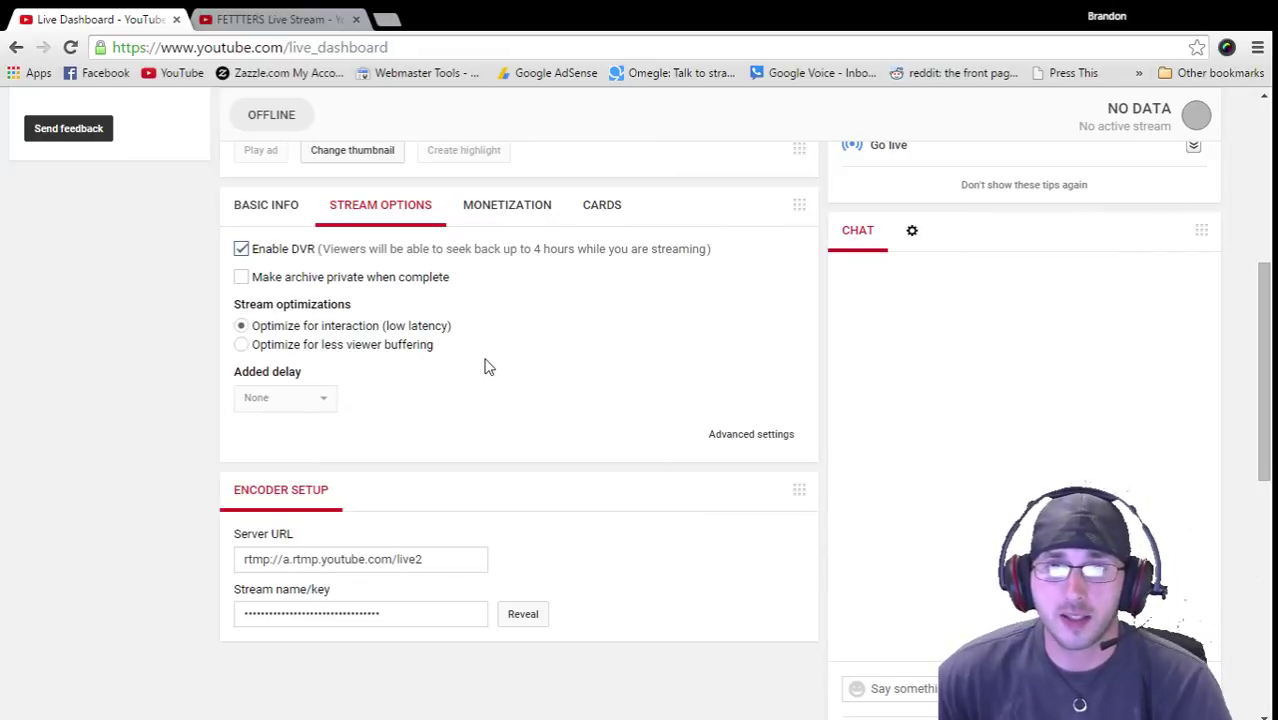
pyautogui.scroll(-1, 483, 376)
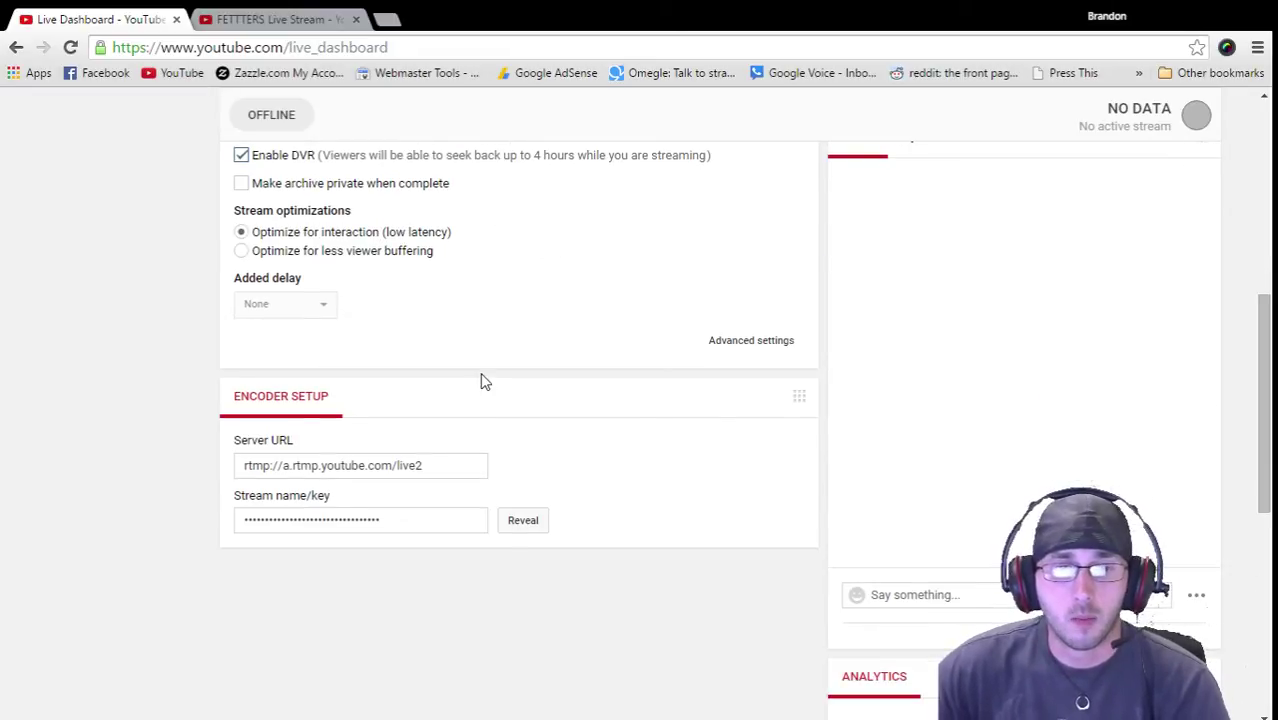
pyautogui.scroll(3, 483, 379)
pyautogui.click(265, 393)
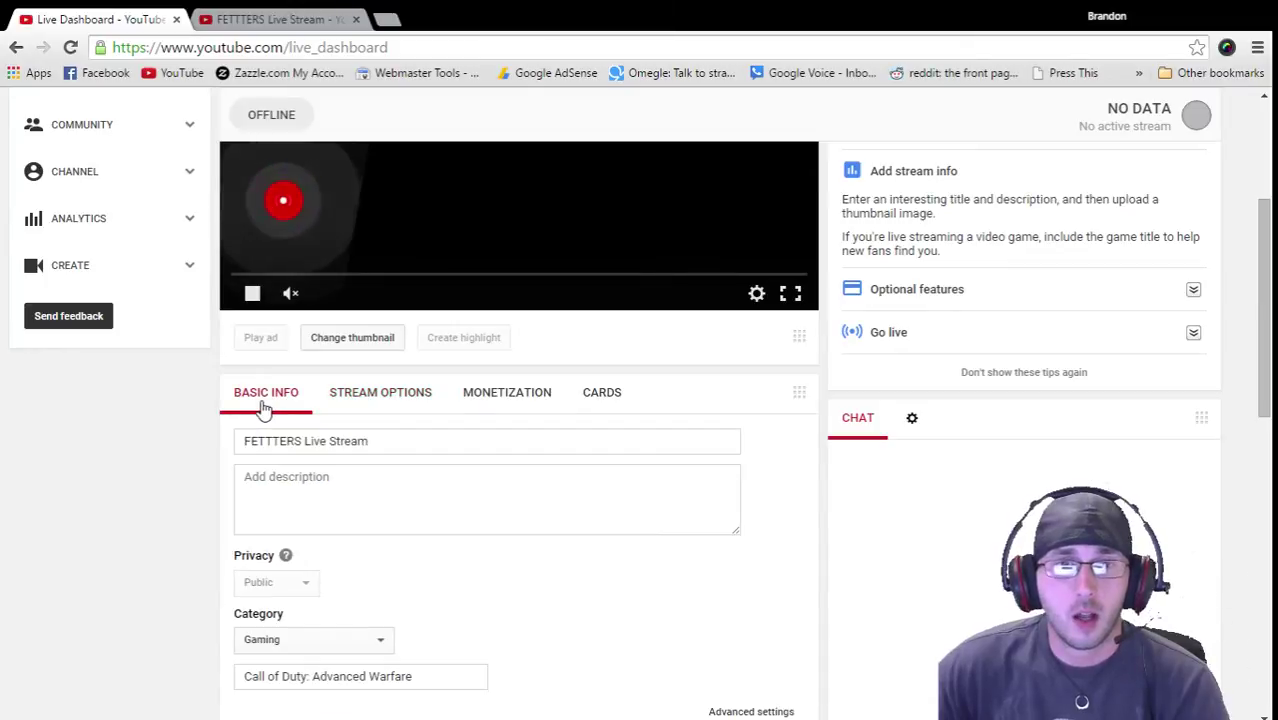
pyautogui.scroll(3, 683, 557)
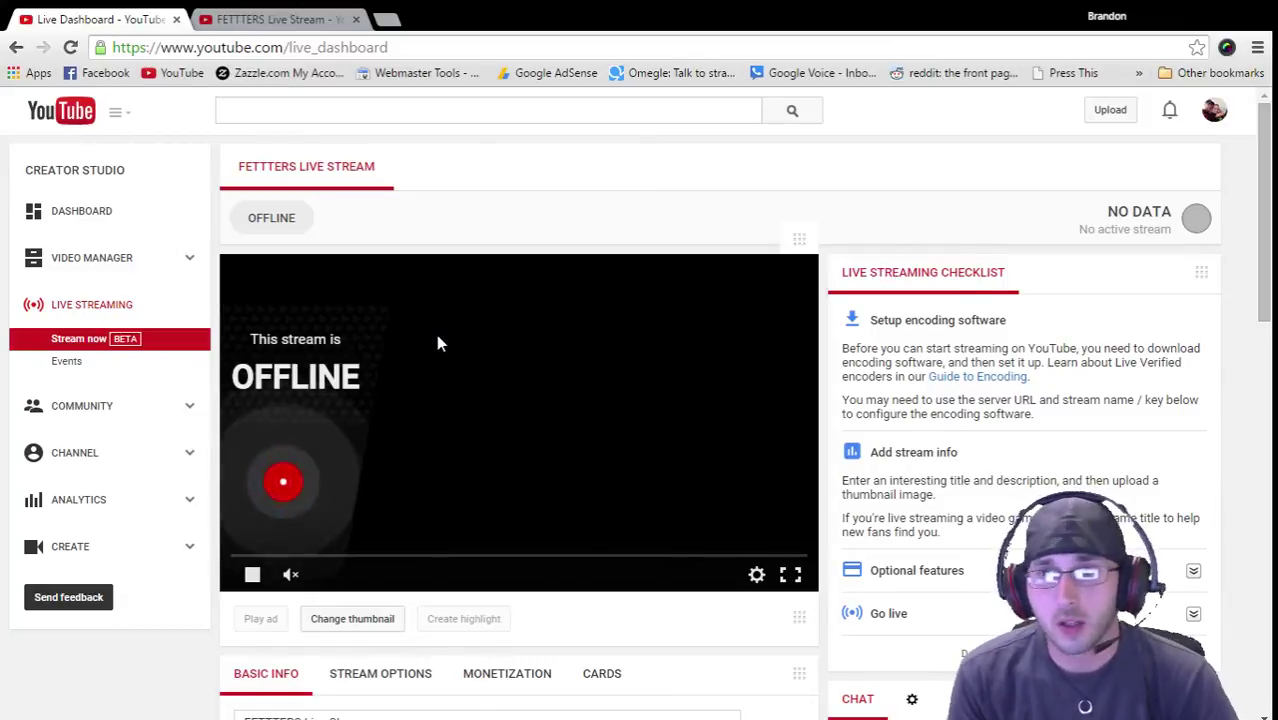
pyautogui.scroll(-3, 436, 343)
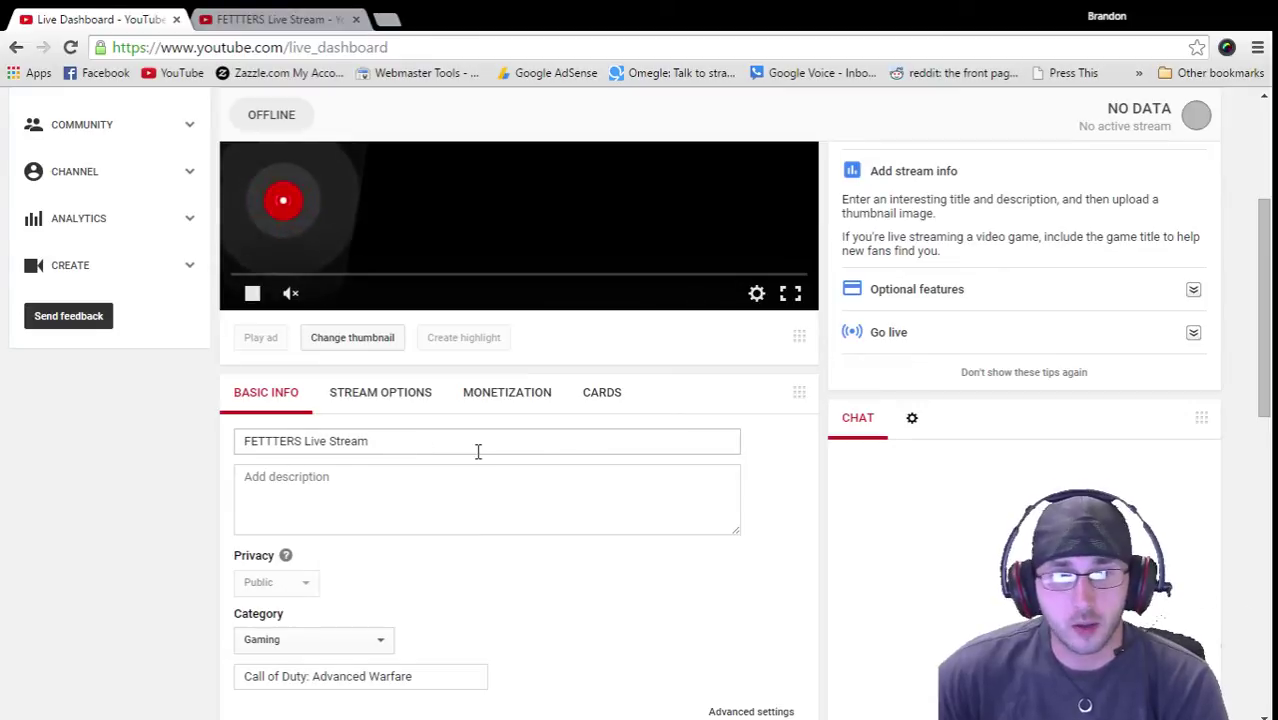
pyautogui.scroll(-2, 460, 480)
pyautogui.scroll(-2, 491, 525)
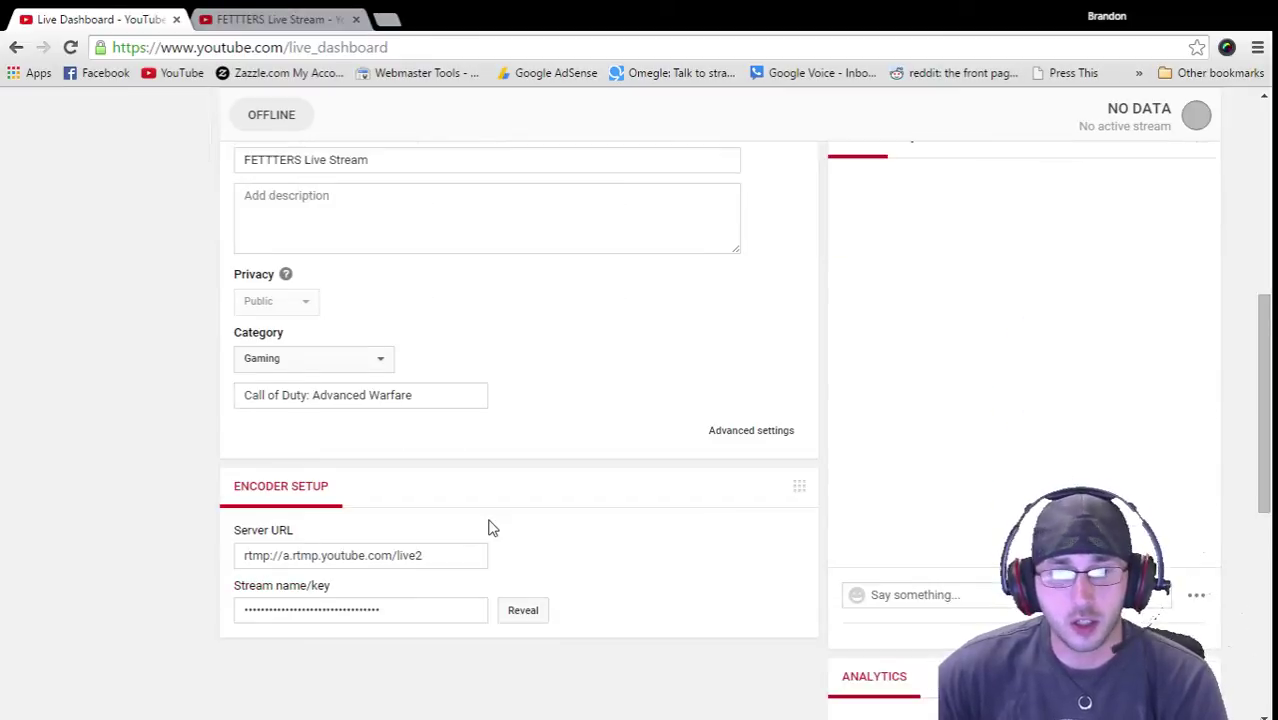
pyautogui.scroll(5, 625, 528)
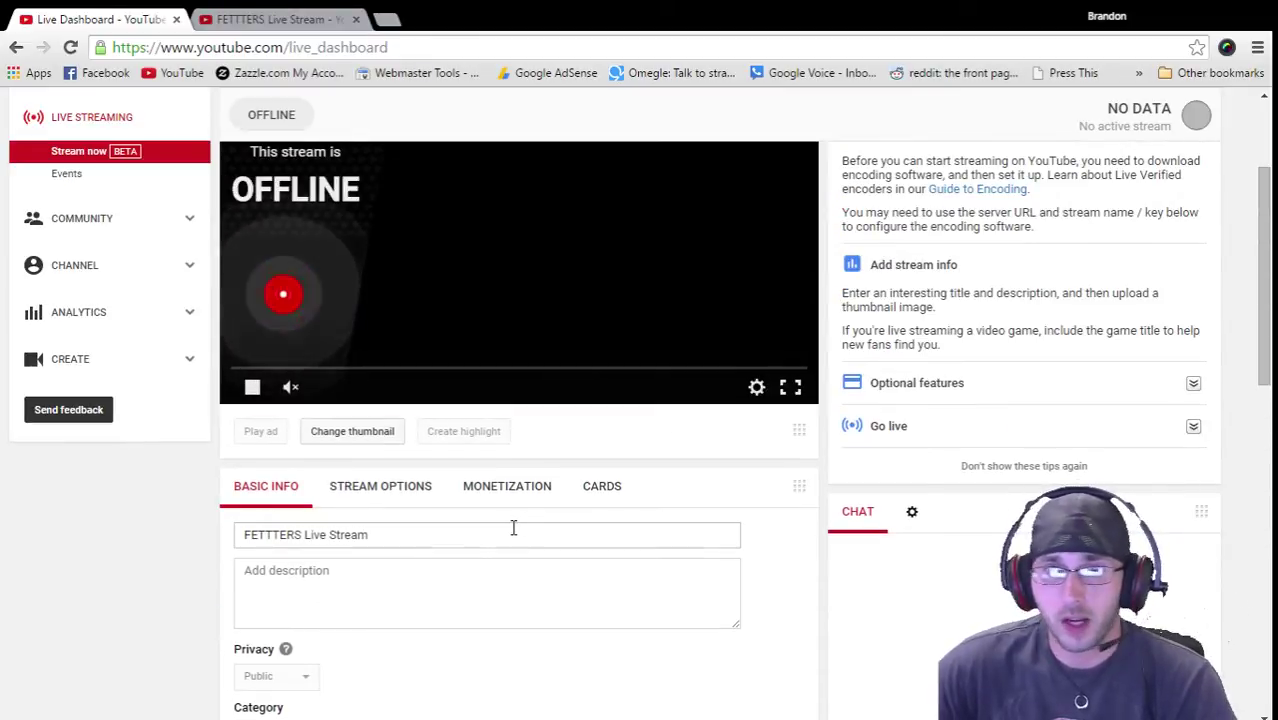
pyautogui.scroll(1, 540, 508)
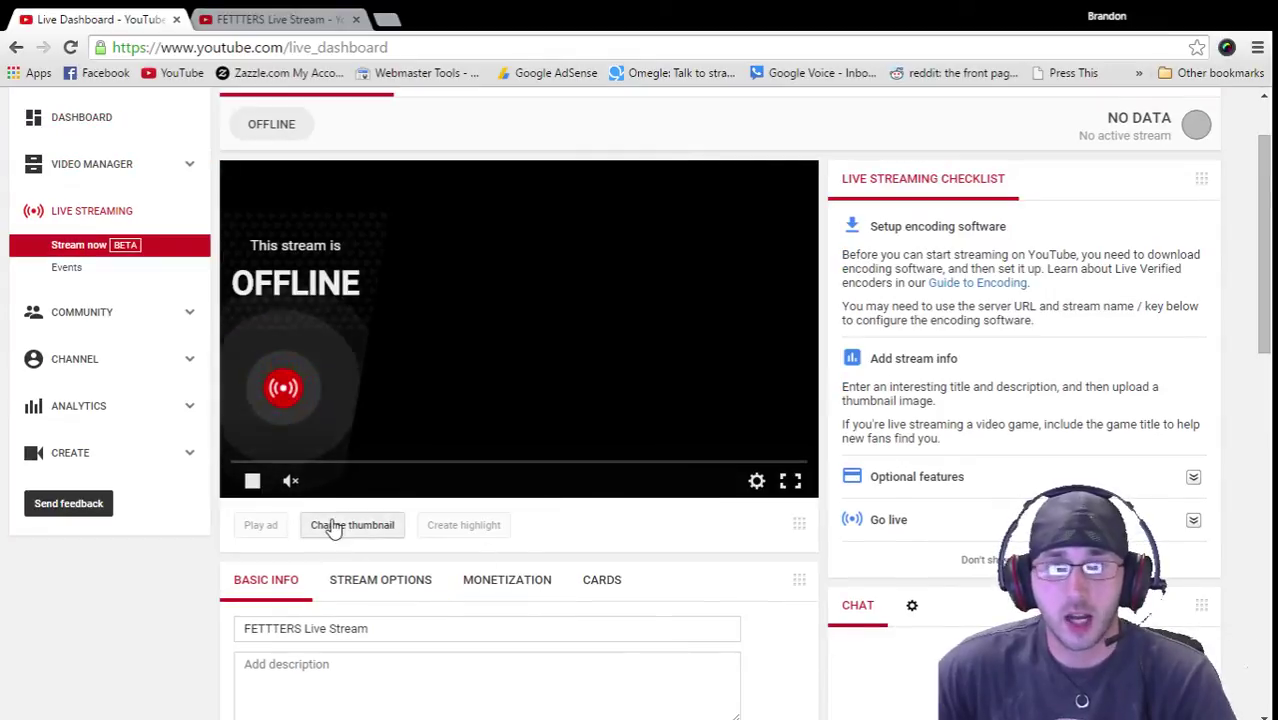
pyautogui.click(436, 590)
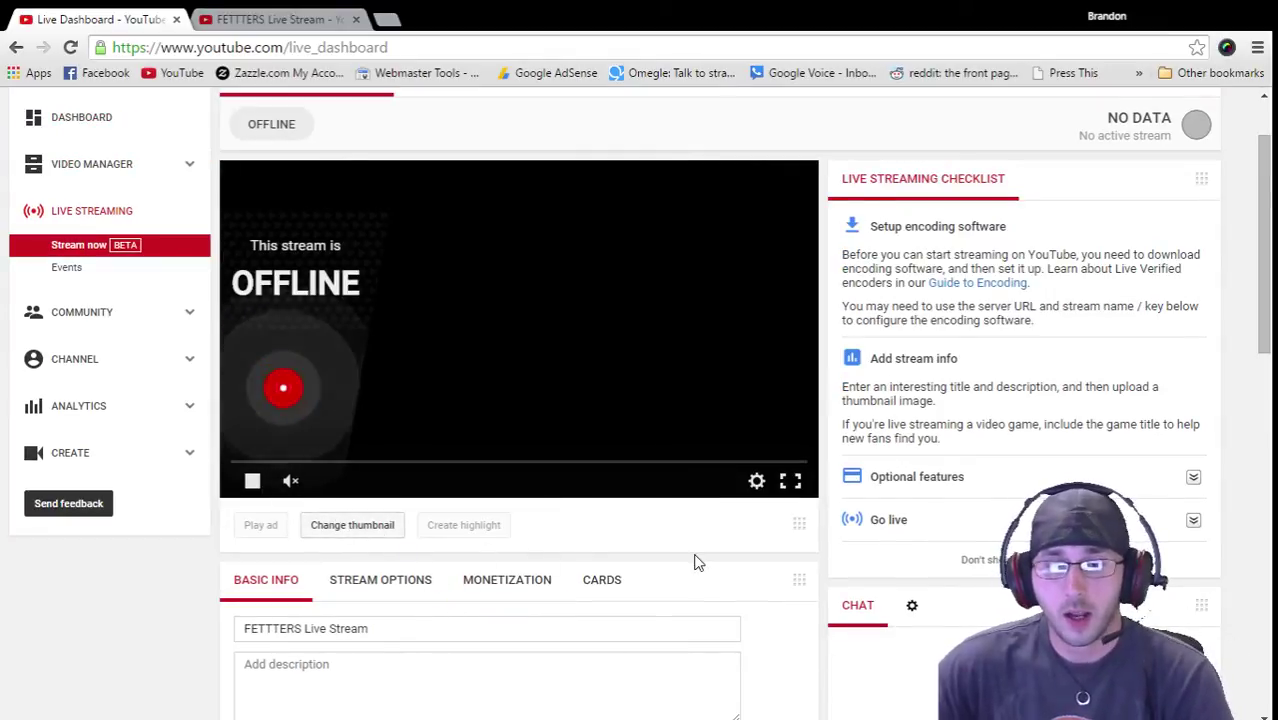
pyautogui.scroll(1, 690, 555)
pyautogui.scroll(-1, 640, 555)
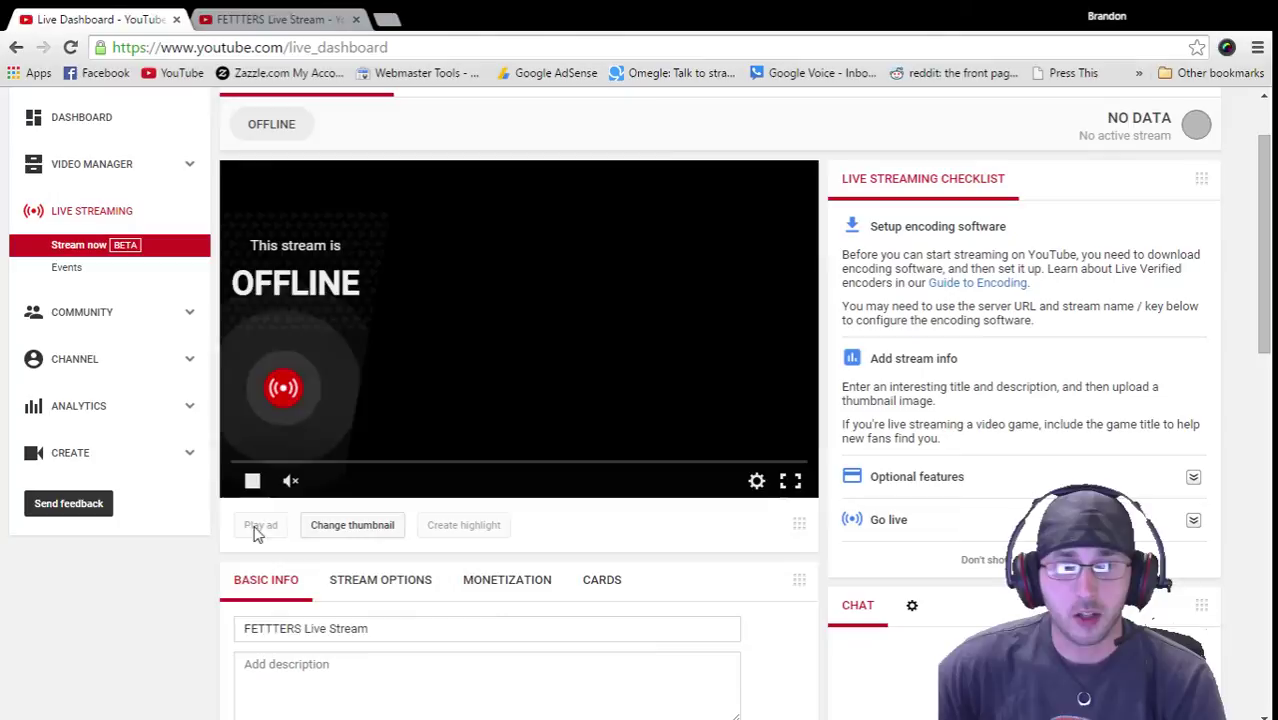
pyautogui.moveTo(278, 538)
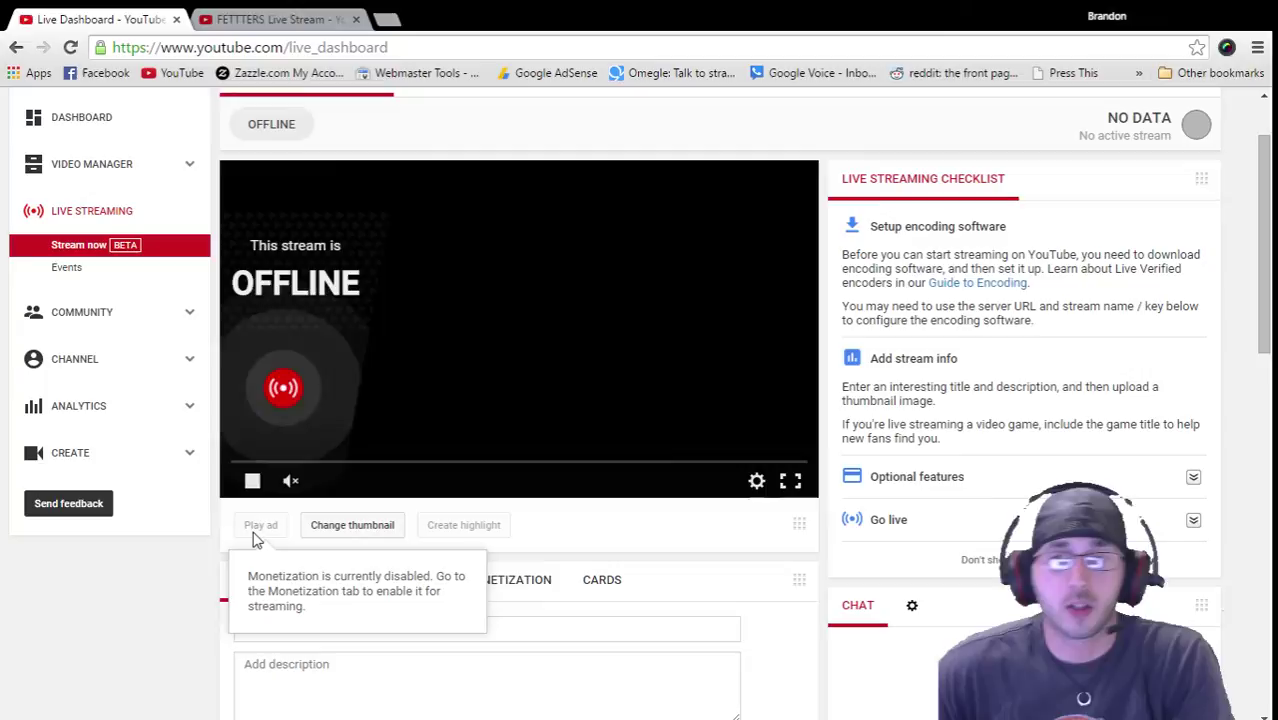
pyautogui.scroll(-2, 602, 573)
pyautogui.scroll(3, 605, 580)
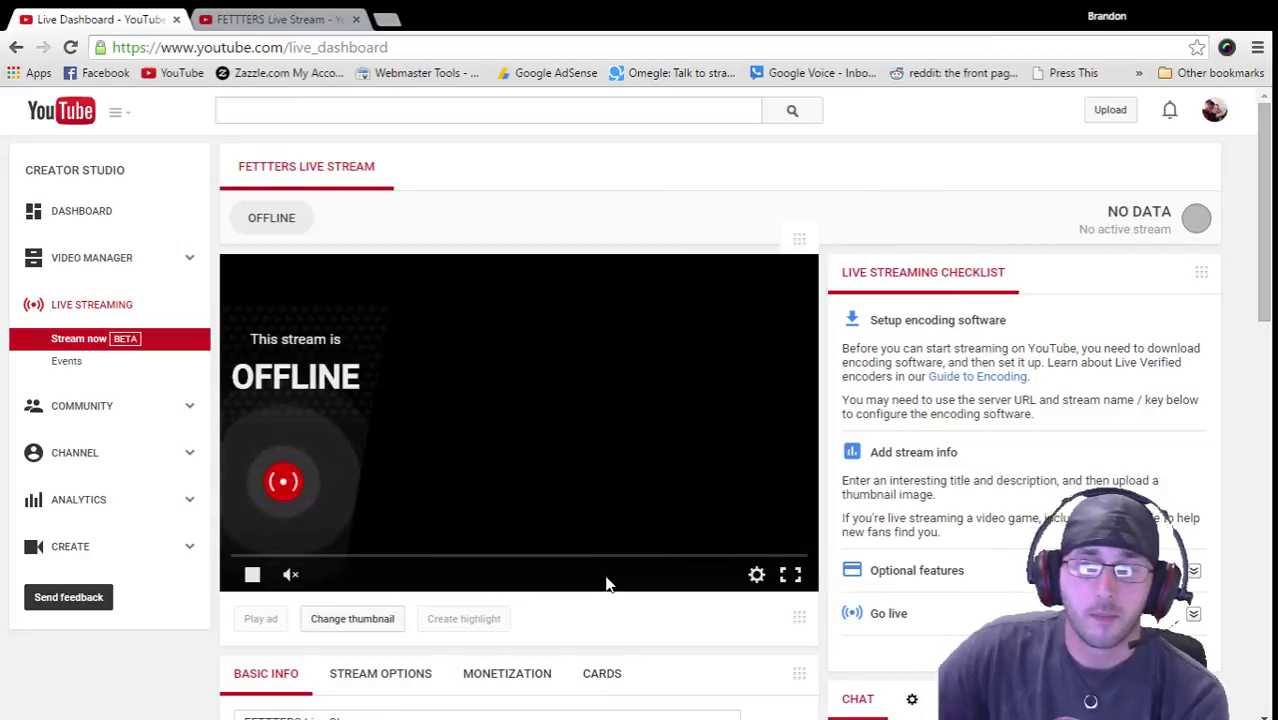
pyautogui.scroll(-2, 699, 620)
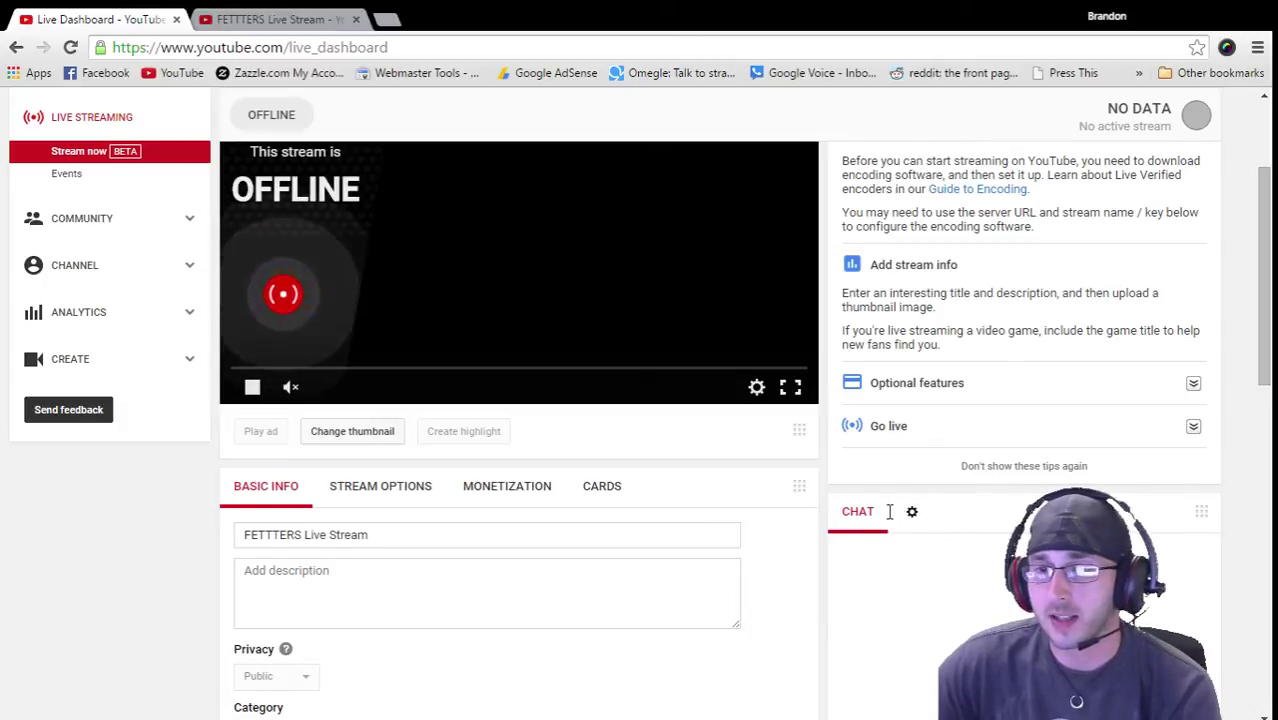
pyautogui.scroll(-1, 900, 495)
pyautogui.scroll(-2, 900, 400)
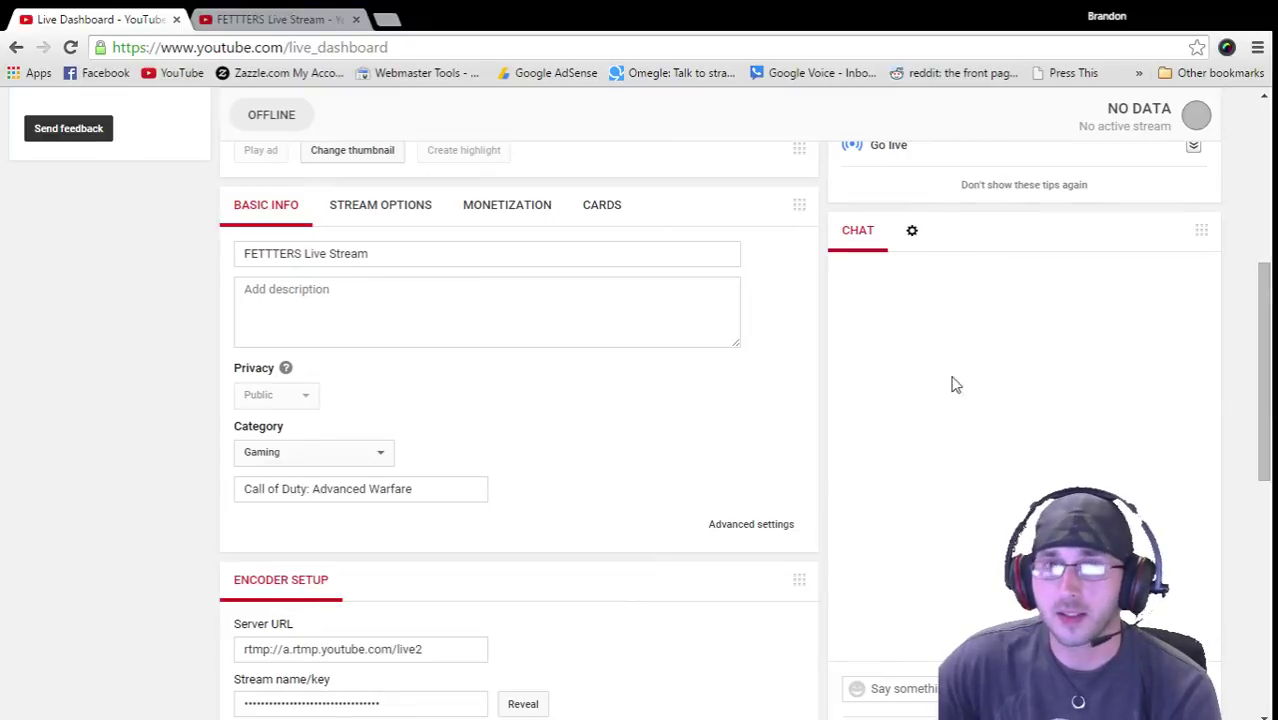
pyautogui.scroll(5, 731, 441)
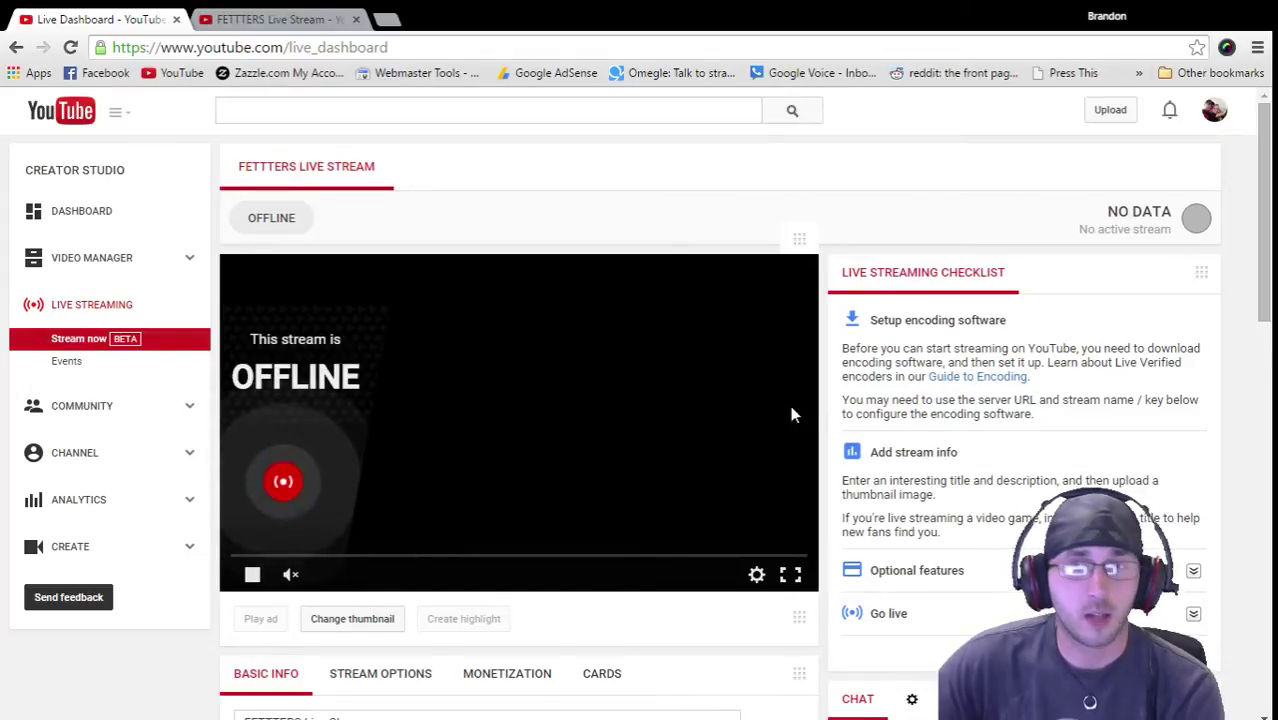
pyautogui.scroll(-1, 805, 410)
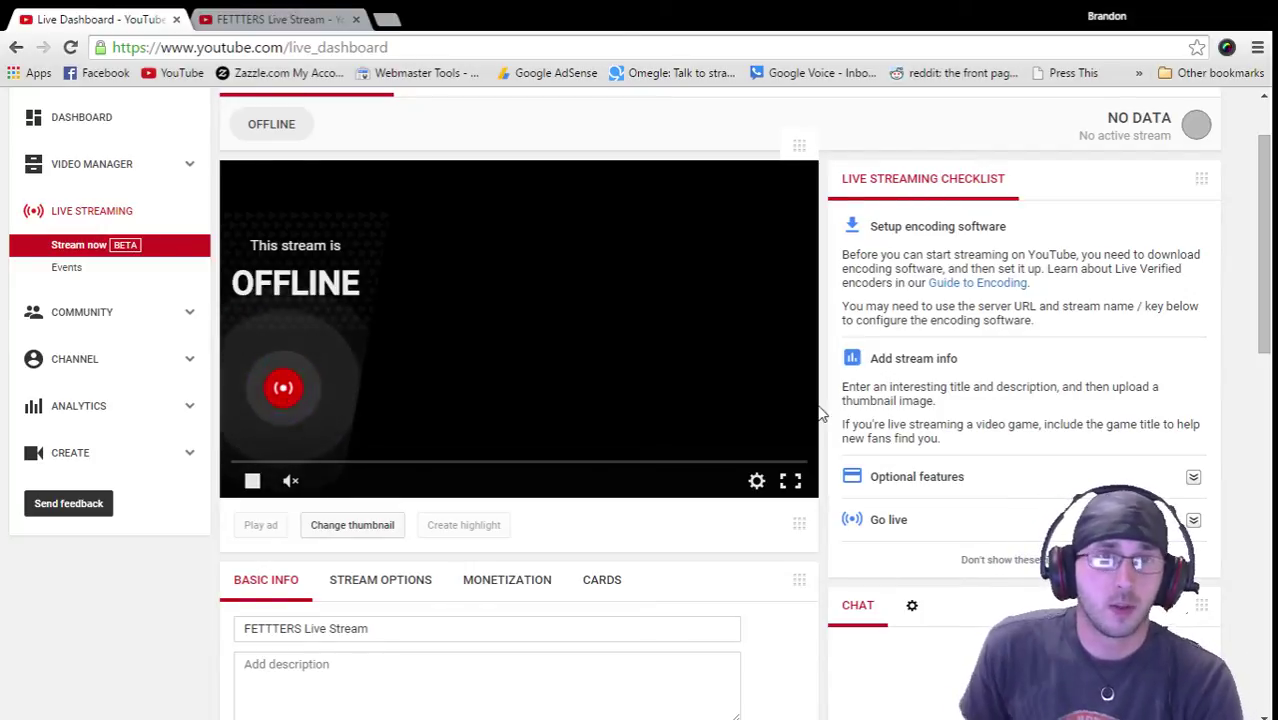
pyautogui.scroll(-1, 661, 393)
pyautogui.scroll(-5, 661, 393)
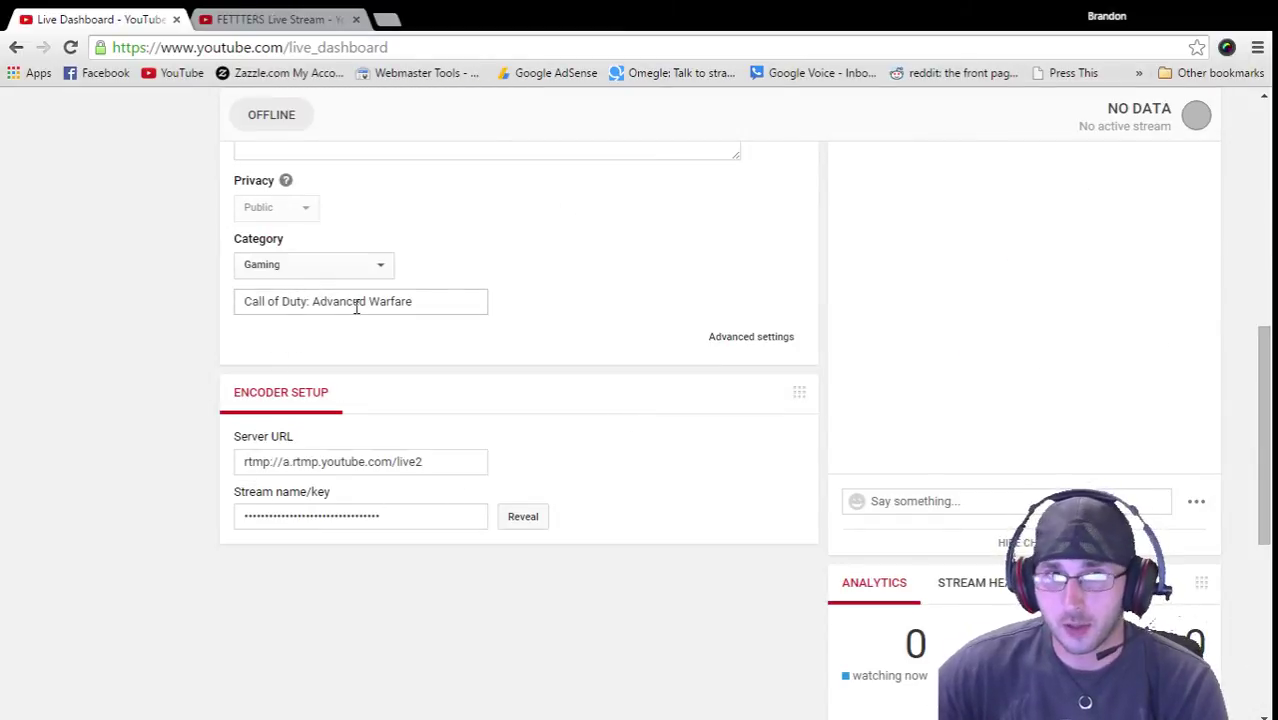
pyautogui.scroll(2, 215, 350)
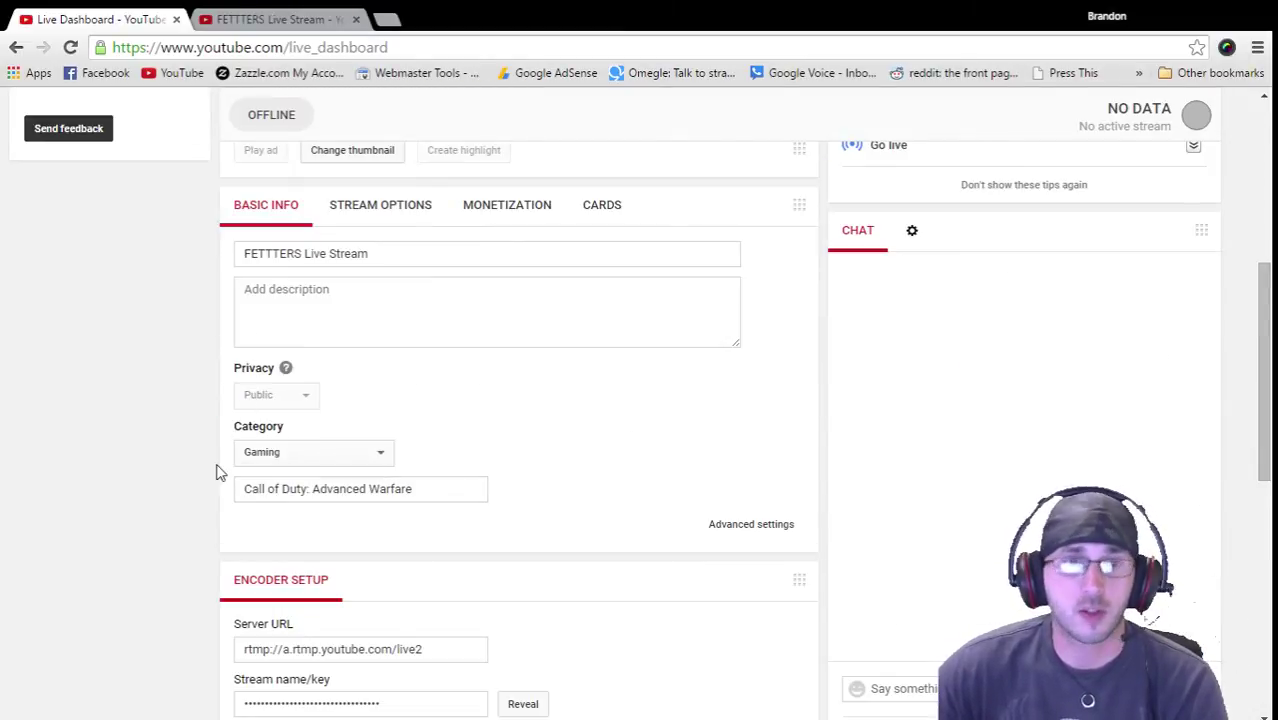
pyautogui.scroll(3, 212, 470)
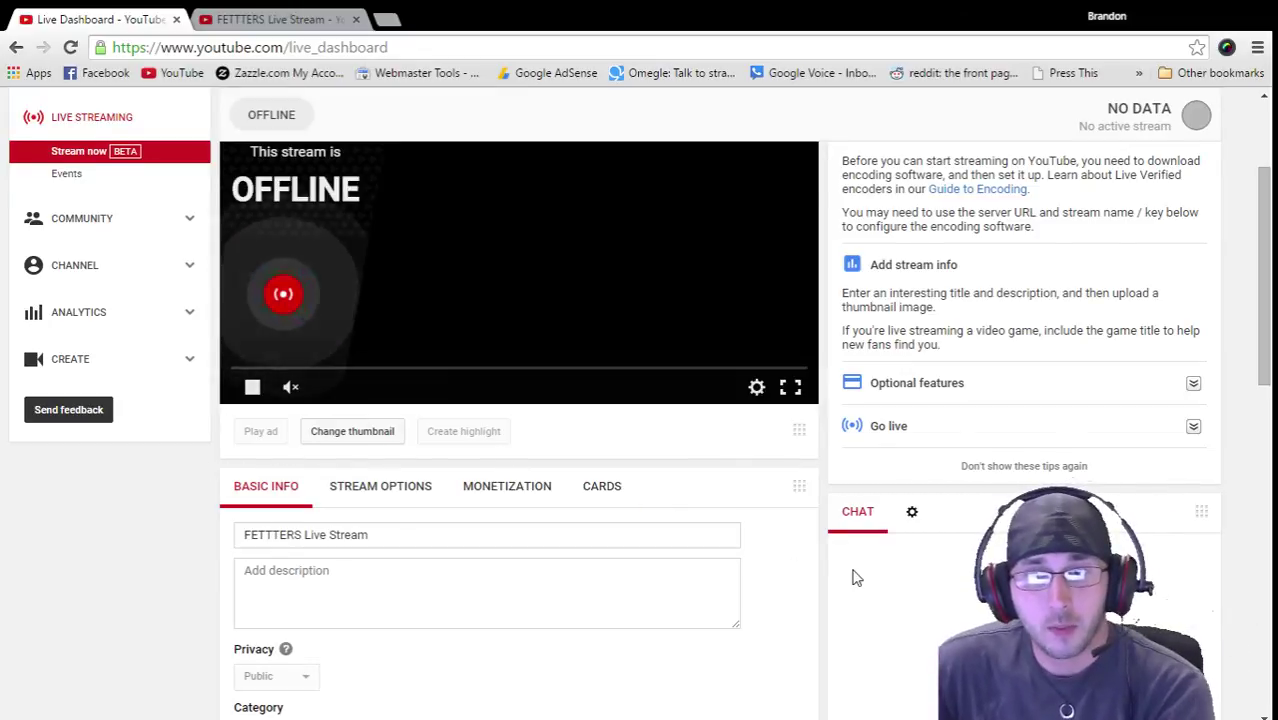
pyautogui.scroll(2, 845, 570)
pyautogui.scroll(-2, 827, 455)
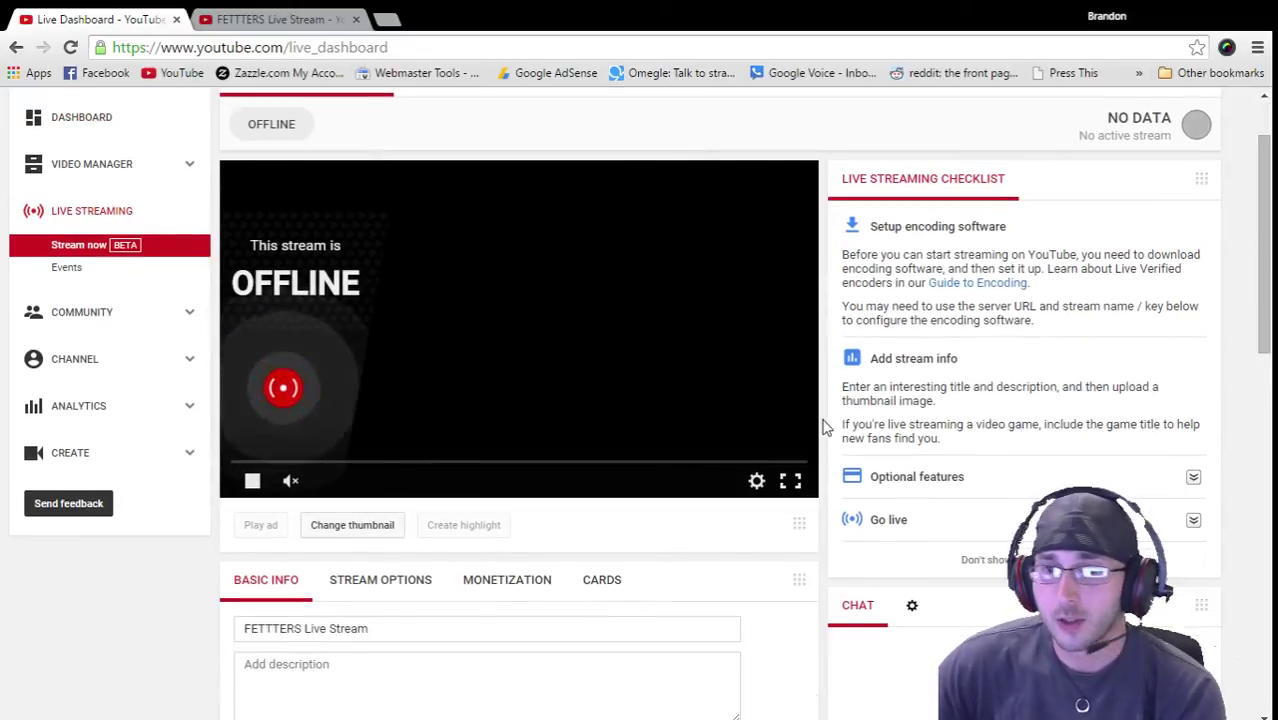
pyautogui.scroll(-3, 825, 432)
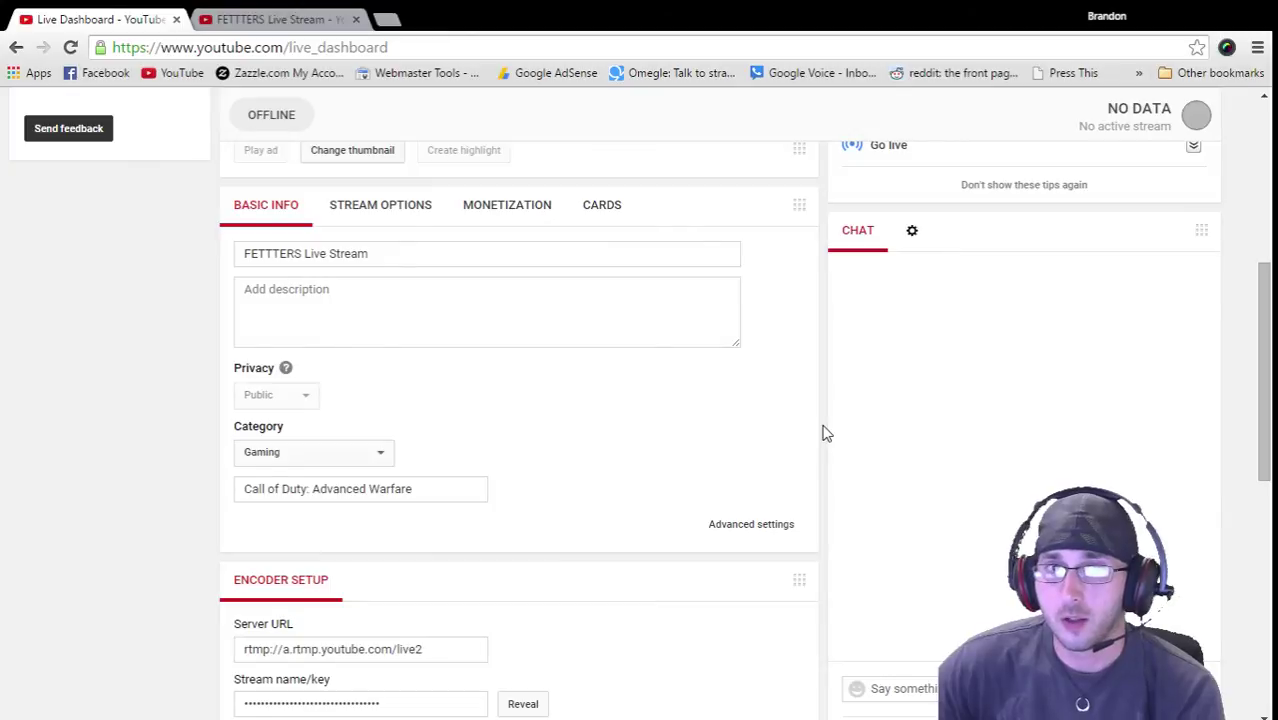
pyautogui.scroll(5, 825, 432)
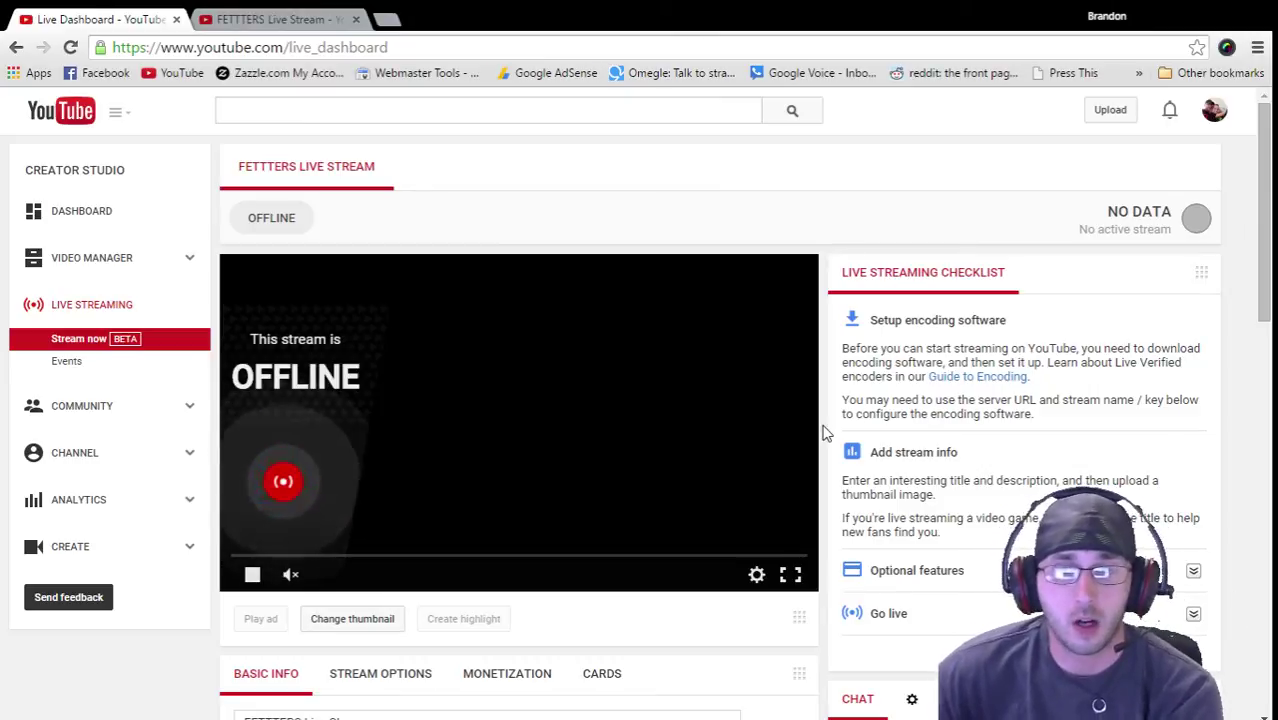
pyautogui.scroll(-1, 826, 432)
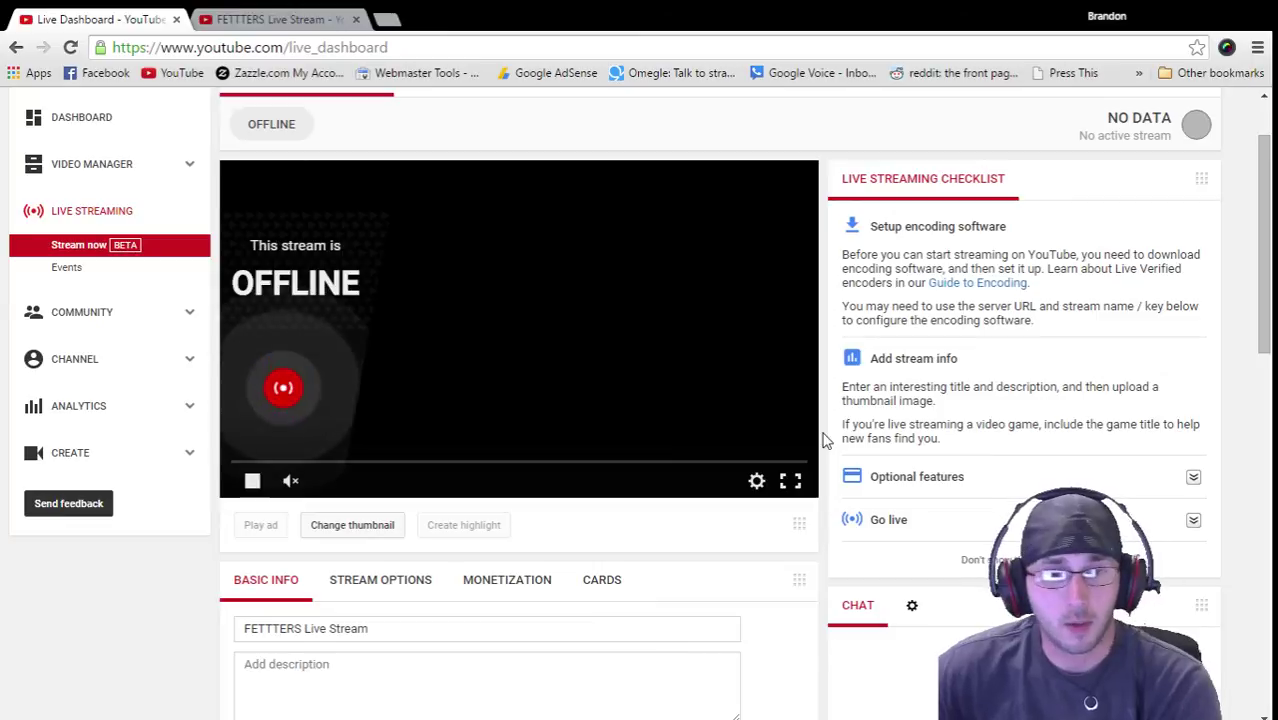
pyautogui.scroll(-5, 826, 445)
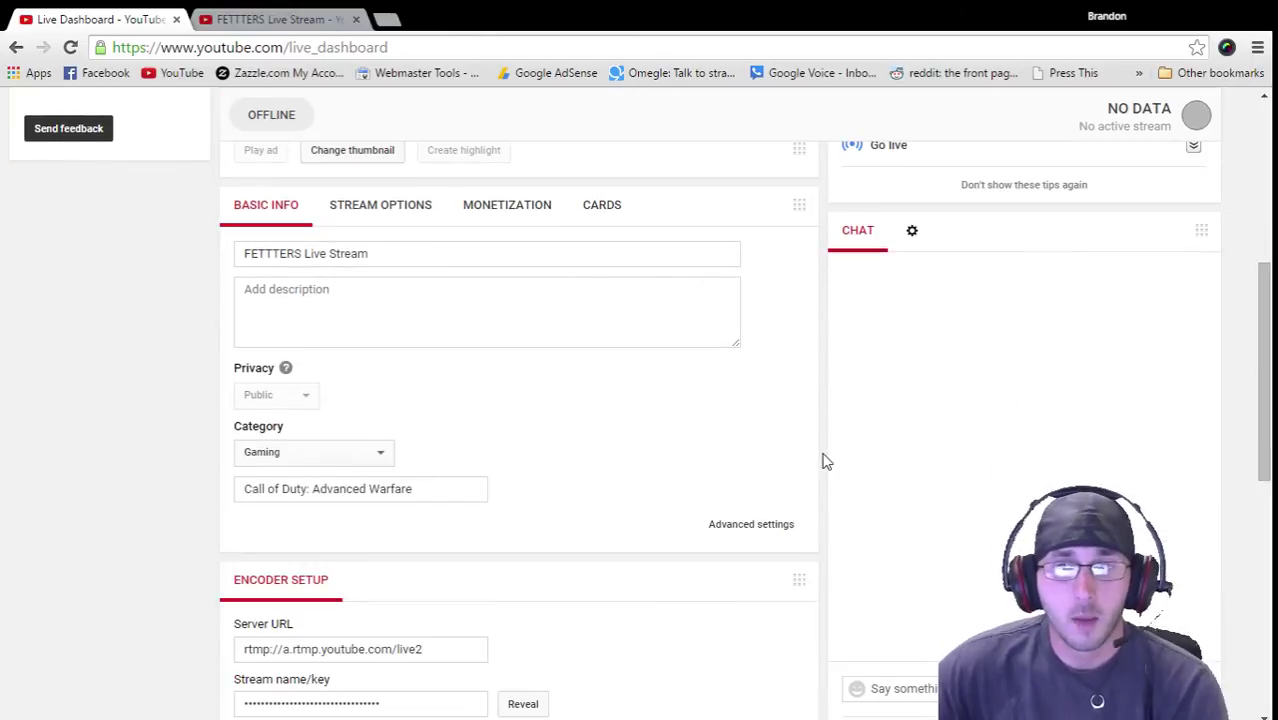
pyautogui.scroll(-3, 826, 465)
pyautogui.scroll(-2, 824, 474)
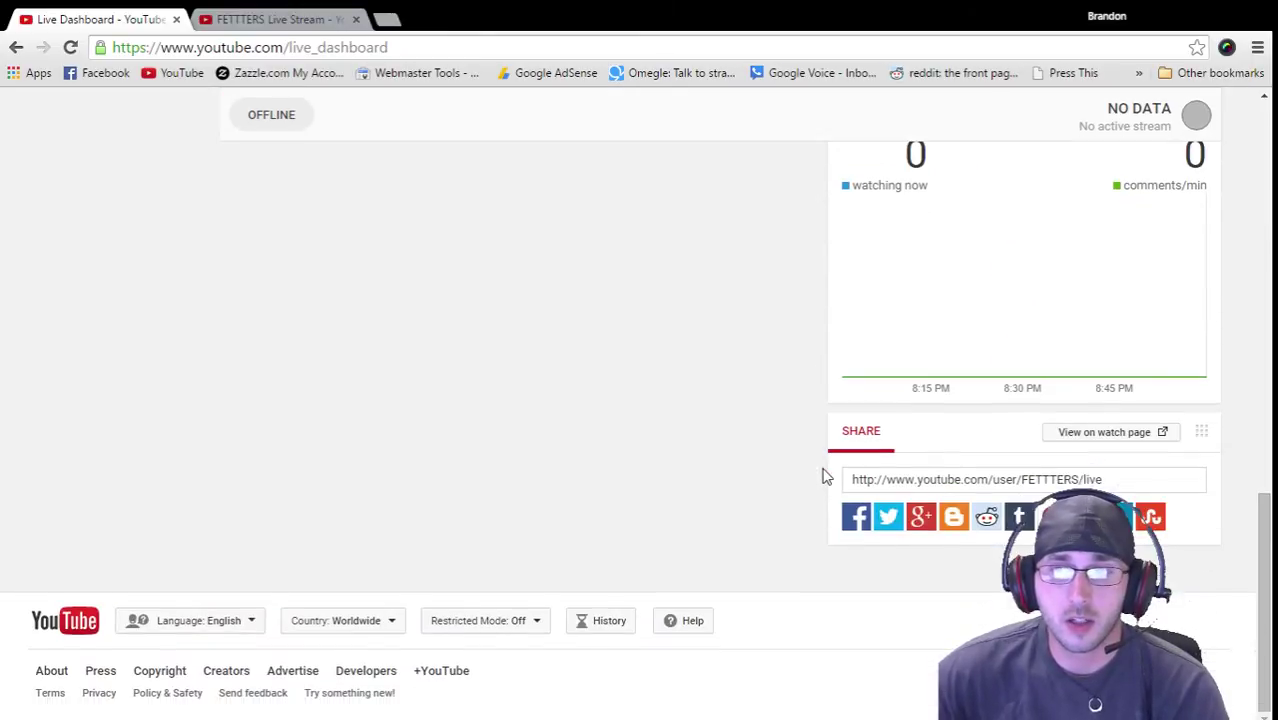
pyautogui.scroll(10, 824, 474)
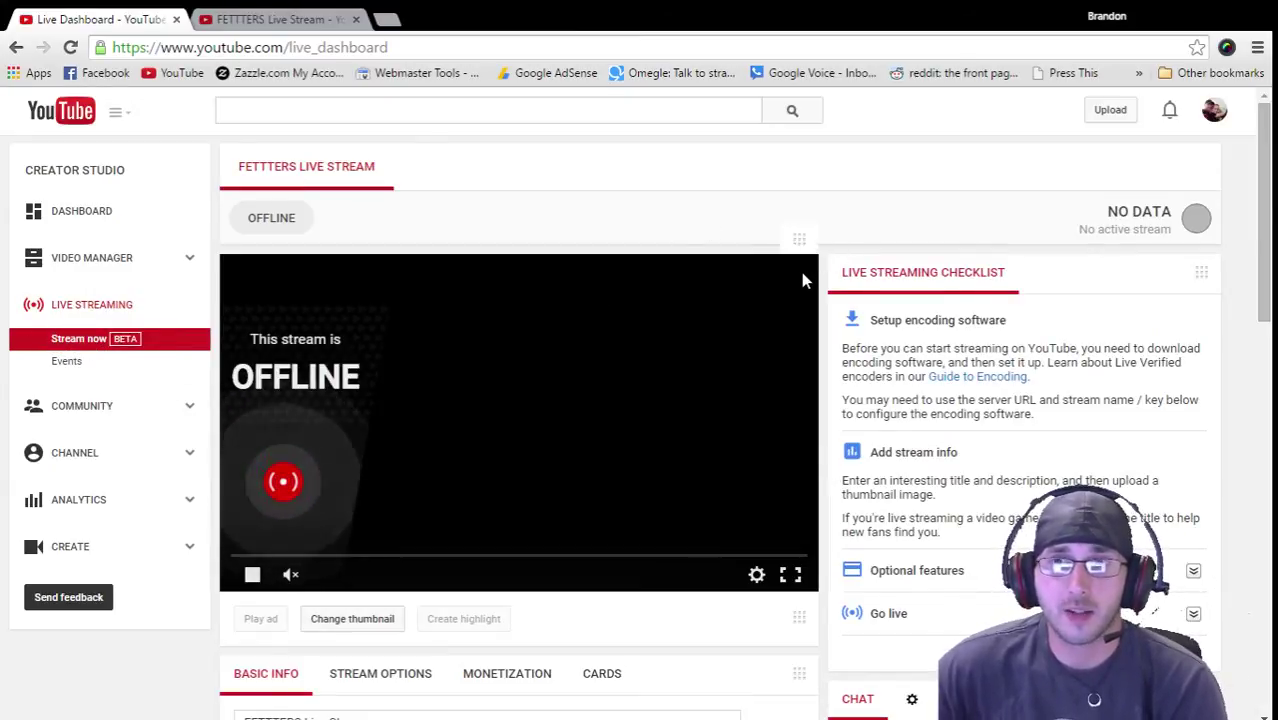
pyautogui.scroll(-1, 819, 303)
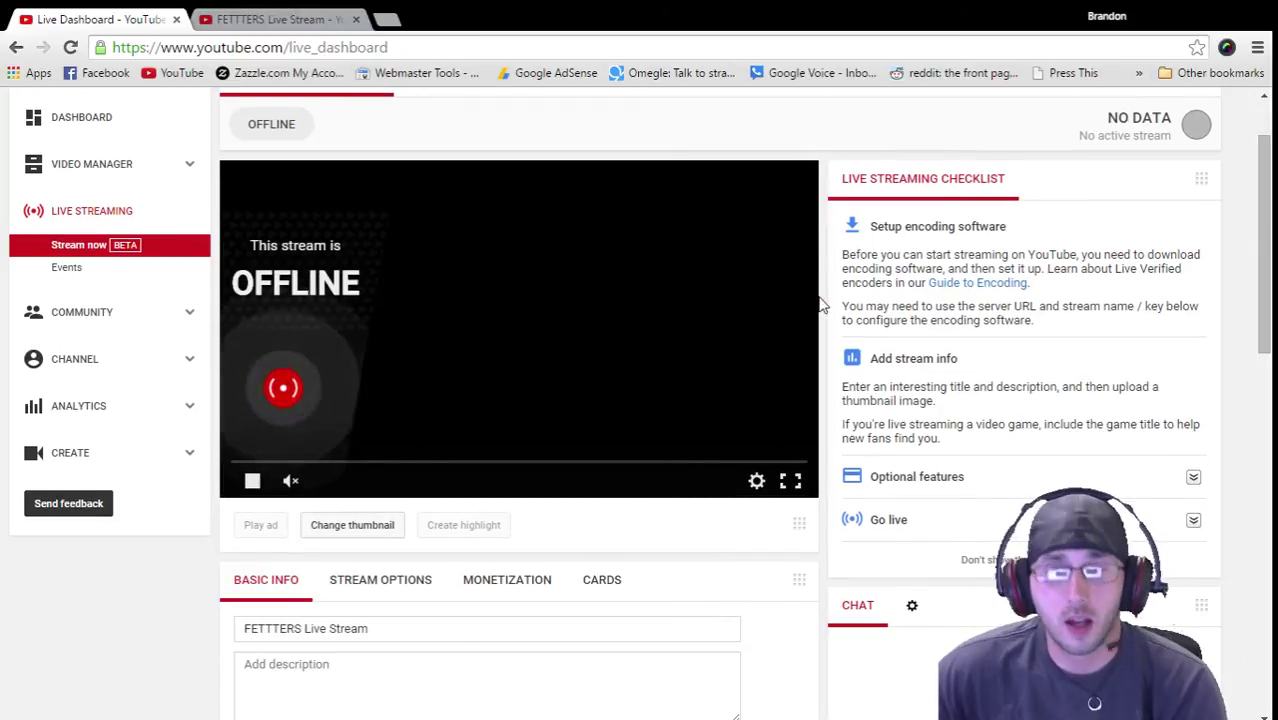
pyautogui.scroll(-1, 820, 315)
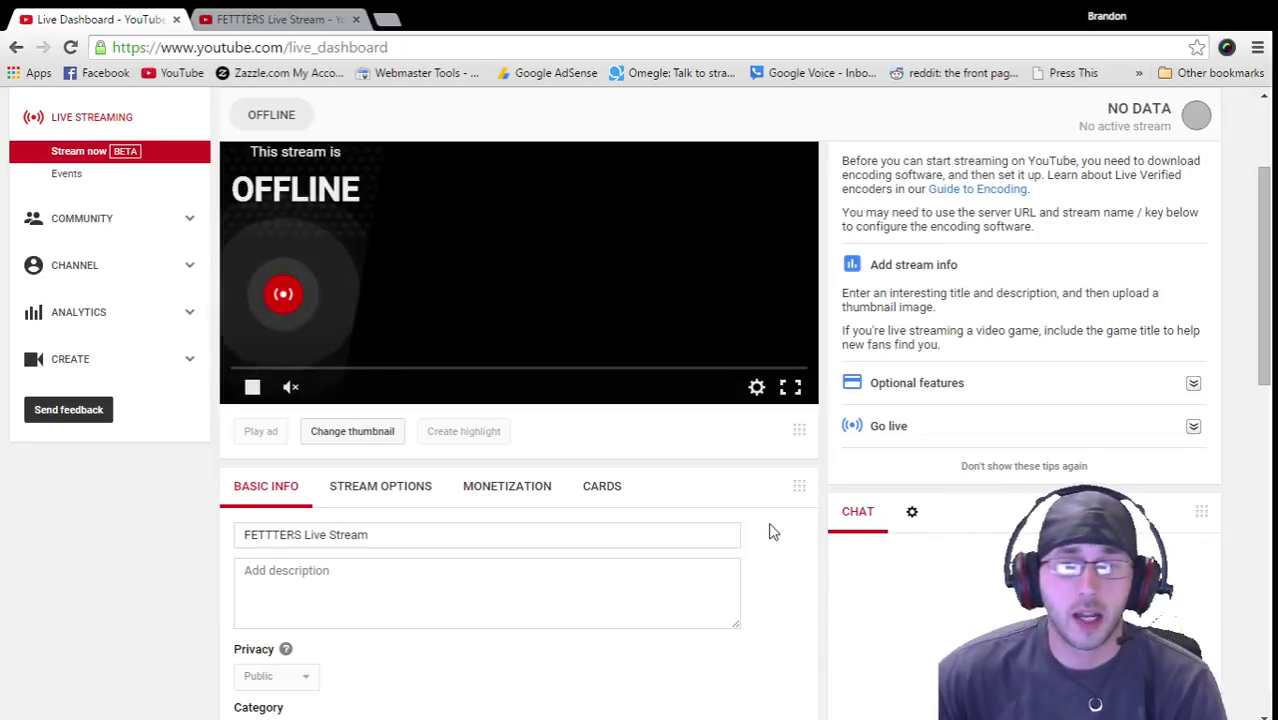
pyautogui.scroll(-3, 800, 494)
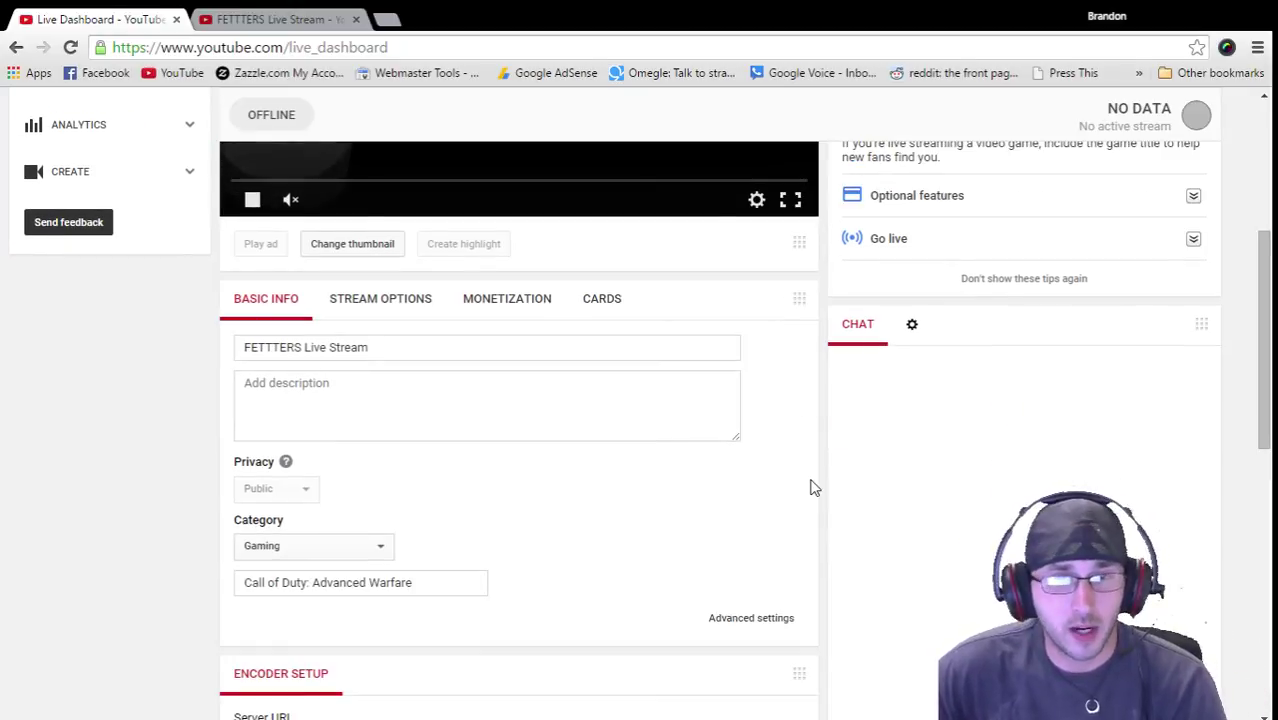
pyautogui.scroll(-3, 827, 498)
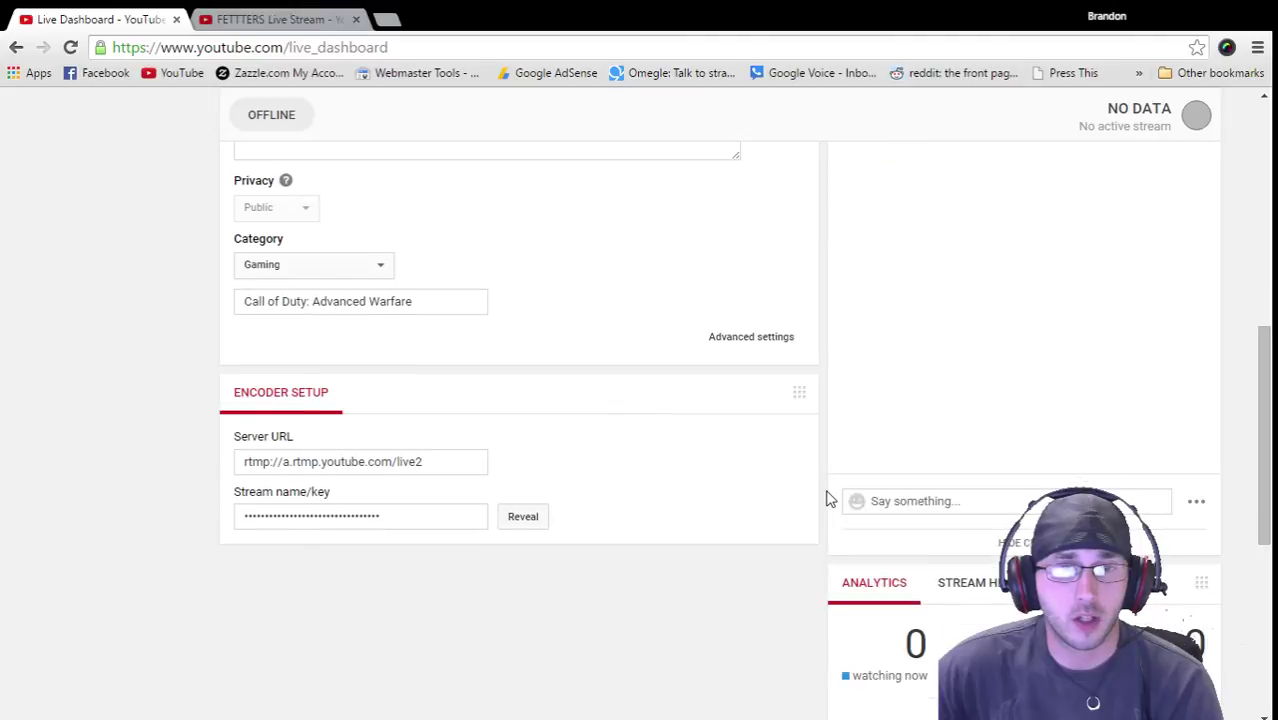
pyautogui.scroll(-5, 828, 500)
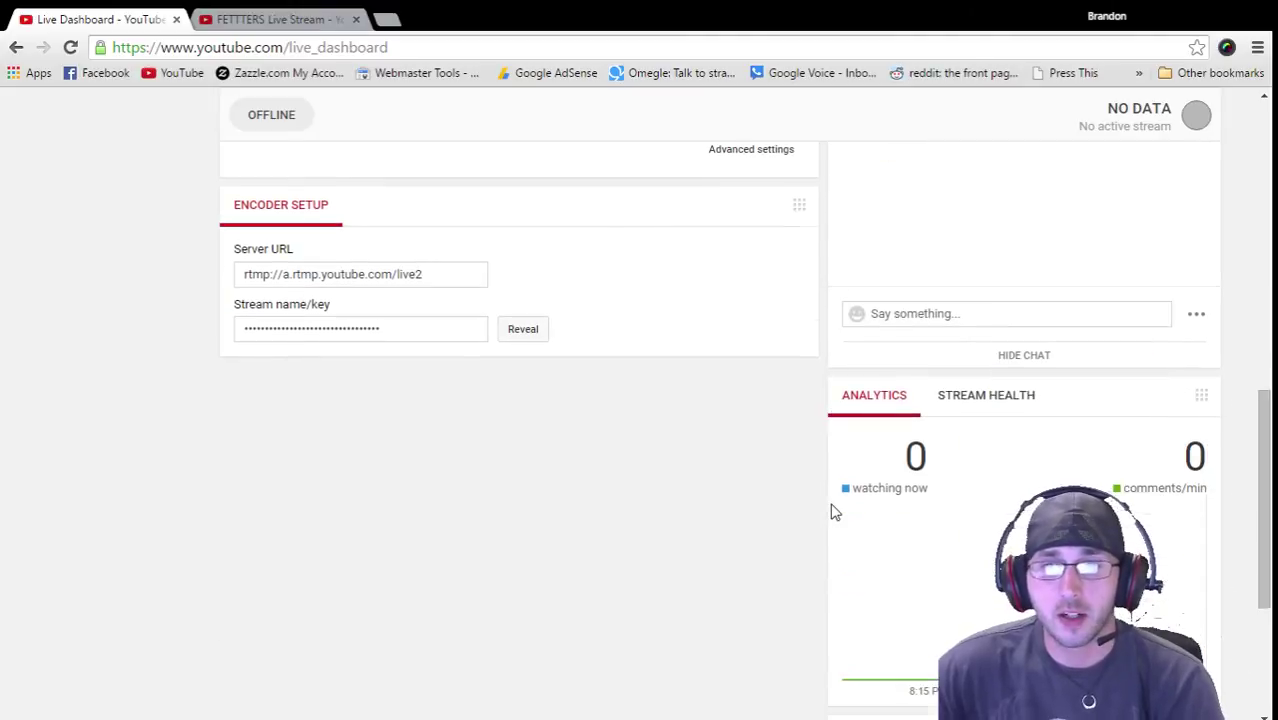
pyautogui.scroll(6, 828, 510)
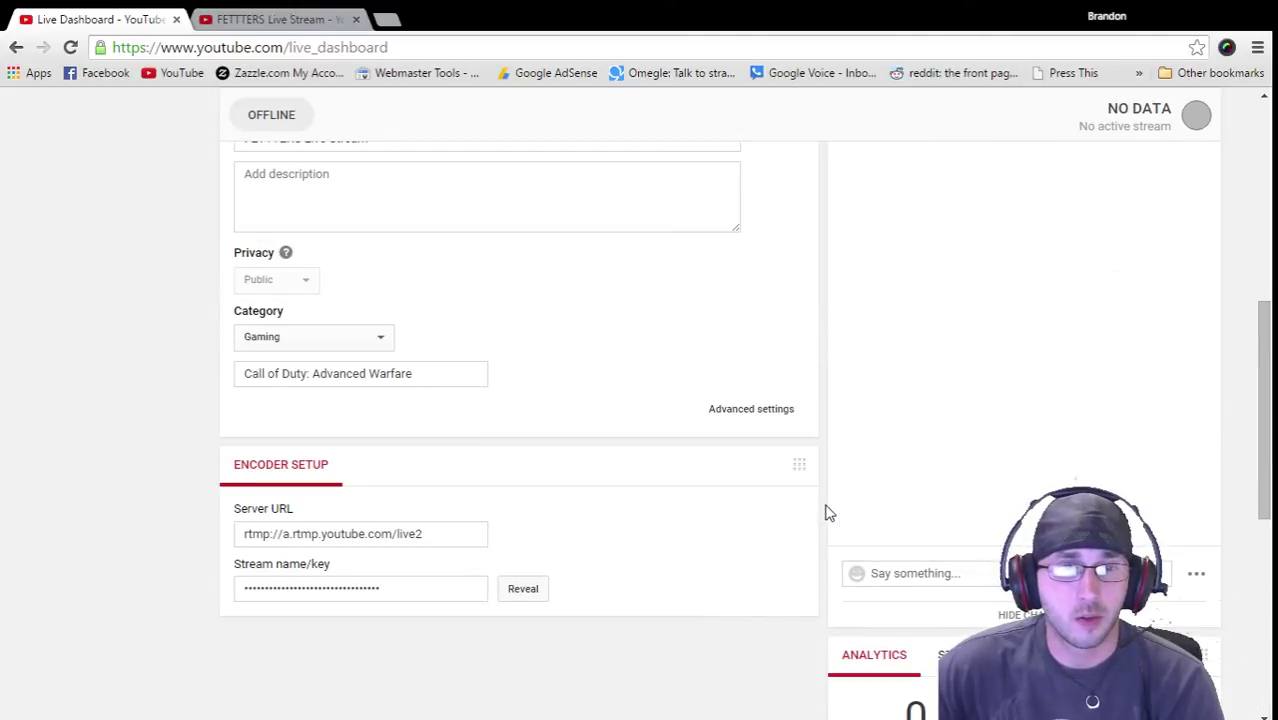
pyautogui.scroll(6, 827, 512)
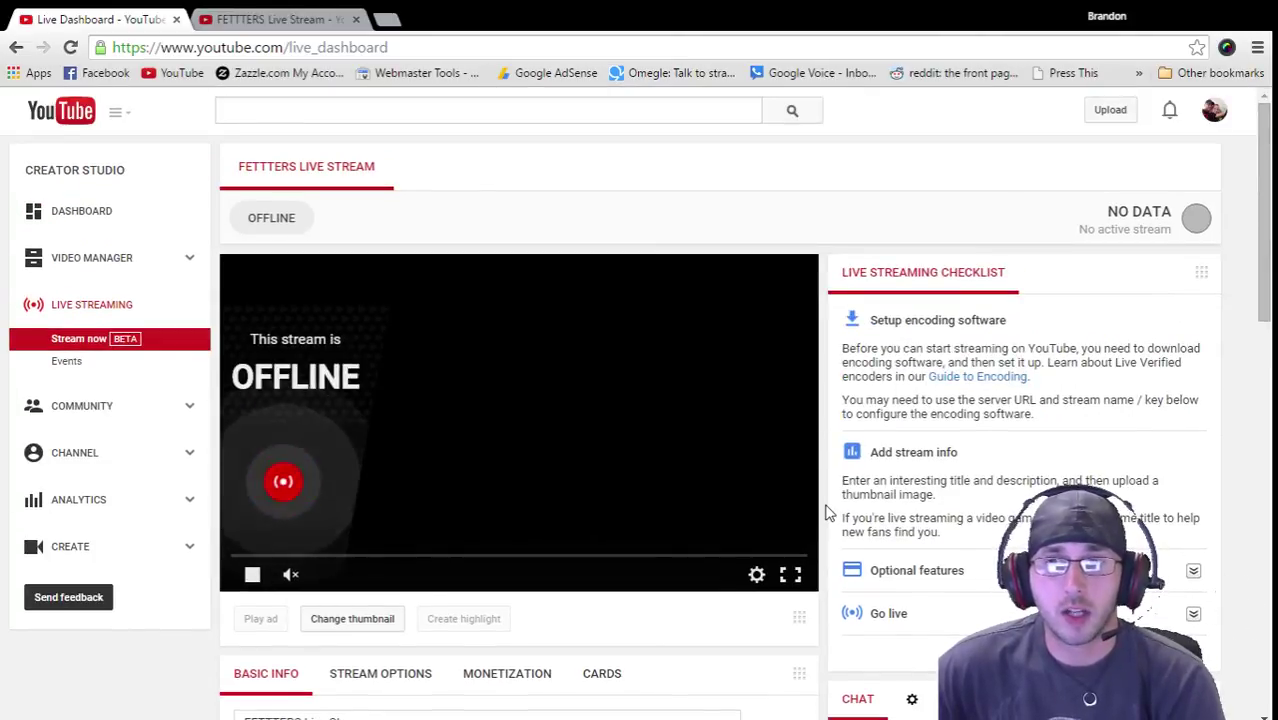
pyautogui.scroll(-2, 827, 512)
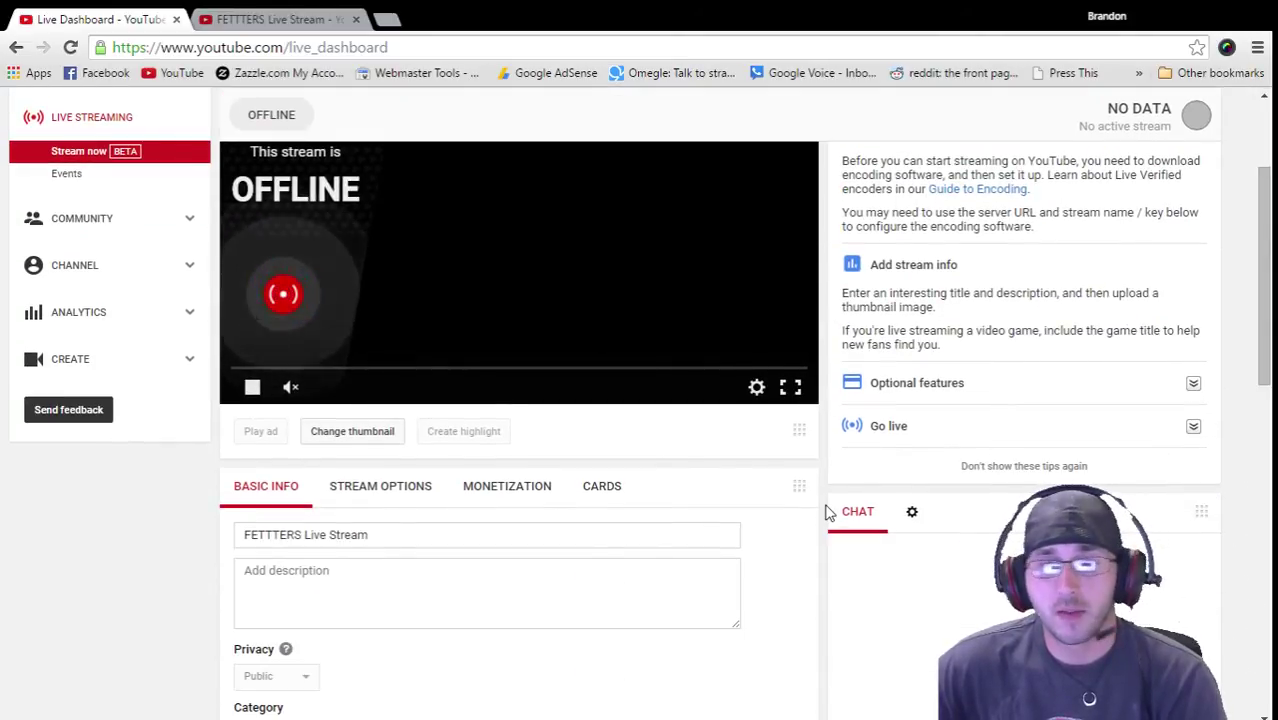
pyautogui.scroll(-4, 827, 512)
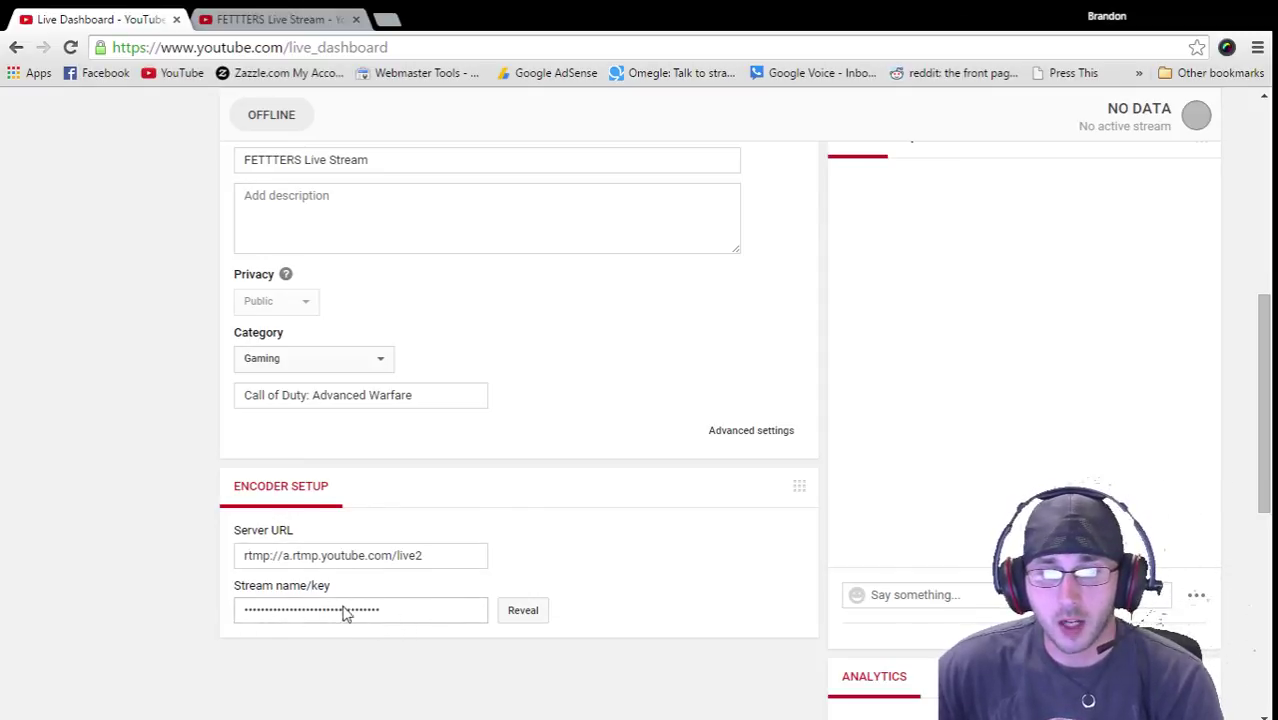
pyautogui.scroll(-10, 784, 560)
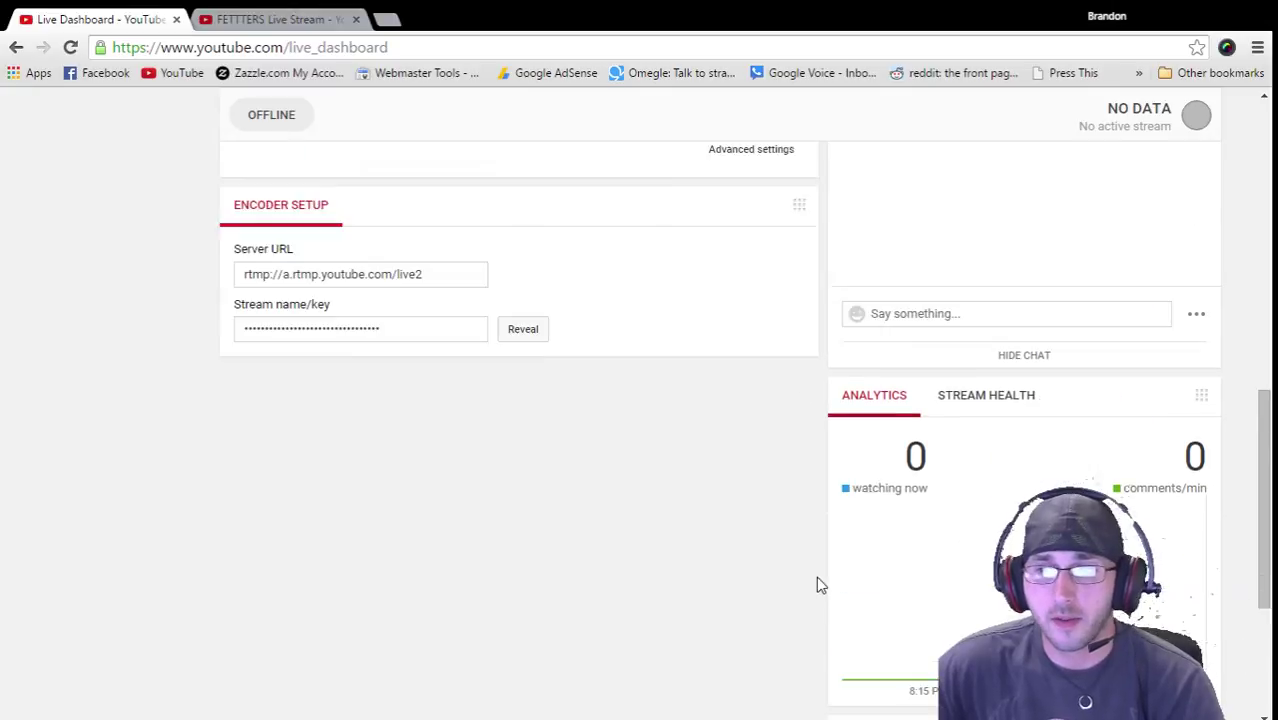
pyautogui.scroll(15, 818, 585)
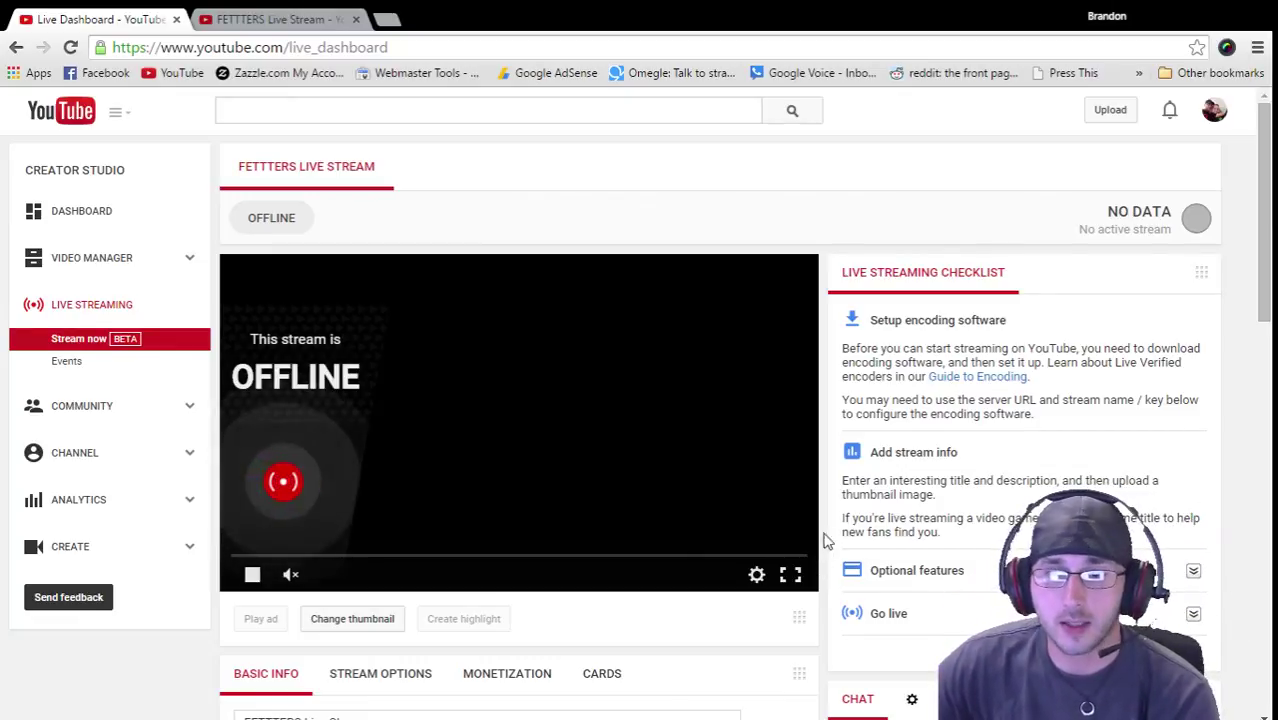
pyautogui.scroll(-2, 826, 540)
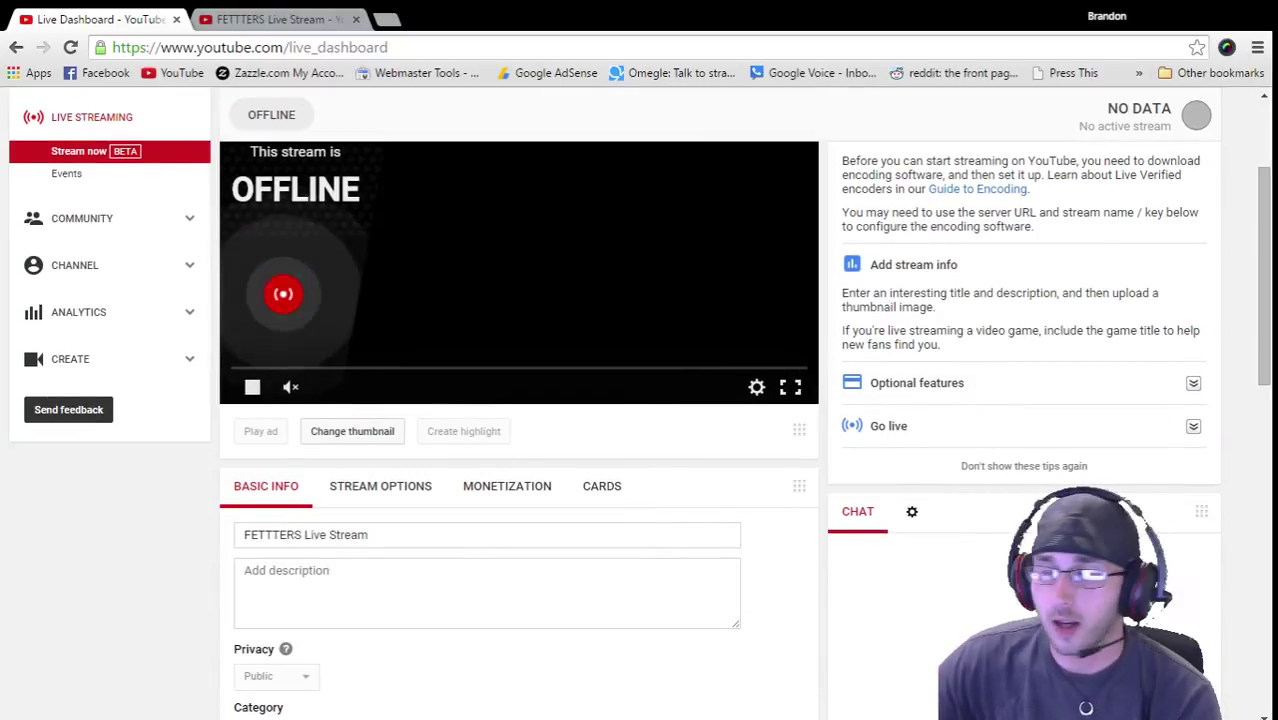